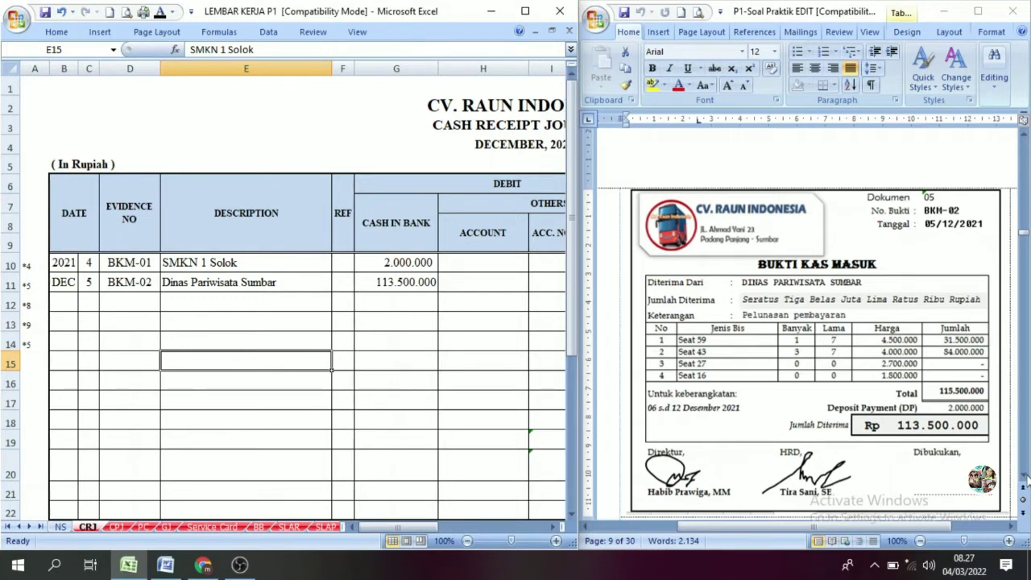
Step: Review cash payment voucher BKK-02 in the Word document against its debit and credit entry in the CPJ cash payment journal
left_click_drag(1025, 478, 1025, 478)
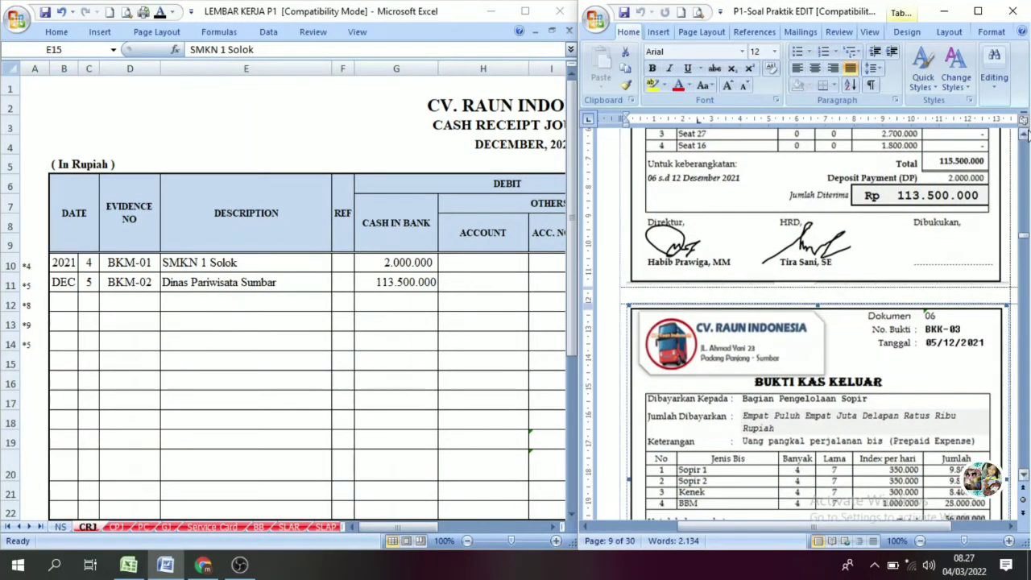
left_click_drag(1025, 134, 1025, 139)
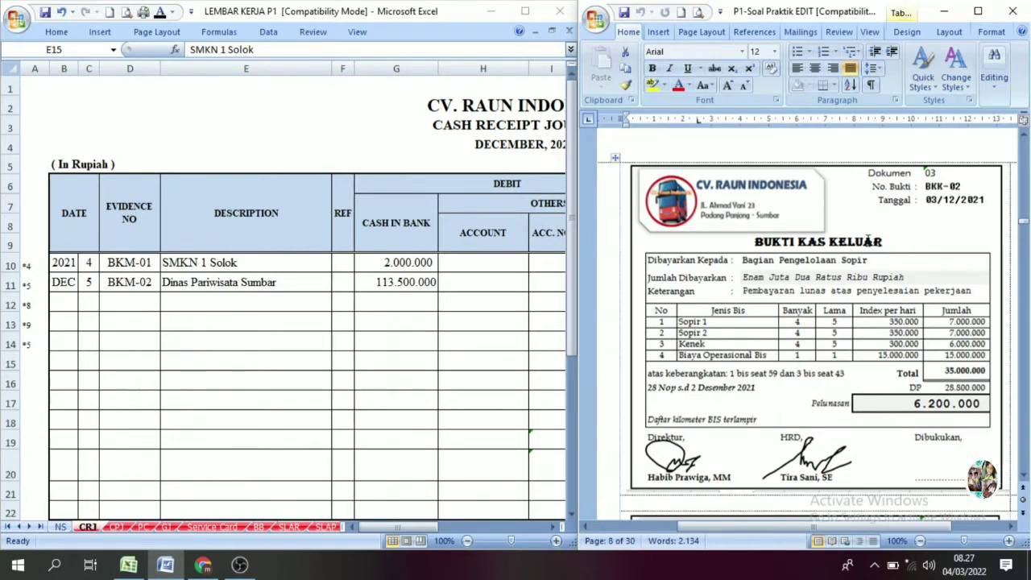
left_click(117, 531)
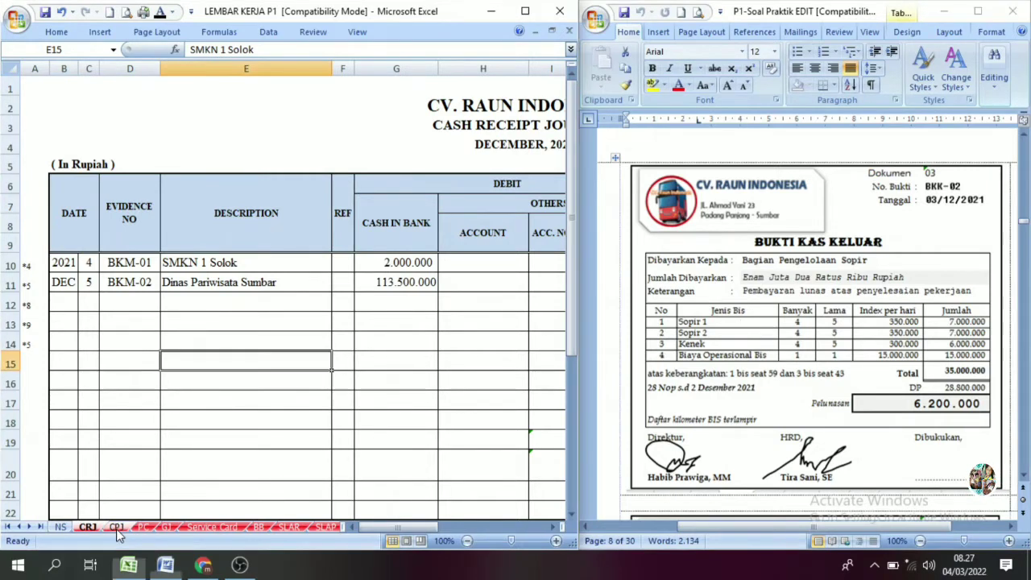
left_click(116, 530)
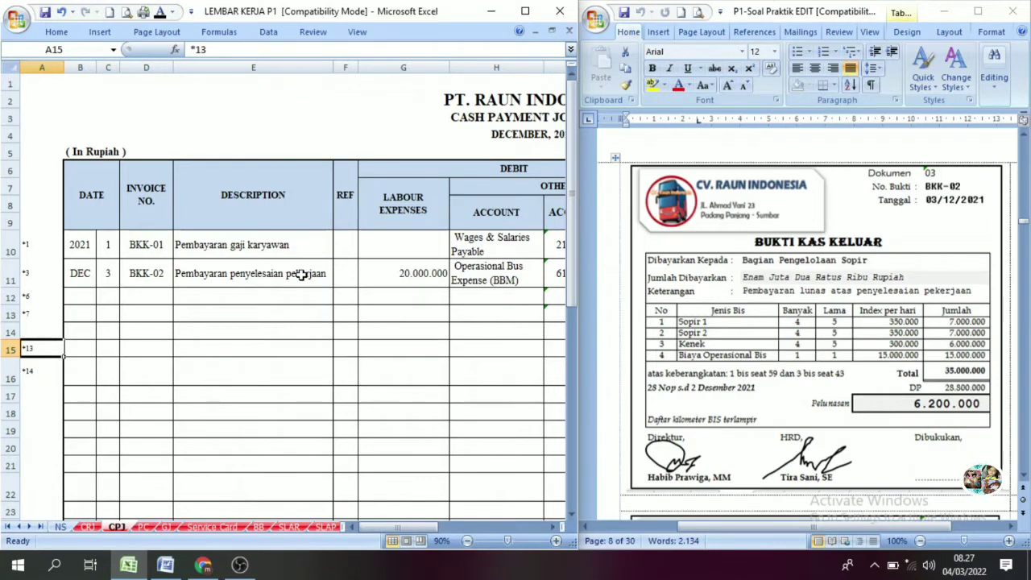
left_click(554, 527)
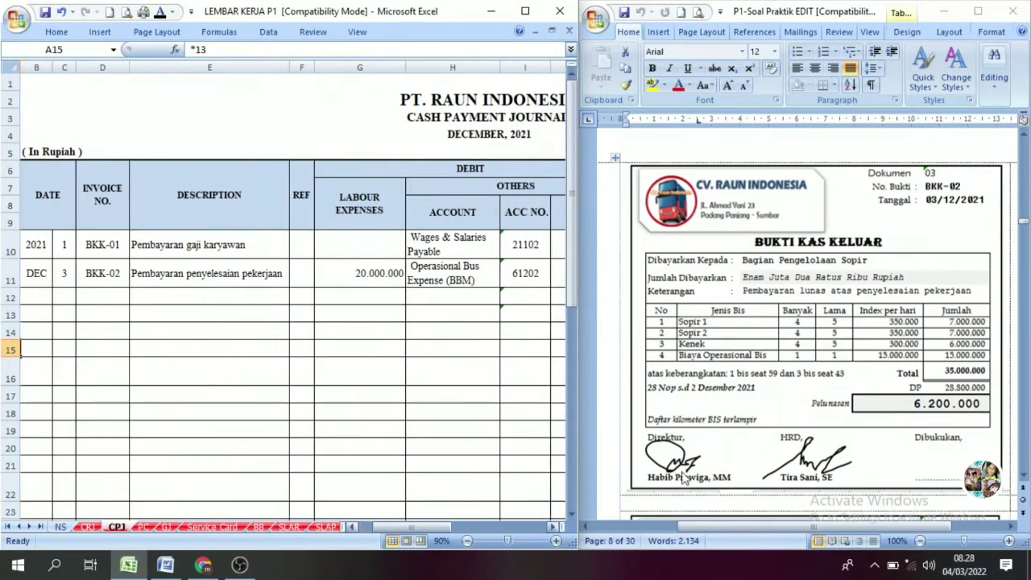
left_click(554, 527)
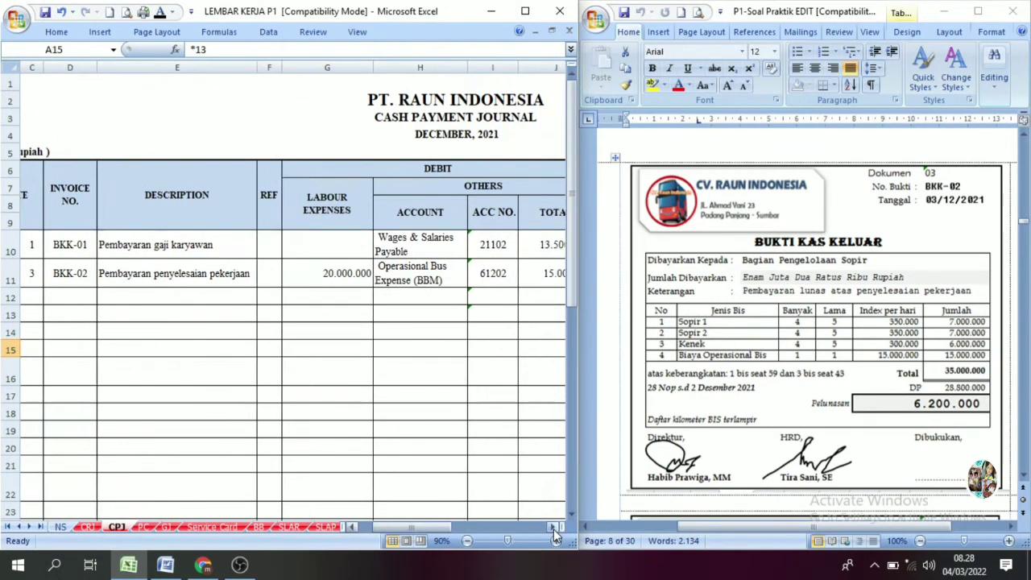
left_click(553, 527)
left_click(554, 527)
left_click(554, 527)
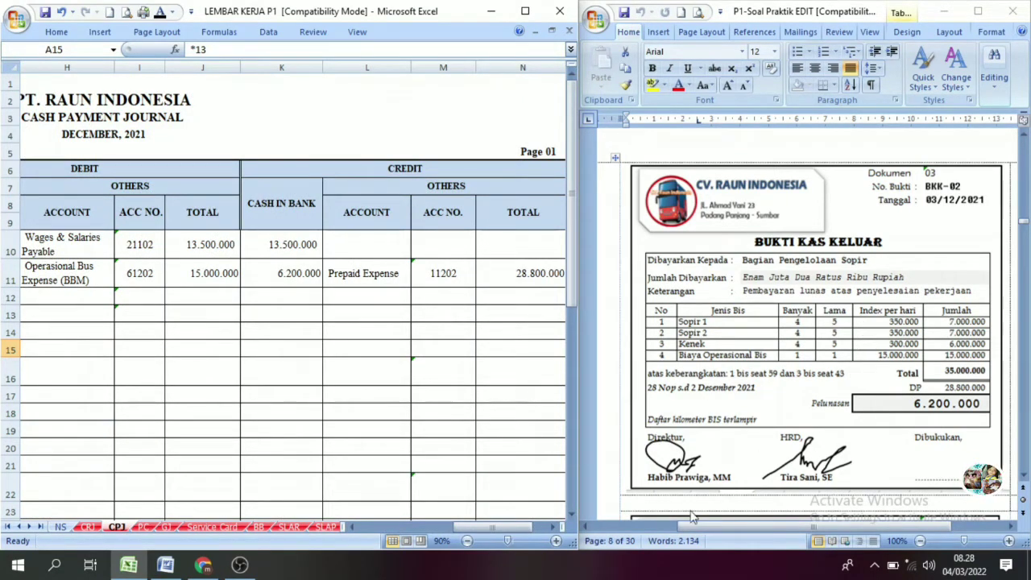
left_click_drag(771, 526, 786, 533)
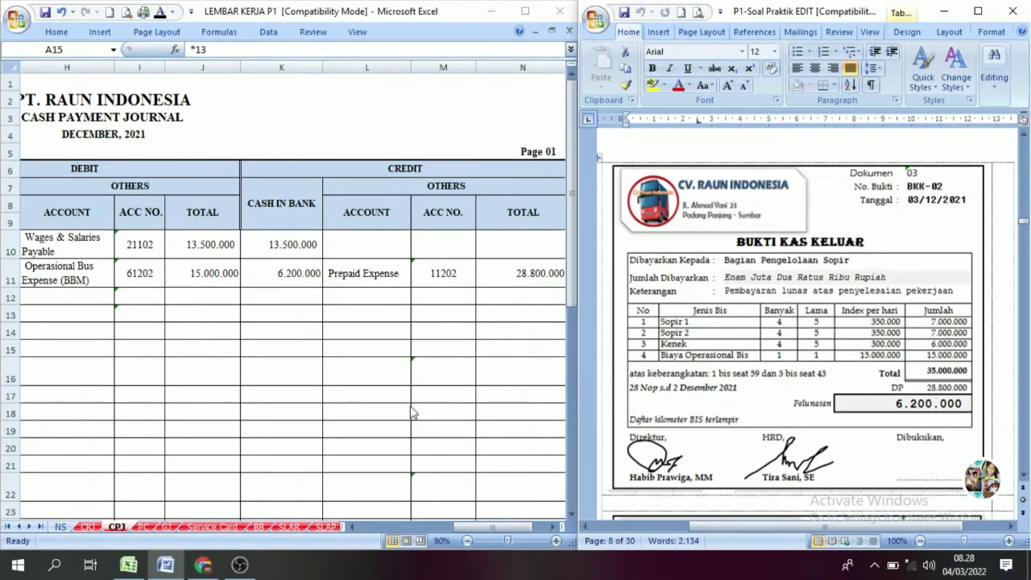
Step: Check the rental total for SMA 1 Kota Padang on the Service Card sheet
left_click(200, 529)
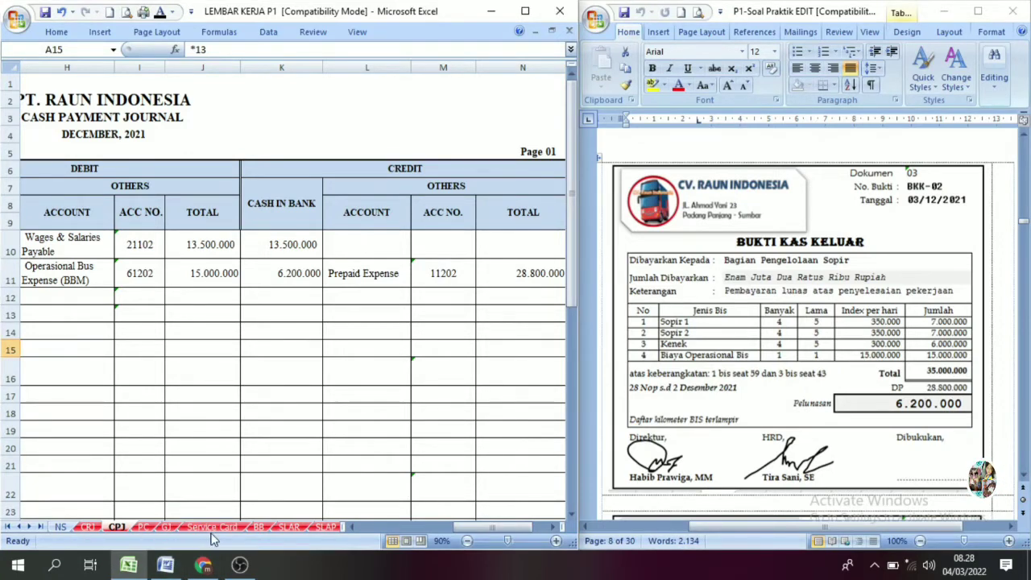
left_click(213, 528)
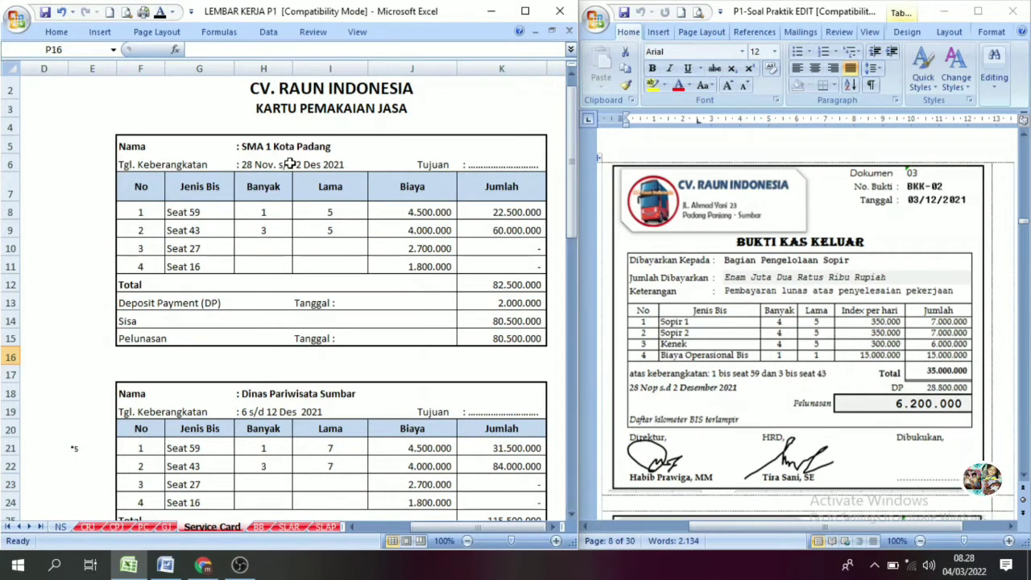
left_click(554, 527)
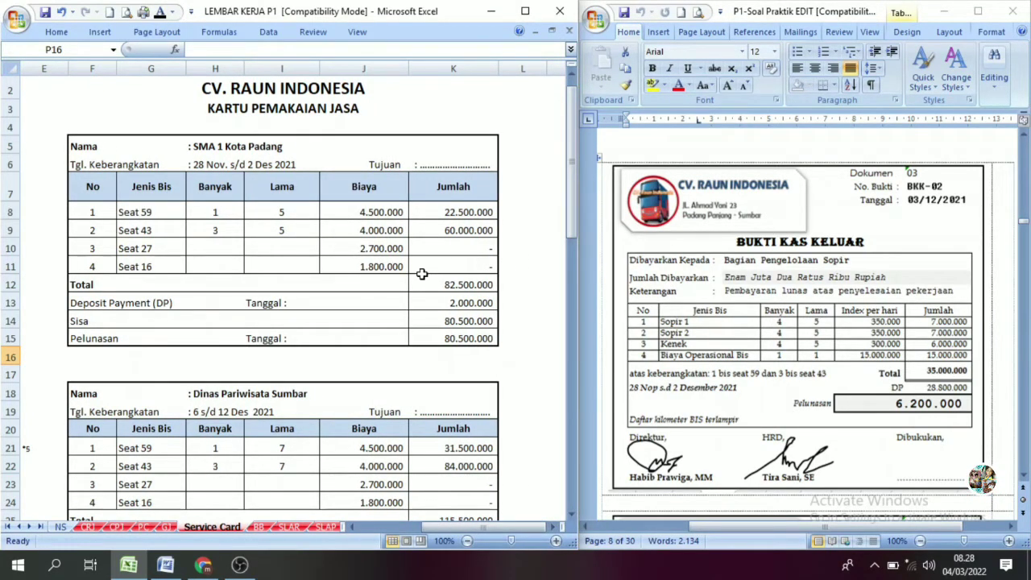
left_click(451, 284)
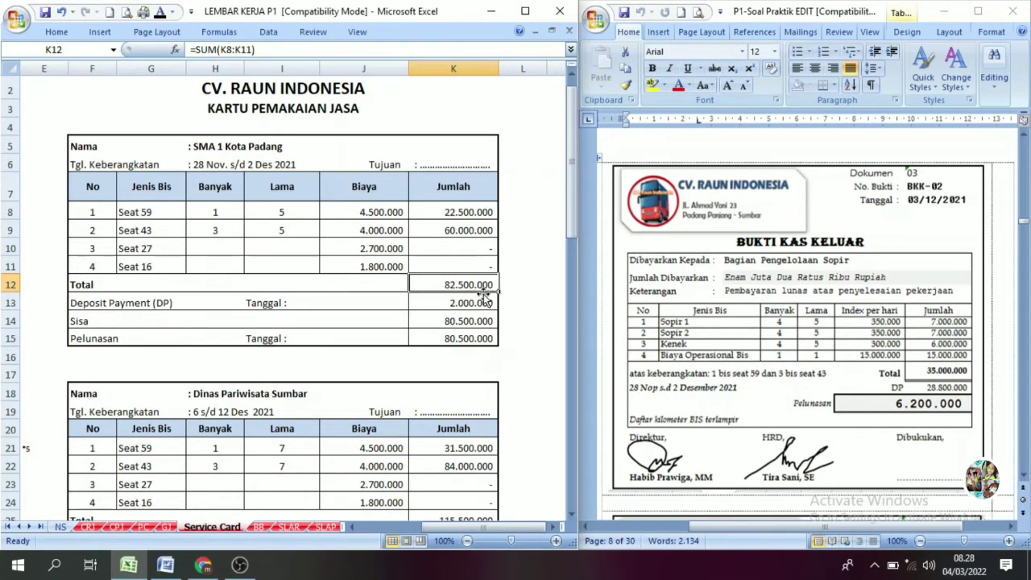
Step: Examine the Unearnead rent revenue balance in the NS trial balance and the SMA 1 Kota Padang amount in its breakdown
left_click(74, 527)
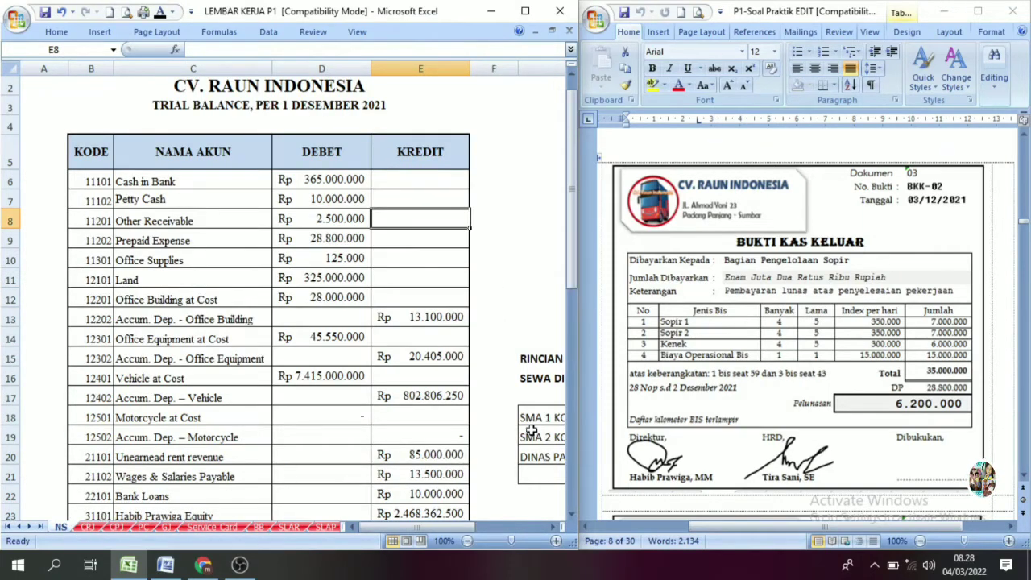
left_click_drag(452, 528, 512, 526)
left_click(475, 417)
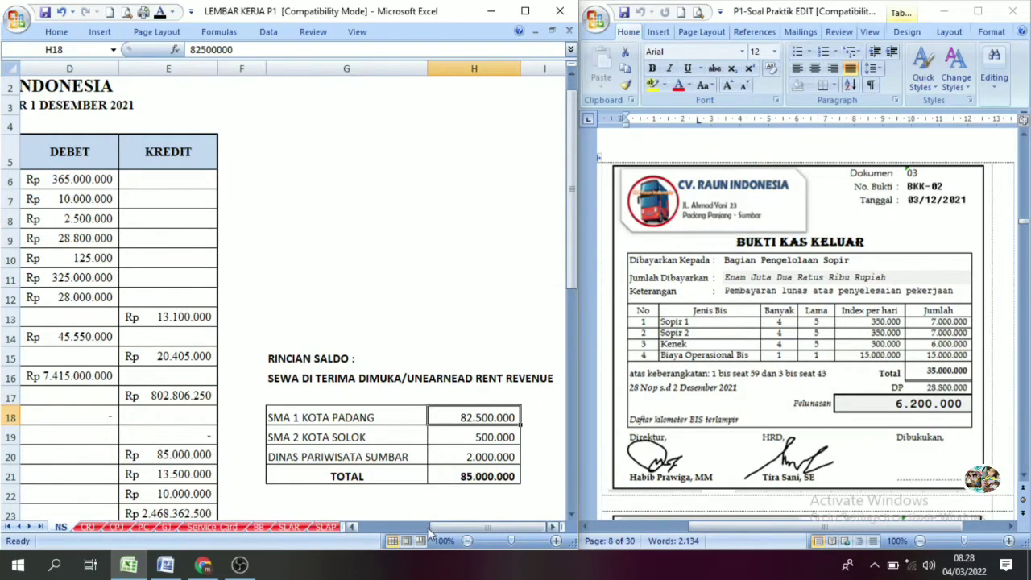
left_click_drag(432, 532, 410, 532)
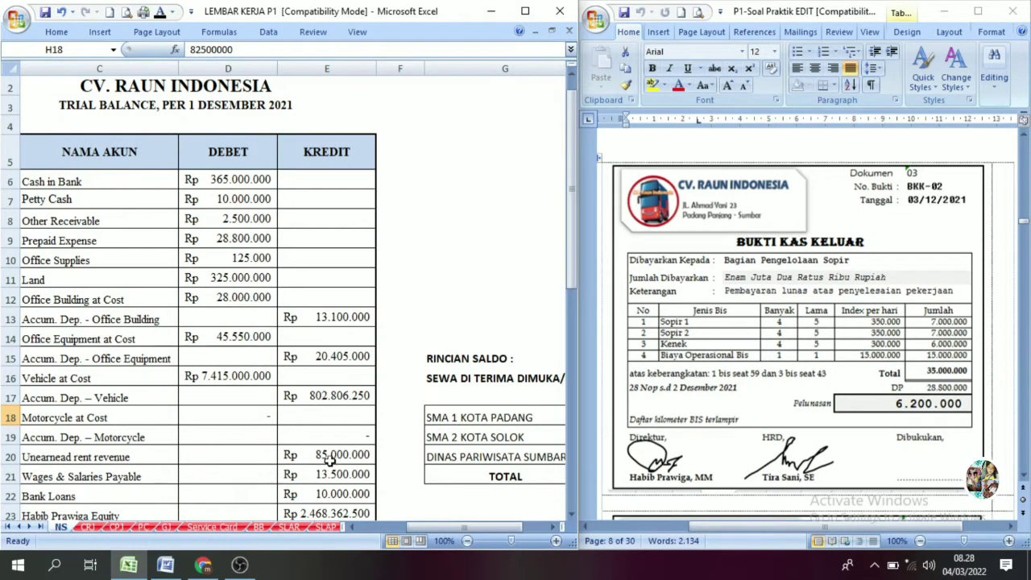
left_click(84, 457)
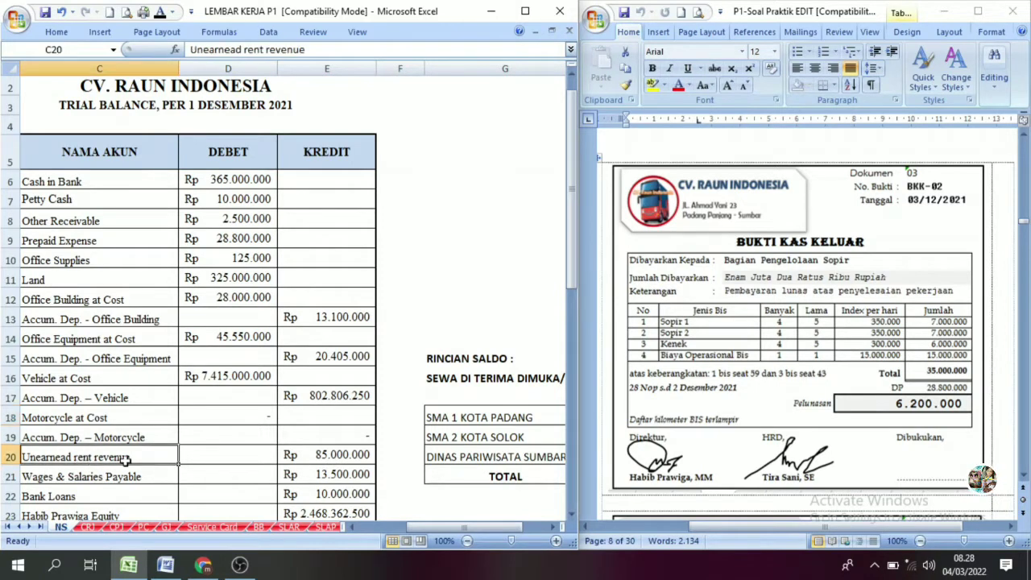
left_click(344, 456)
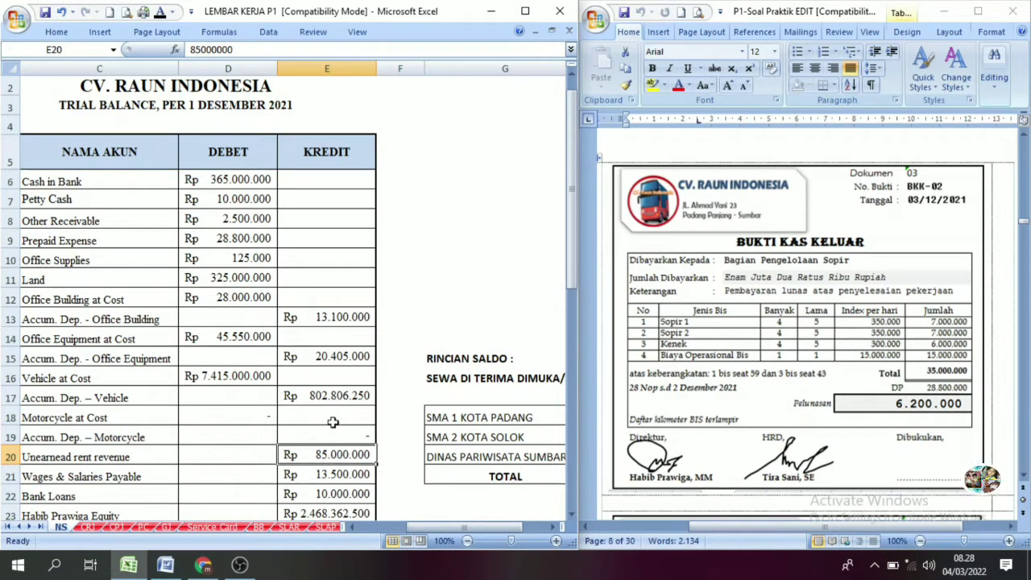
left_click(549, 528)
scroll(483, 500, "down", 1)
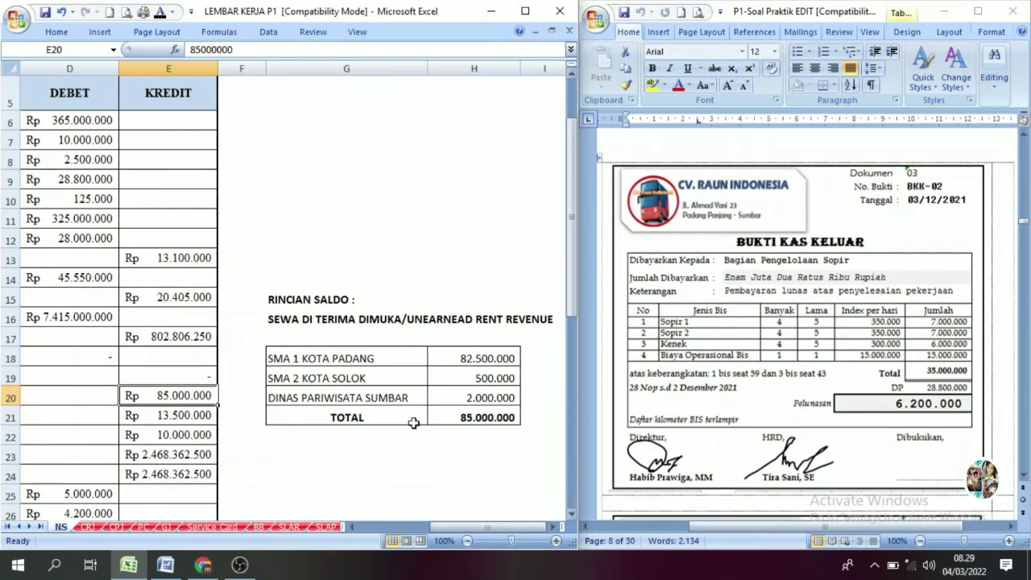
left_click(465, 355)
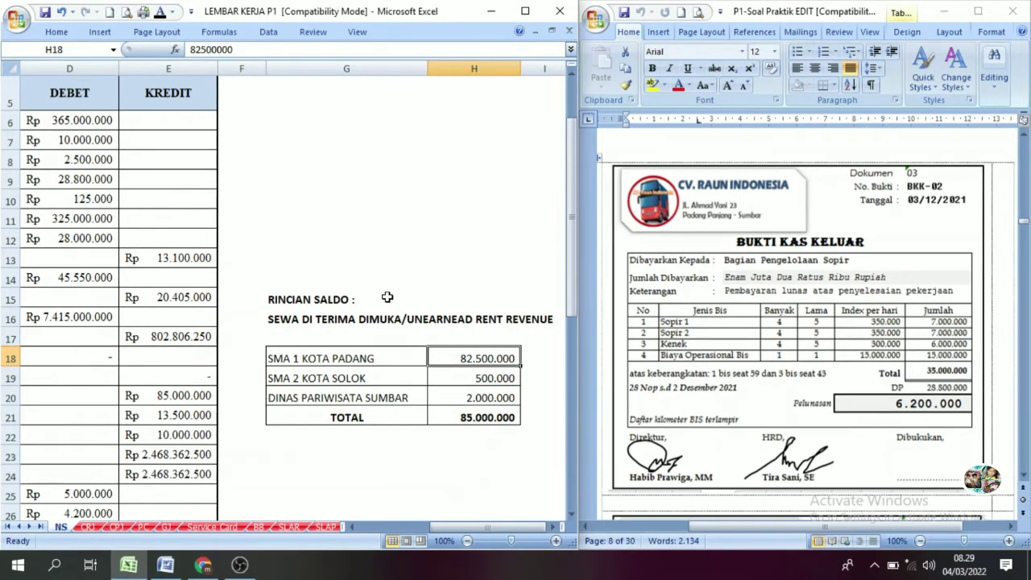
Step: Compare the Unearnead rent revenue credit balance with the SMA 1 Kota Padang line of the Rincian Saldo table
left_click(179, 395)
left_click_drag(444, 526, 399, 538)
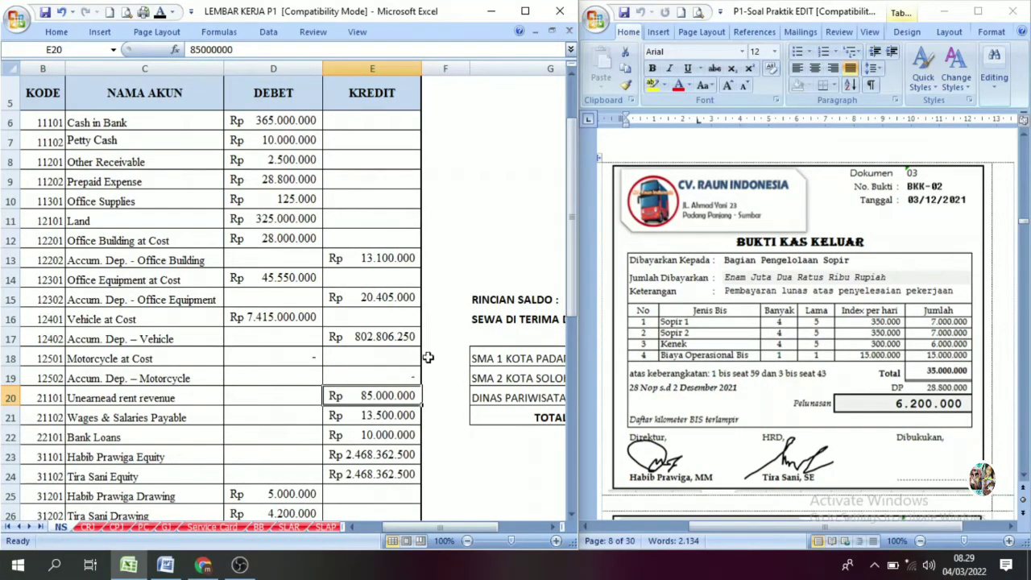
left_click(494, 365)
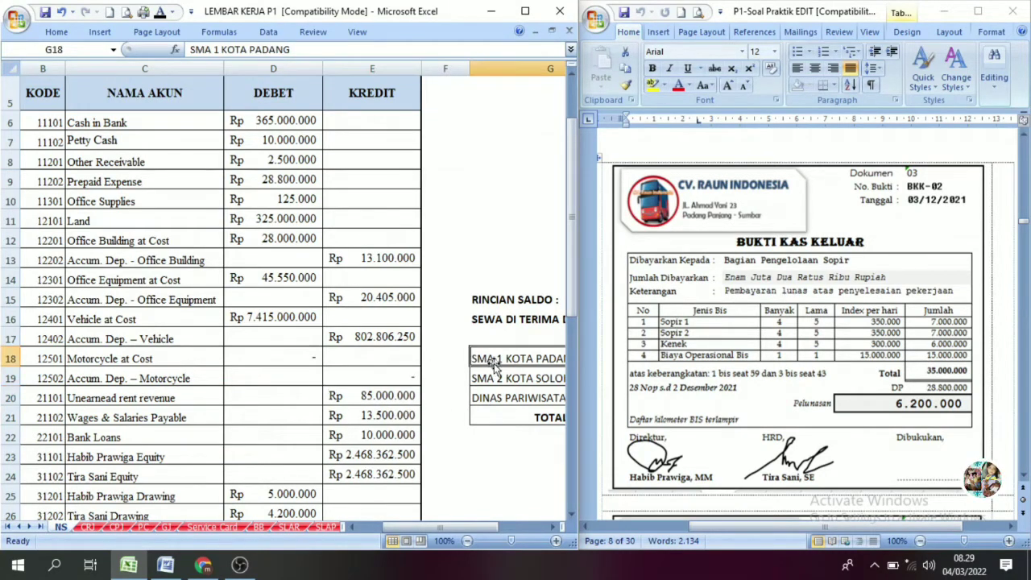
left_click(555, 528)
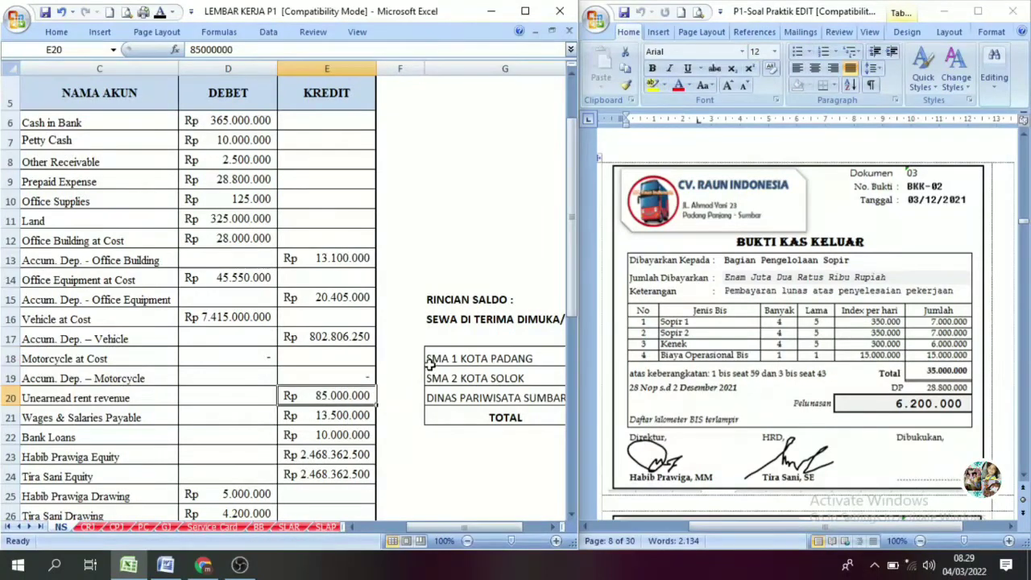
left_click(554, 528)
left_click(175, 397)
left_click(330, 361)
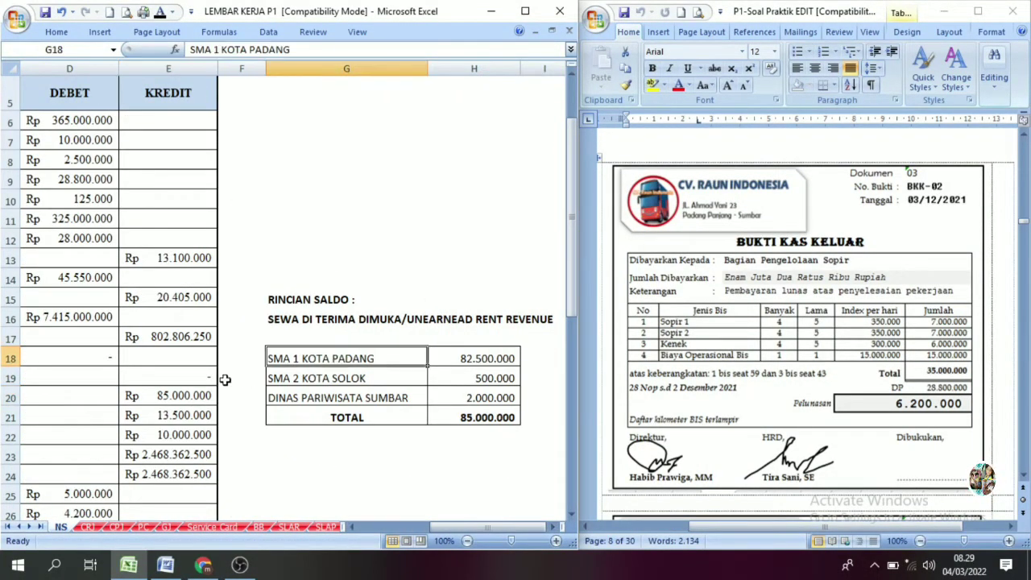
left_click(214, 396)
left_click(481, 358)
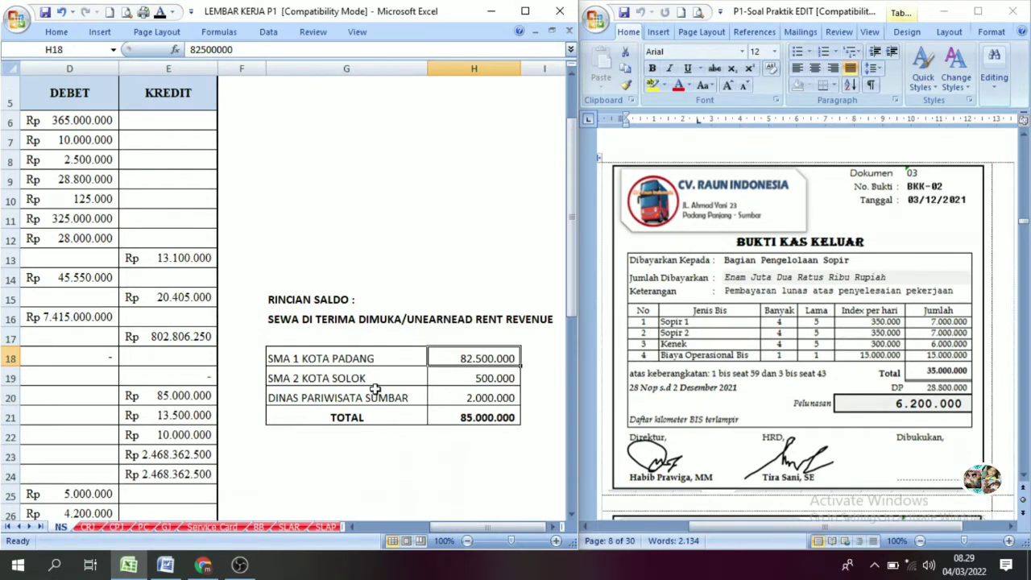
Step: Reveal day 3, invoice BK-02 and the descriptions Unearnead Rent Revenue and Rent Revenue in General Journal rows 8 and 9 using black font
left_click(169, 528)
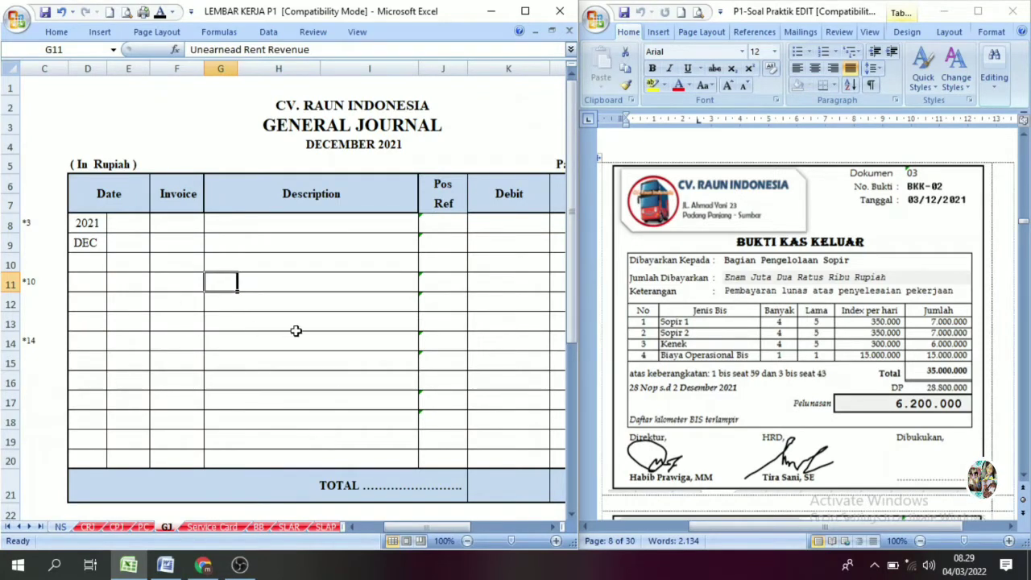
left_click(127, 219)
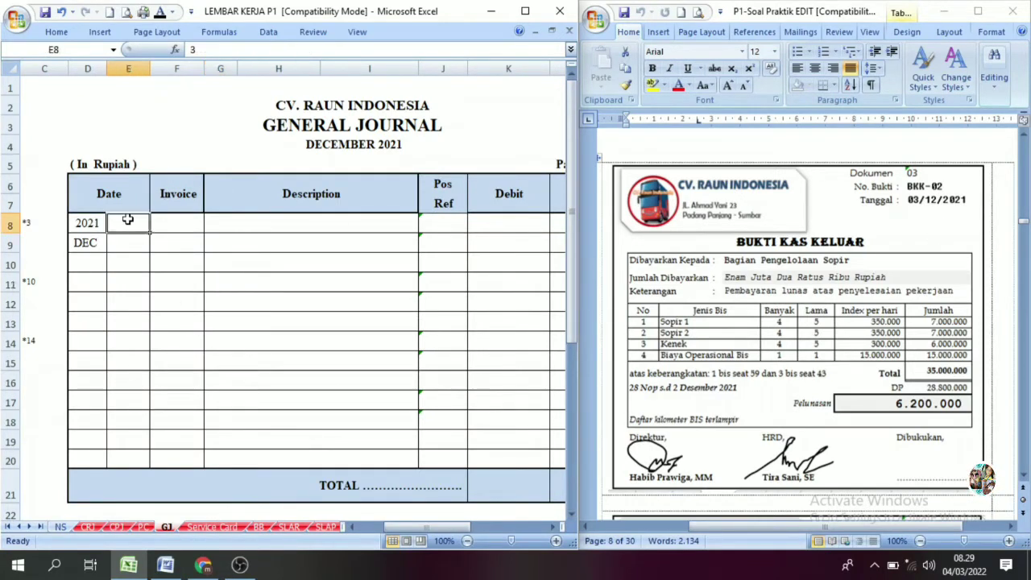
left_click_drag(128, 219, 172, 223)
left_click(159, 11)
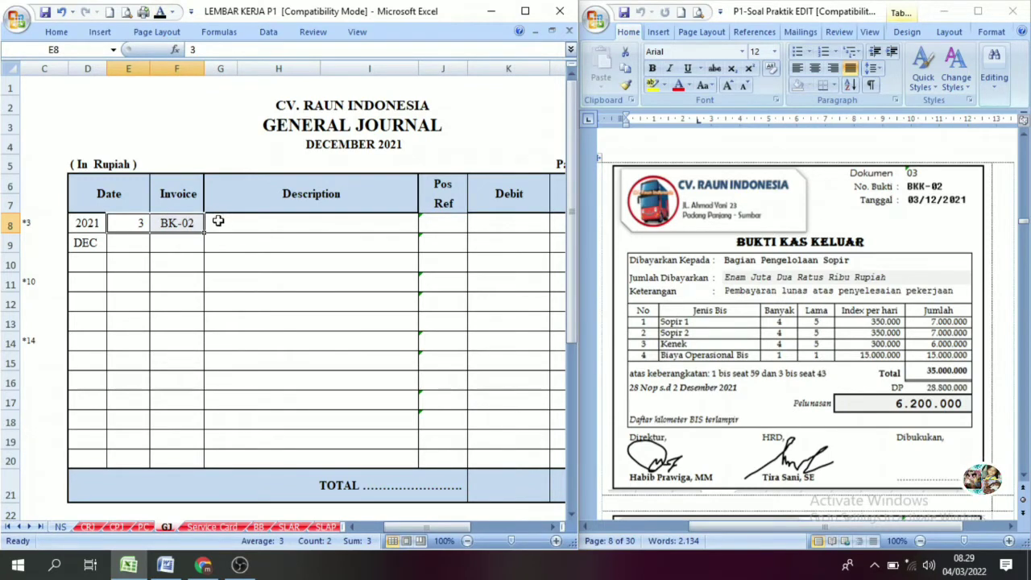
left_click_drag(218, 222, 306, 245)
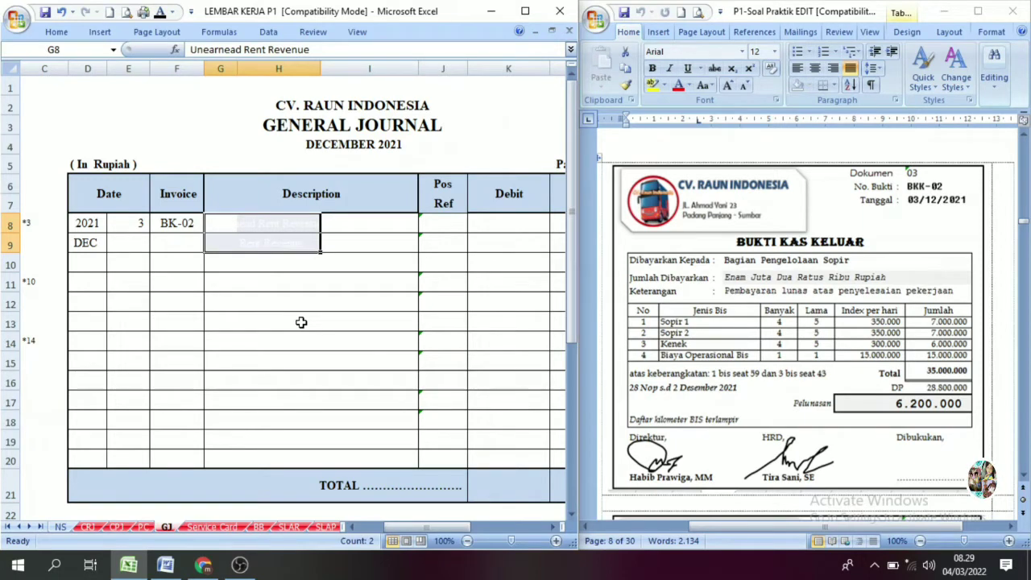
left_click(160, 14)
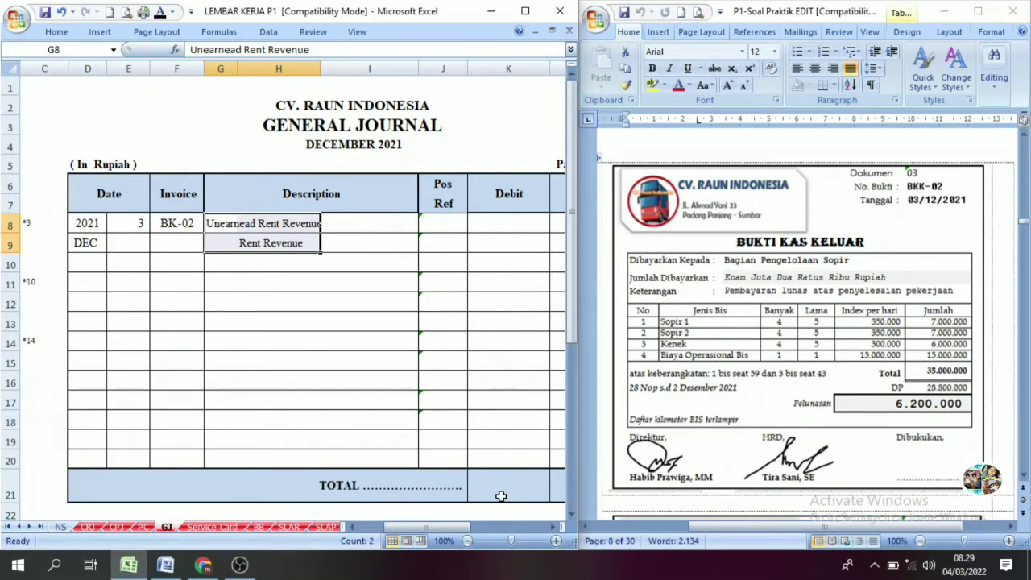
Step: Reveal the 82.500.000 debit to Unearnead Rent Revenue and 82.500.000 credit to Rent Revenue by applying the black font colour
left_click(553, 527)
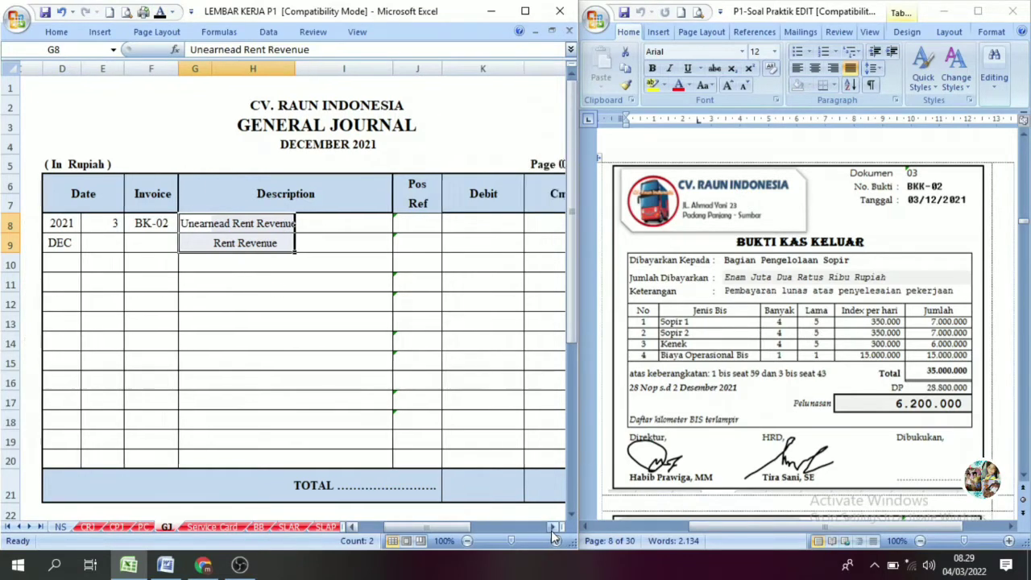
left_click(553, 528)
left_click(552, 528)
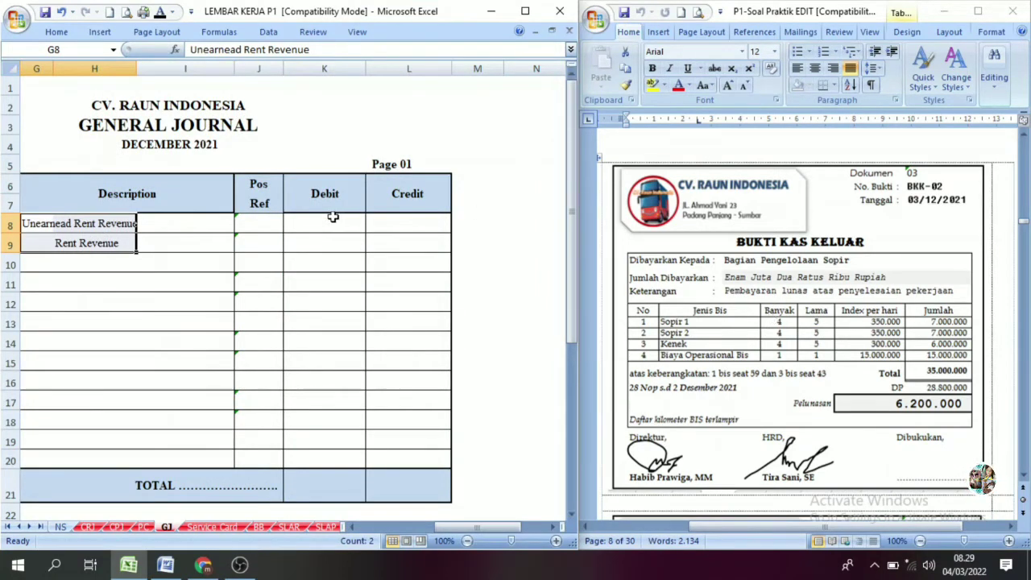
left_click_drag(334, 219, 400, 237)
left_click(161, 11)
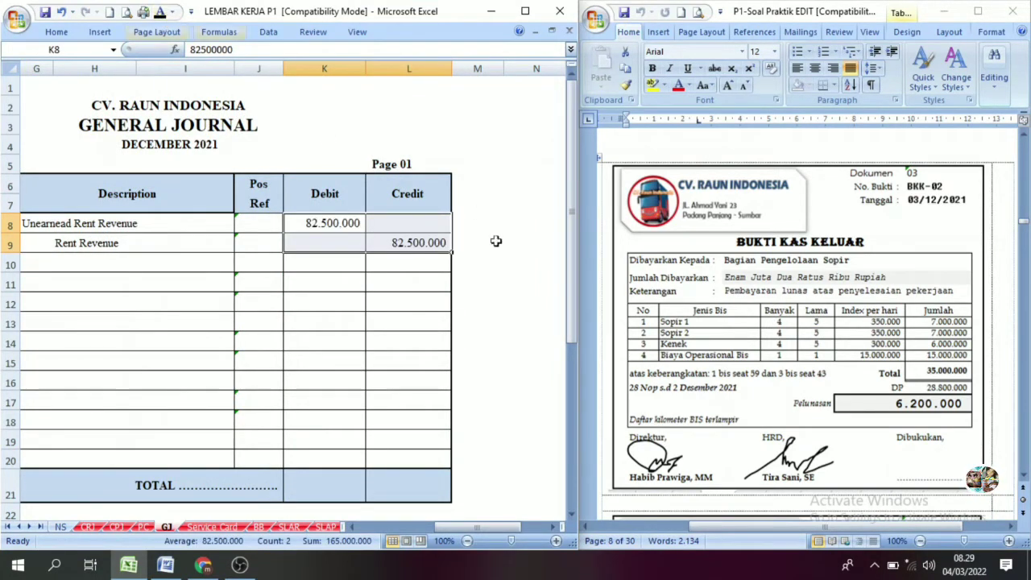
Step: Check the SMA 1 Kota Padang and SMA 2 Kota Solok amounts in the NS breakdown alongside the trial balance
left_click(61, 526)
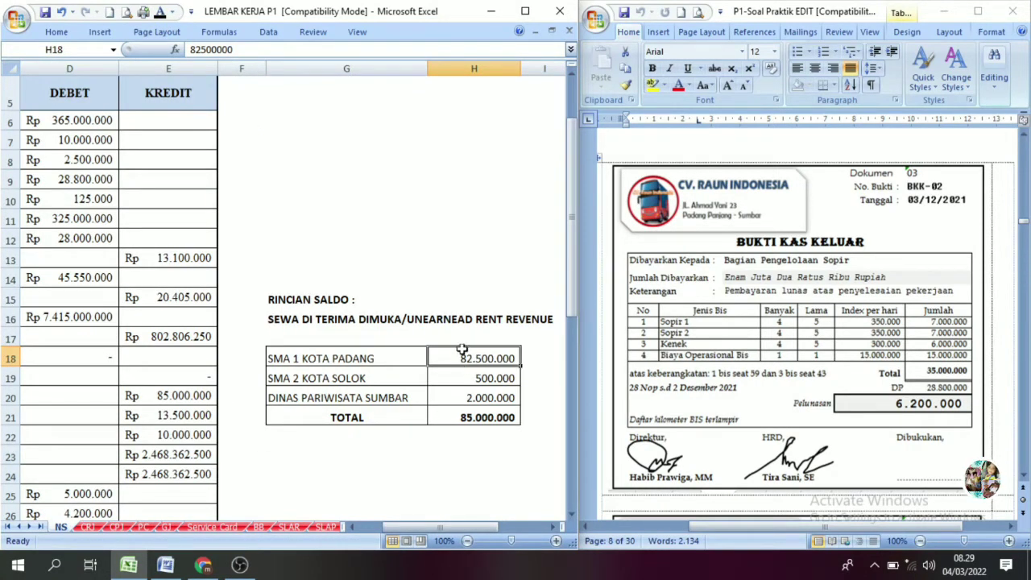
left_click(472, 376)
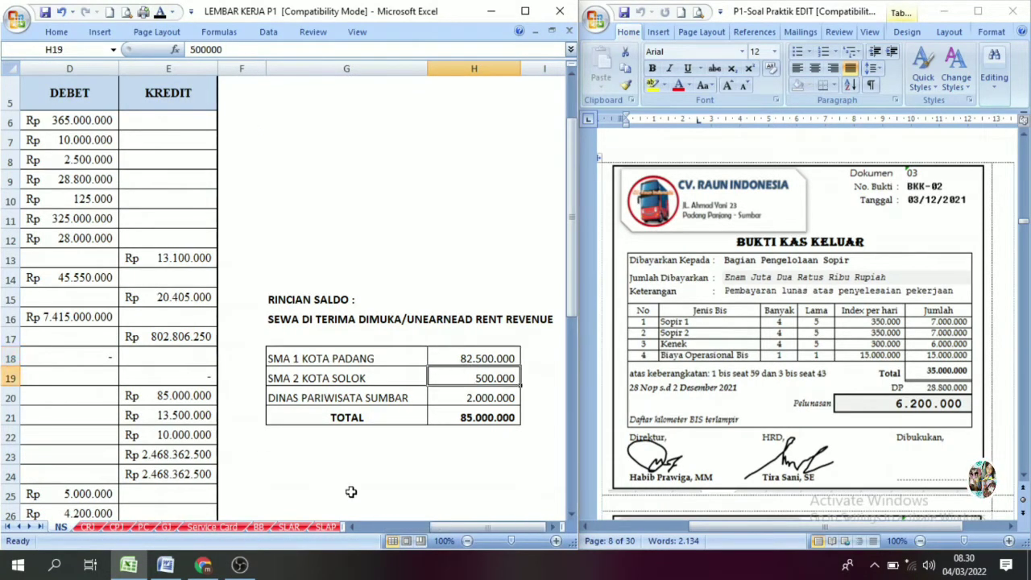
left_click_drag(475, 524, 435, 530)
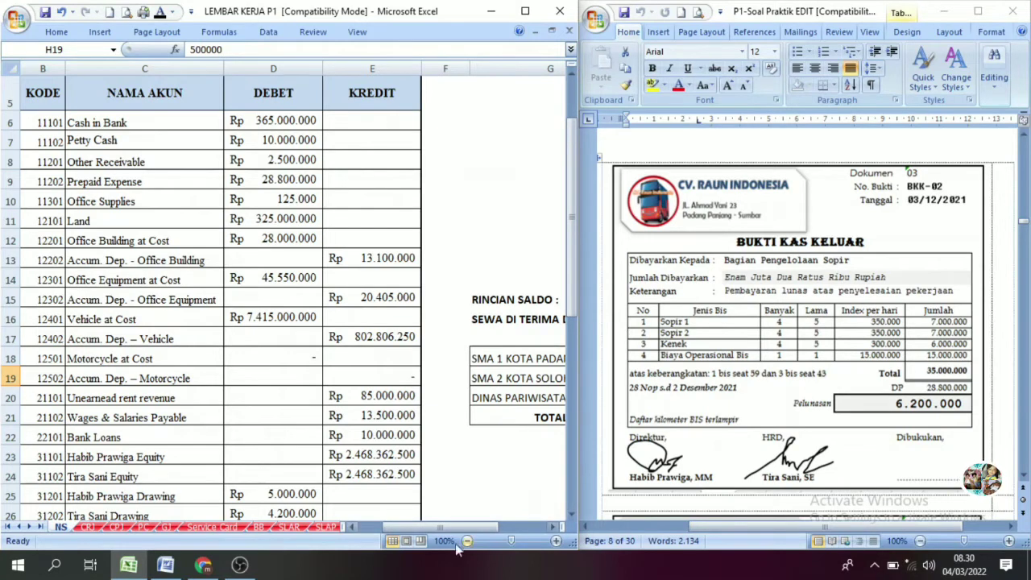
Step: Compare the departure dates on cash payment voucher BKK-03 with the Dinas Pariwisata Sumbar card on the Service Card sheet
left_click(1025, 476)
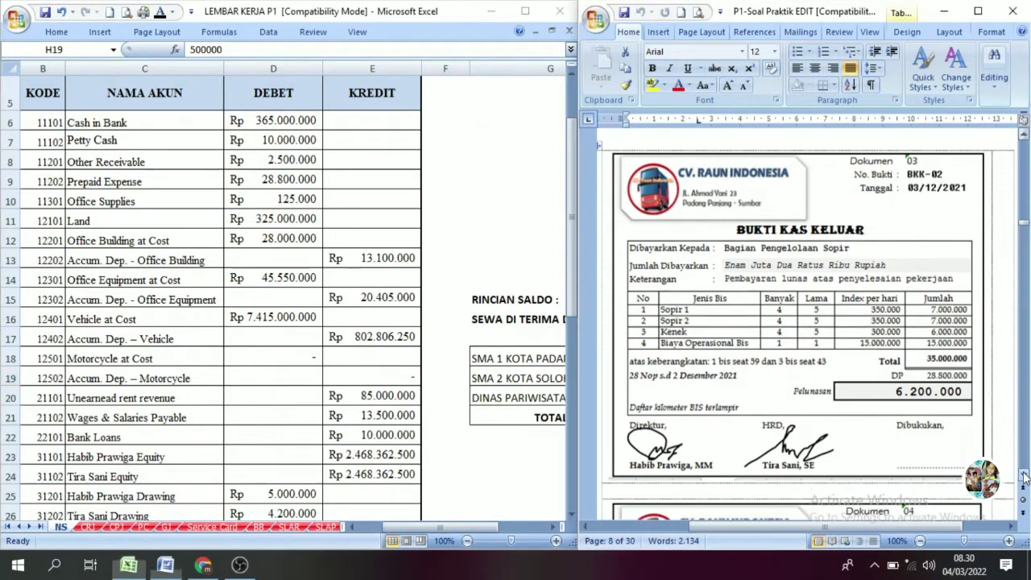
left_click_drag(1024, 476, 1024, 476)
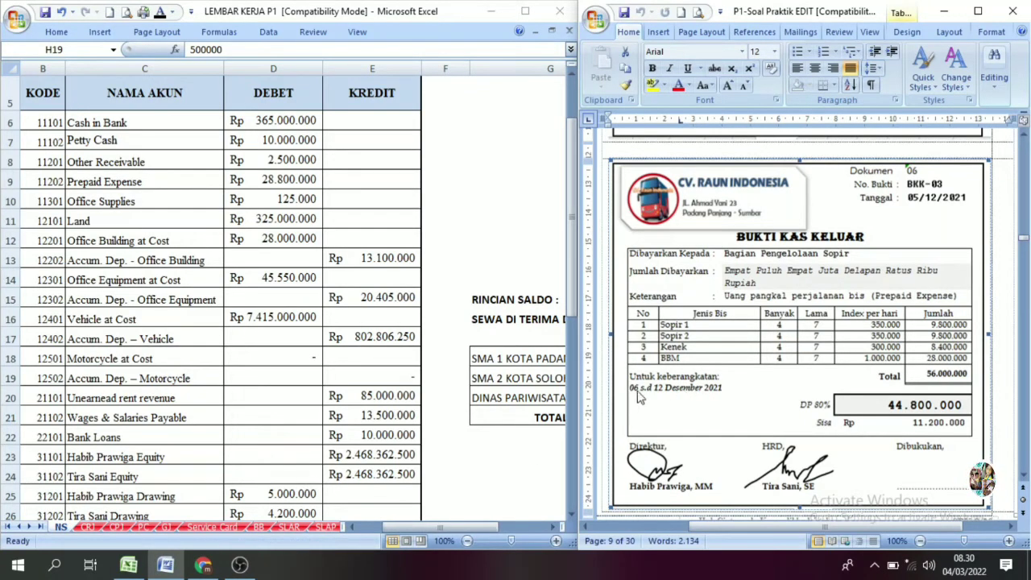
left_click(208, 535)
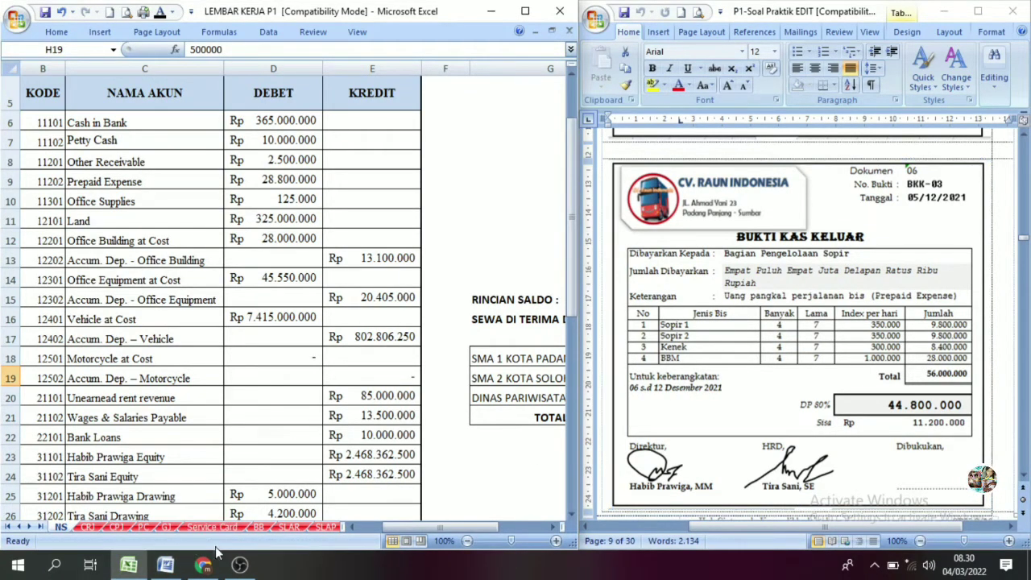
left_click(212, 527)
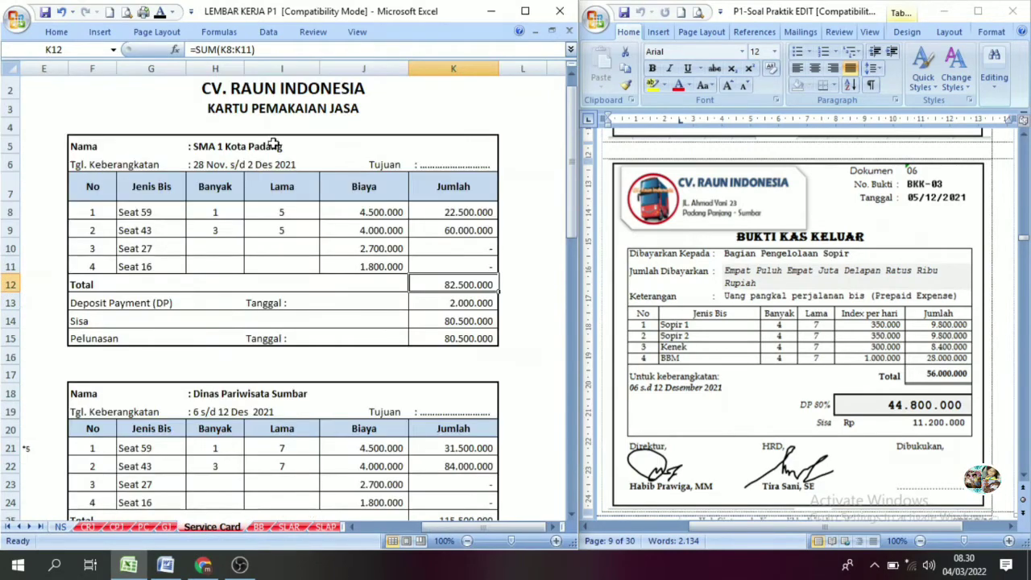
left_click(570, 514)
left_click(571, 514)
left_click(215, 375)
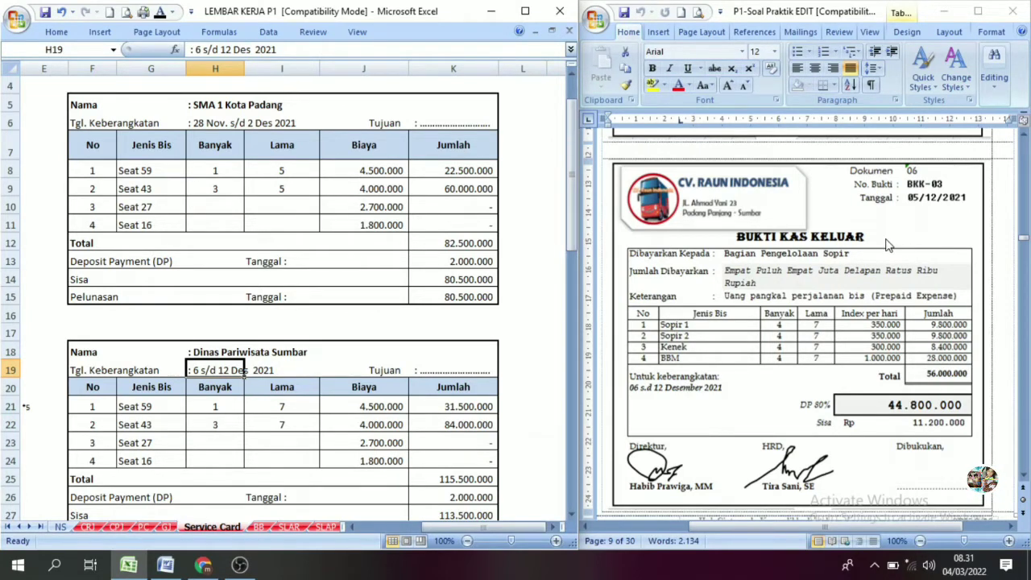
left_click(1025, 140)
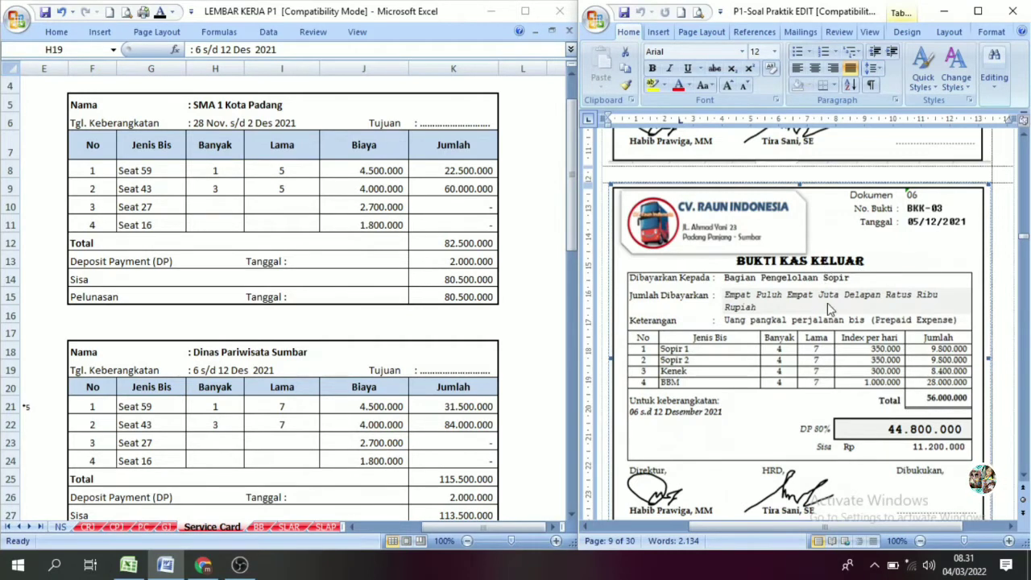
scroll(812, 278, "up", 1)
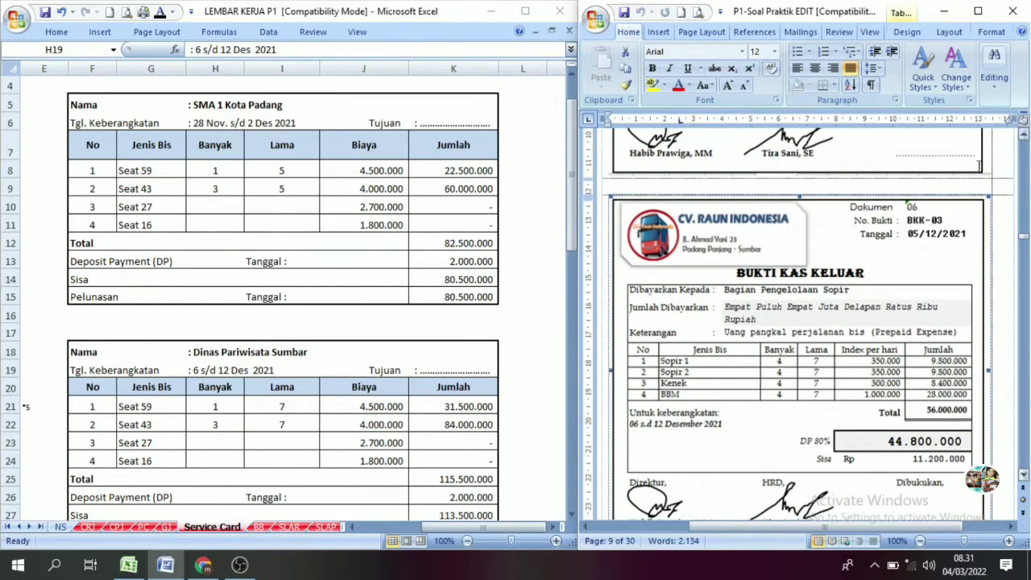
Step: Reveal day 5, invoice BKK-03 and the description Pembayaran uang pangkal sopir in Cash Payment Journal row 12 using black font
left_click(121, 528)
left_click_drag(476, 529, 396, 529)
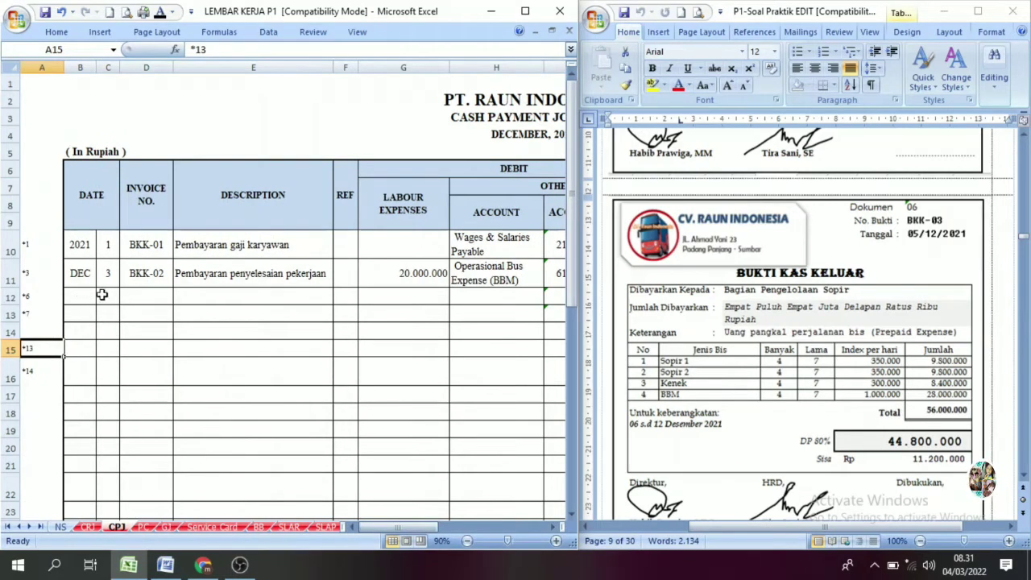
left_click_drag(102, 295, 153, 295)
left_click(159, 12)
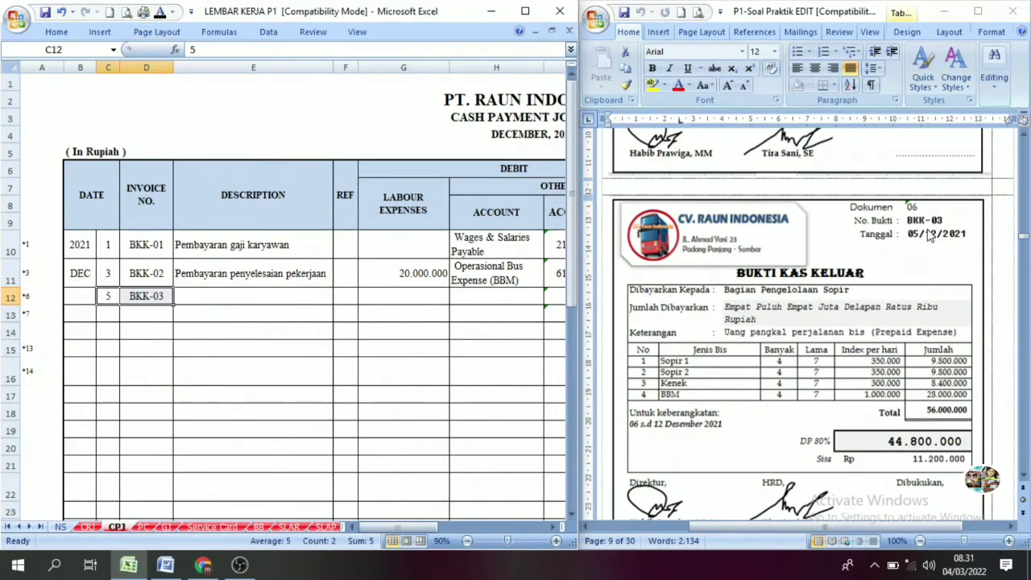
left_click(234, 297)
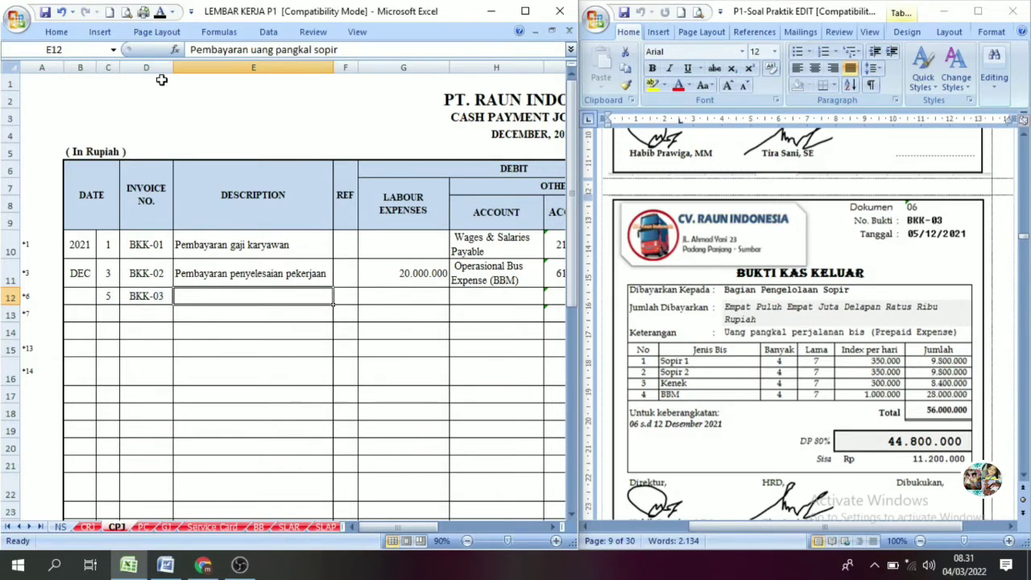
left_click(160, 12)
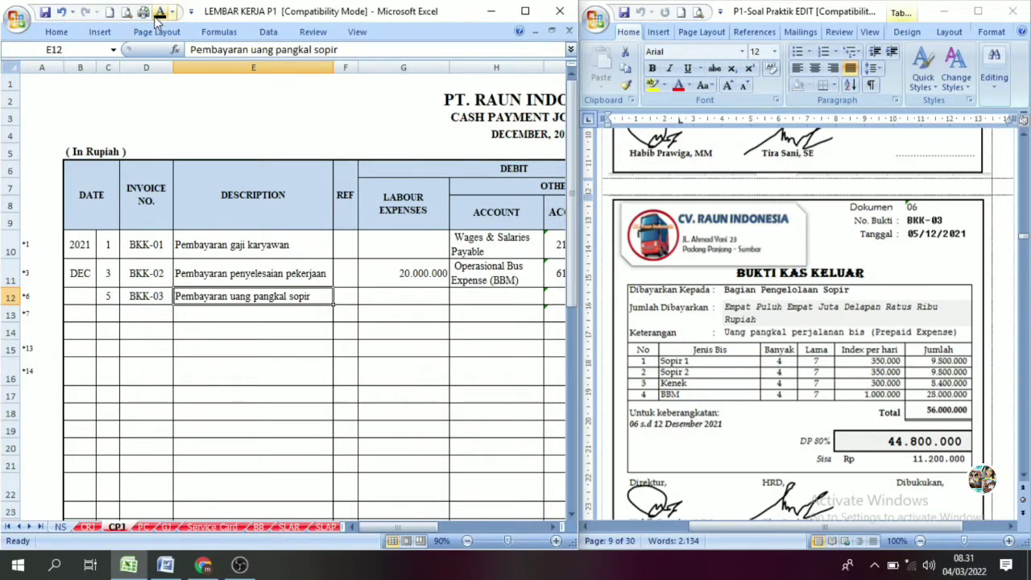
Step: Reveal the 44.800.000 Cash in Bank credit for BKK-03 in row 12 by applying the black font colour
left_click(552, 528)
left_click(552, 528)
left_click(552, 528)
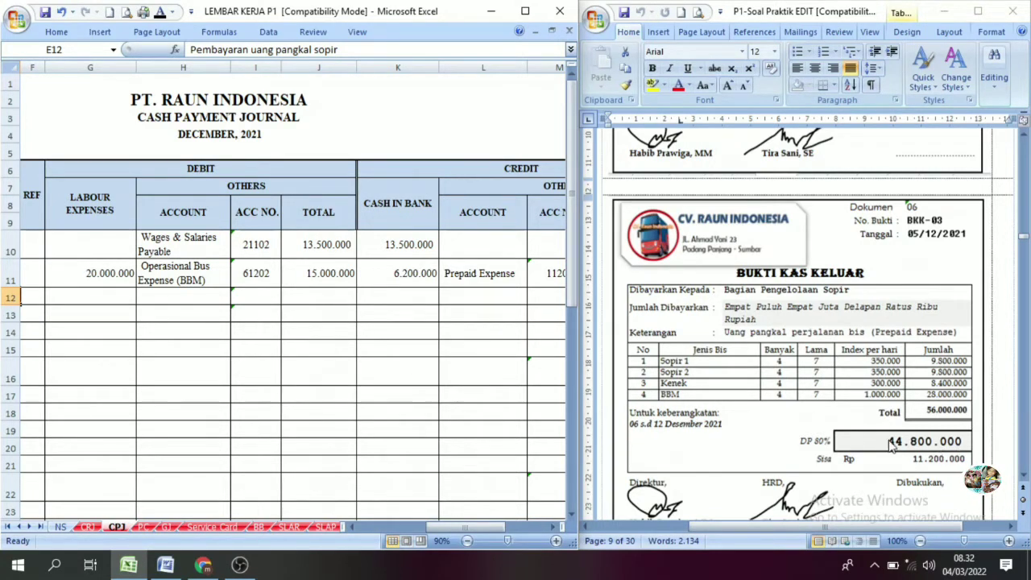
left_click(396, 297)
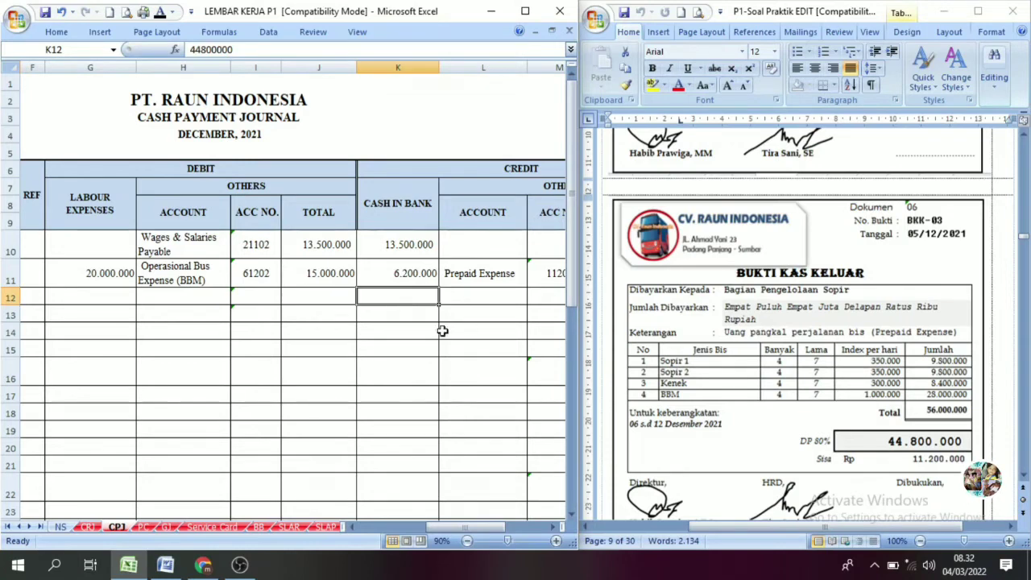
left_click(164, 13)
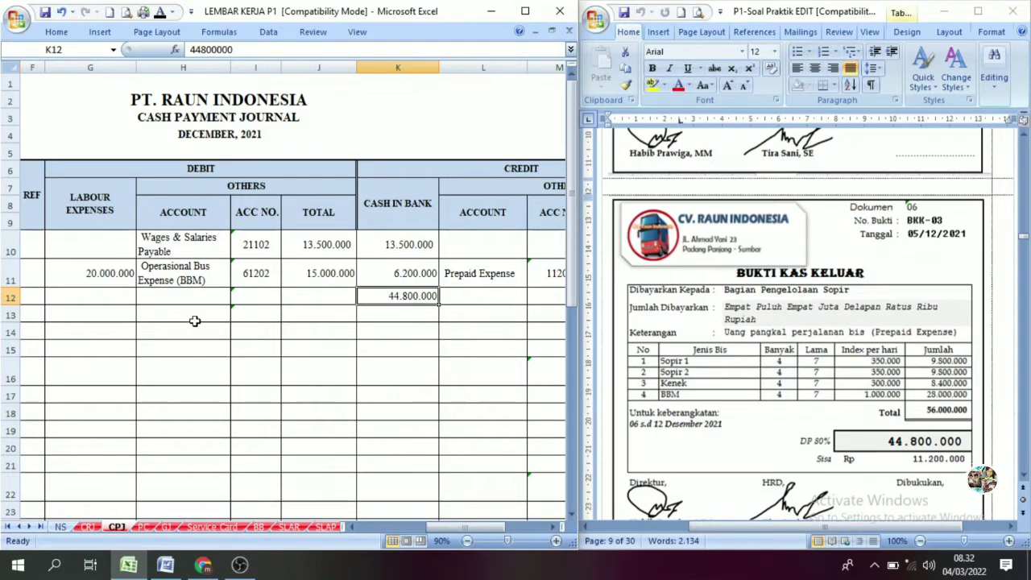
Step: Reveal BKK-03's Others debit in row 12 using black font: account Prepaid Expensen, account number 11202 and total 44.800.000
left_click(179, 300)
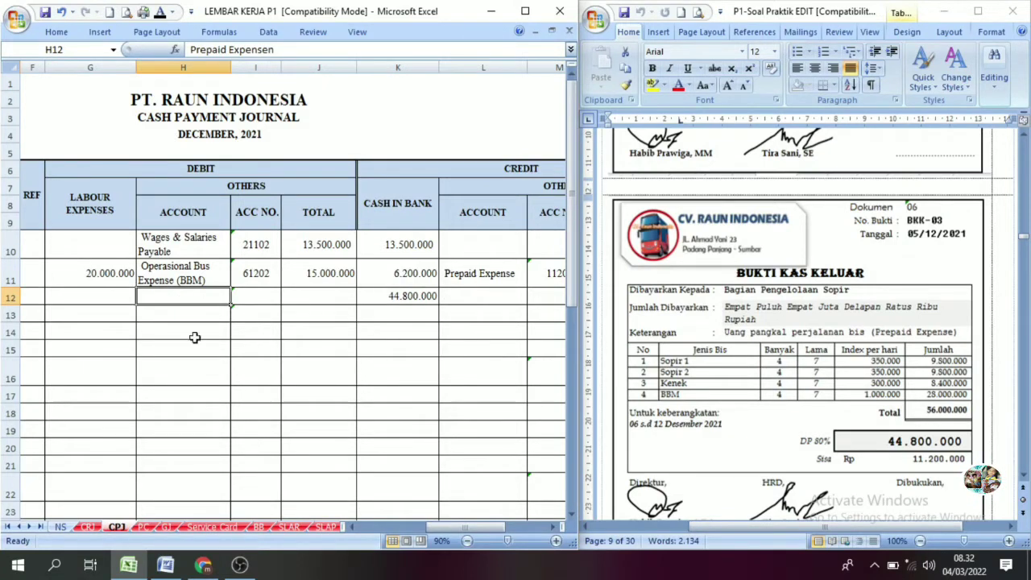
left_click(113, 302)
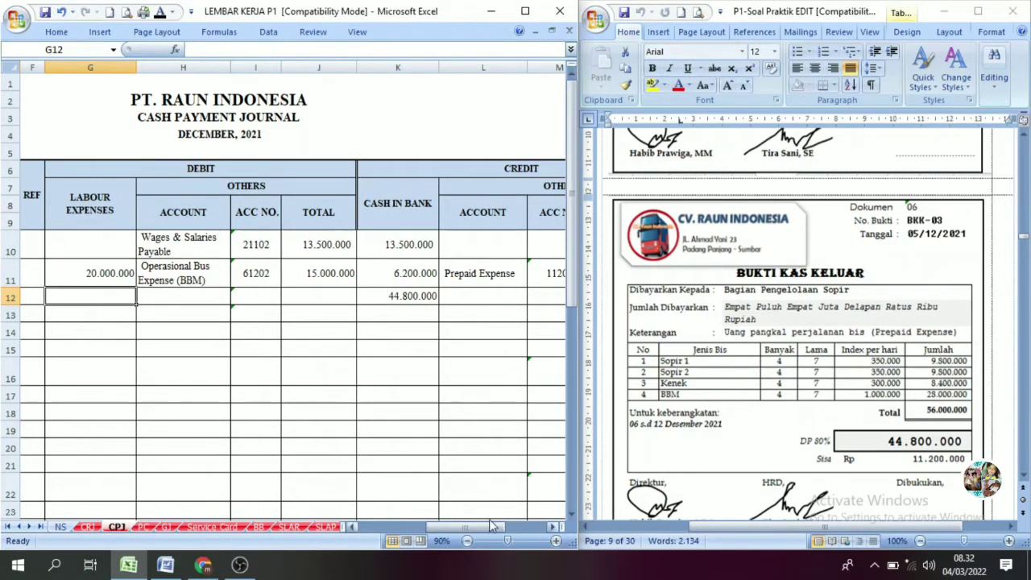
left_click_drag(449, 529, 423, 532)
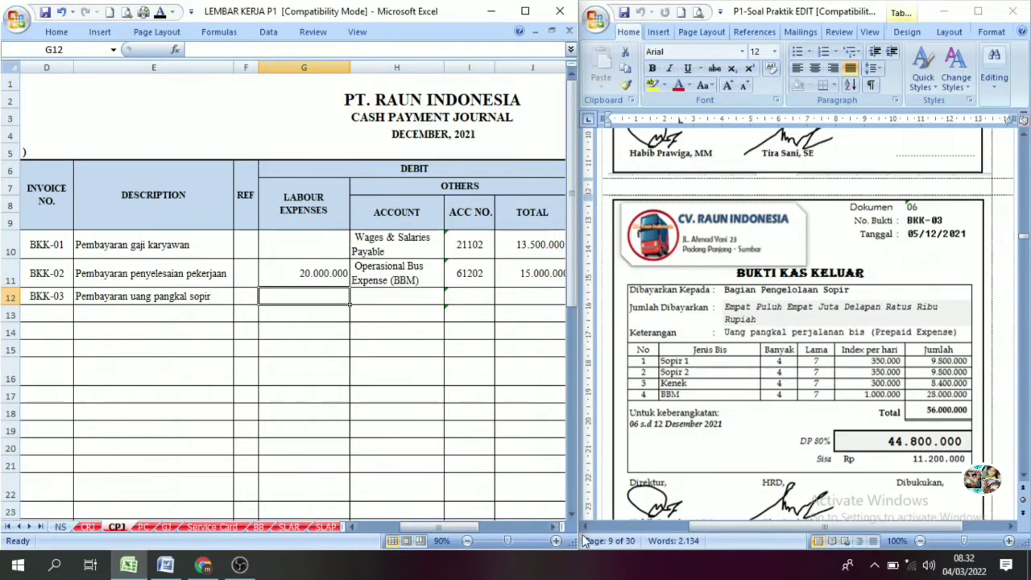
left_click(554, 527)
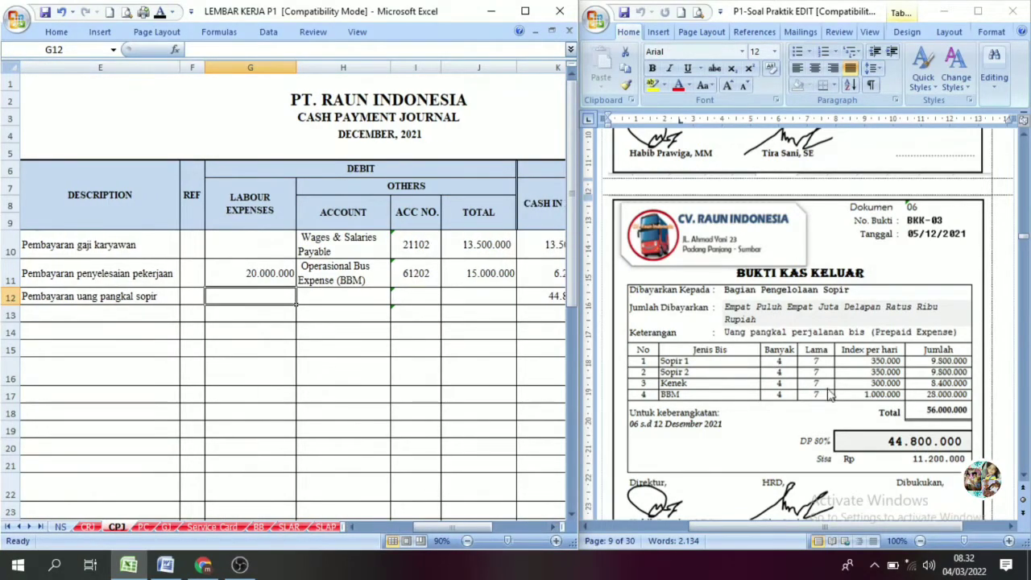
left_click(371, 187)
left_click(319, 298)
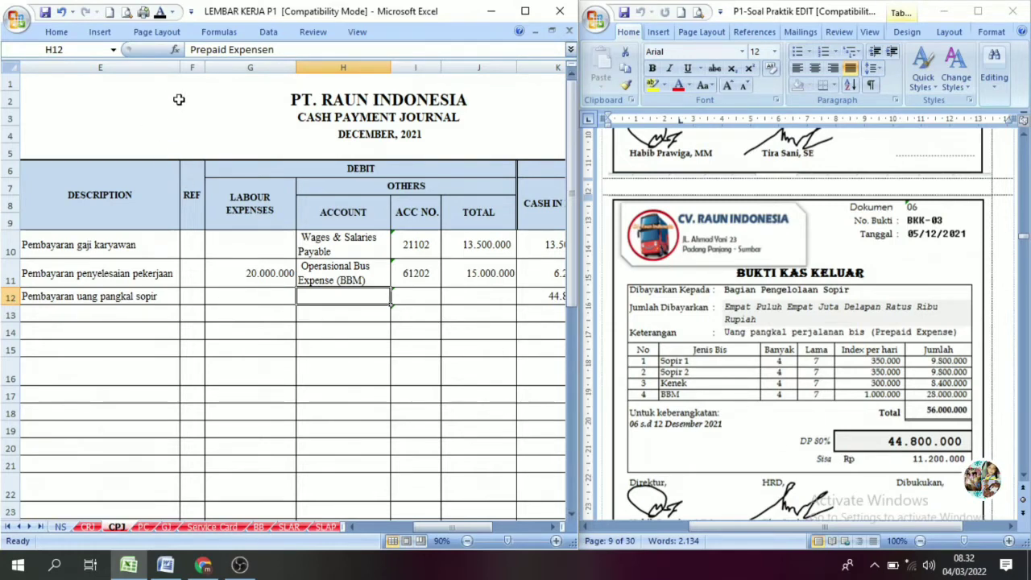
left_click(419, 296)
left_click(160, 12)
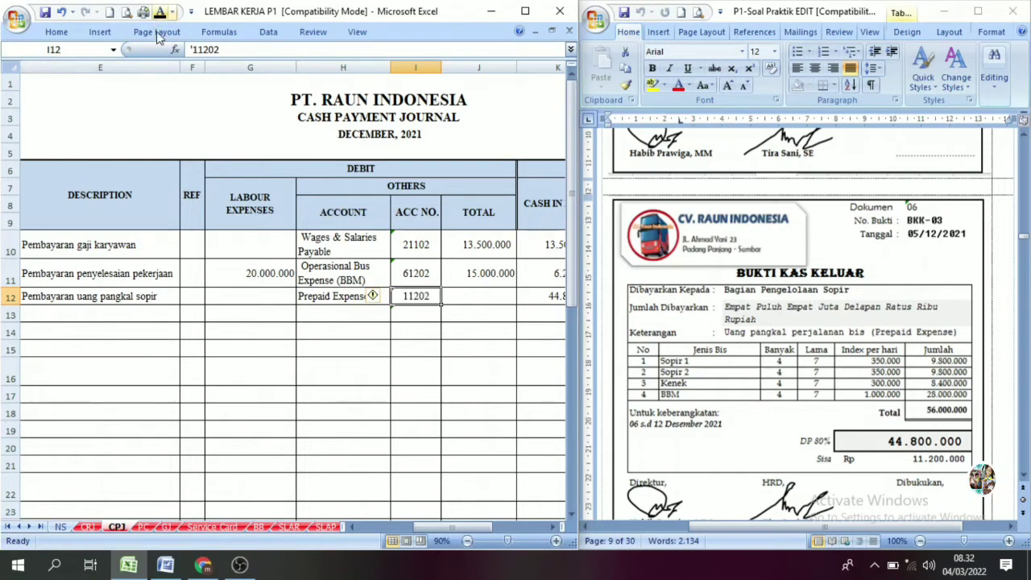
left_click(466, 297)
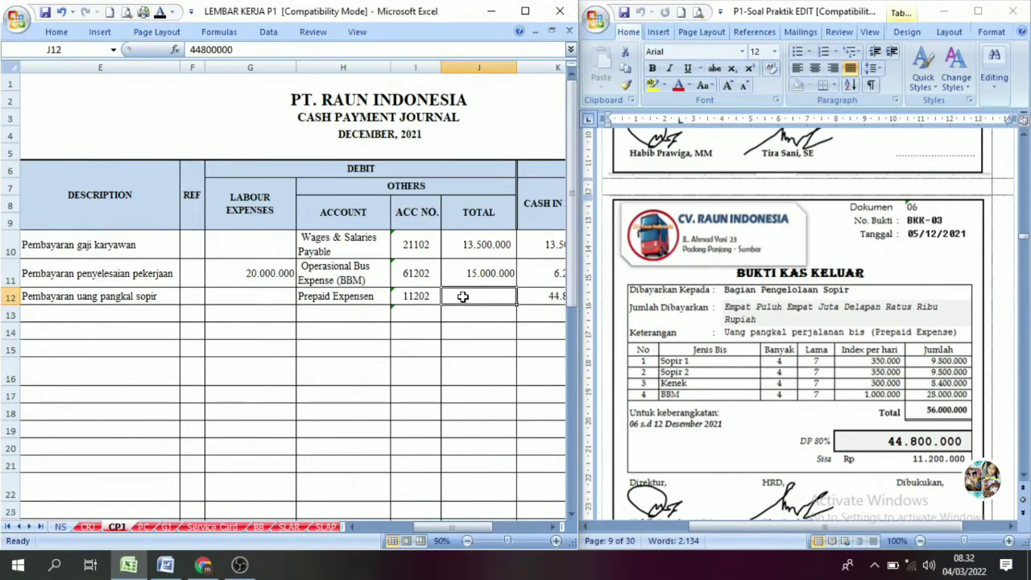
left_click(161, 13)
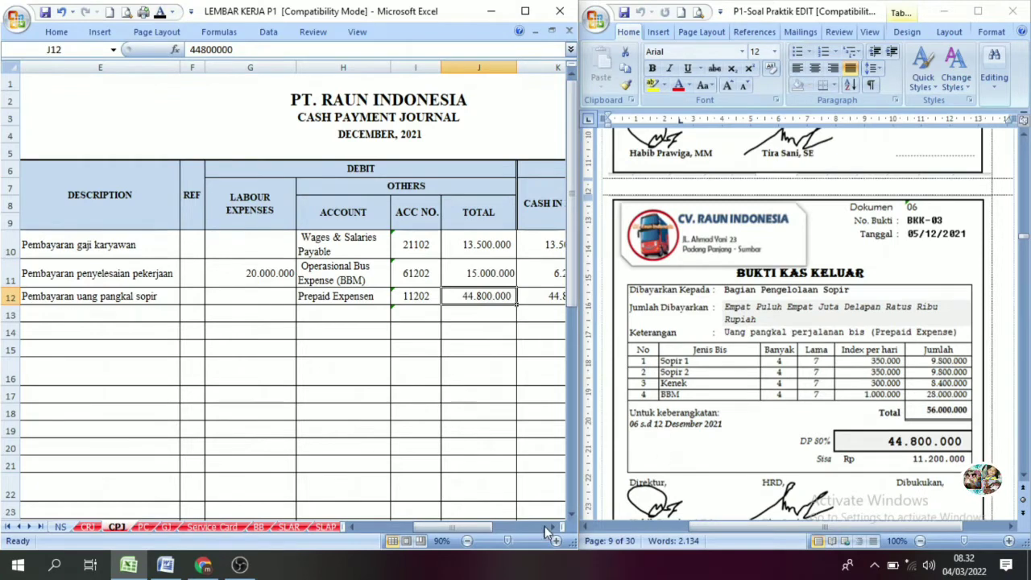
Step: Check the debit and credit sides of the BKK-03 journal line against the voucher's down payment
left_click_drag(468, 526, 494, 528)
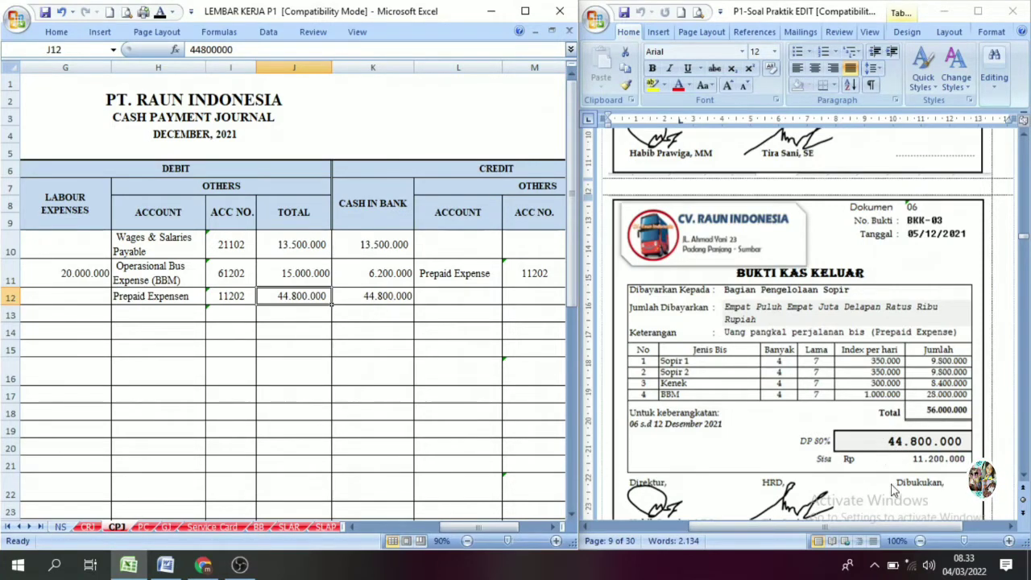
left_click(131, 171)
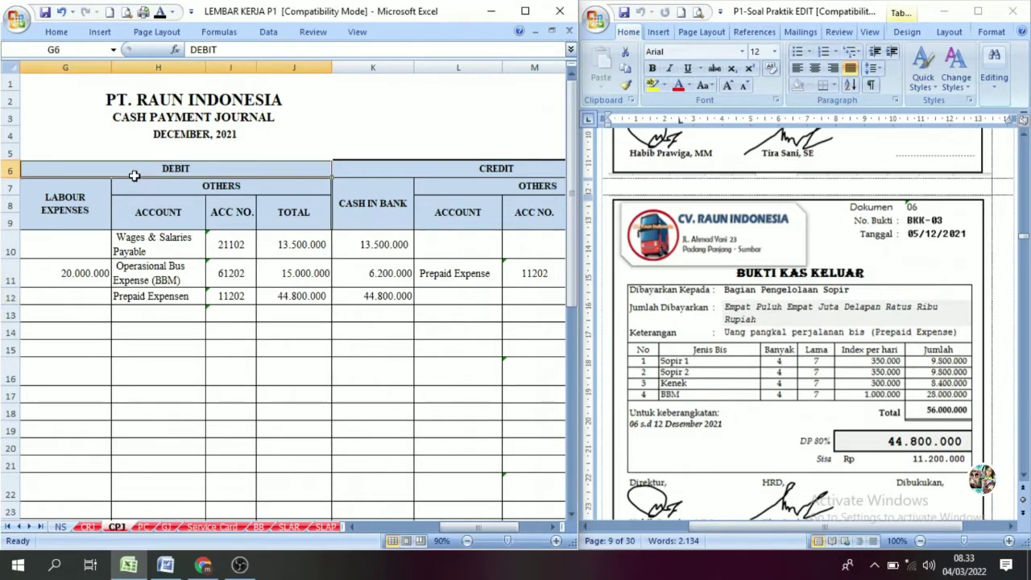
left_click(153, 296)
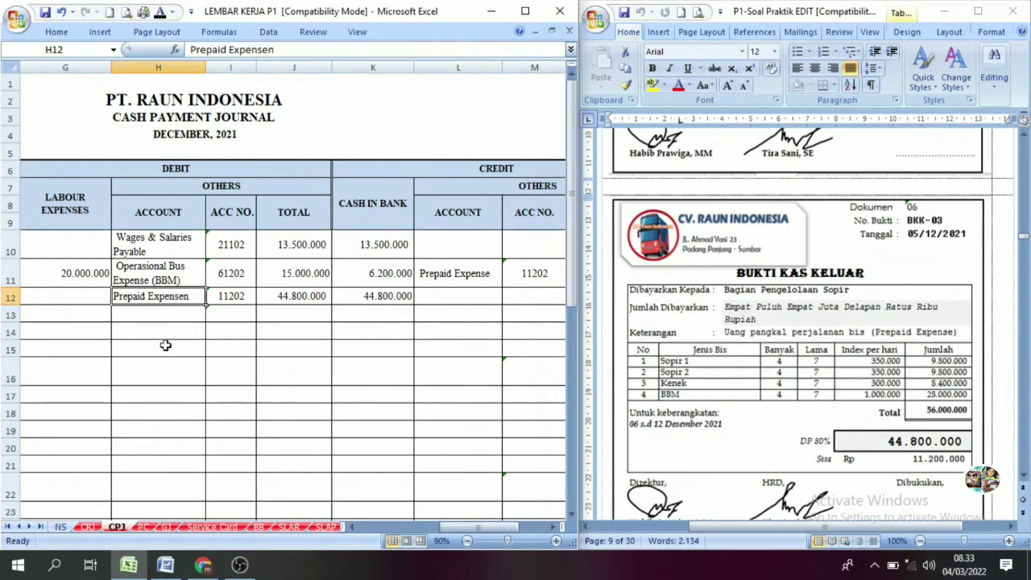
left_click_drag(474, 528, 435, 531)
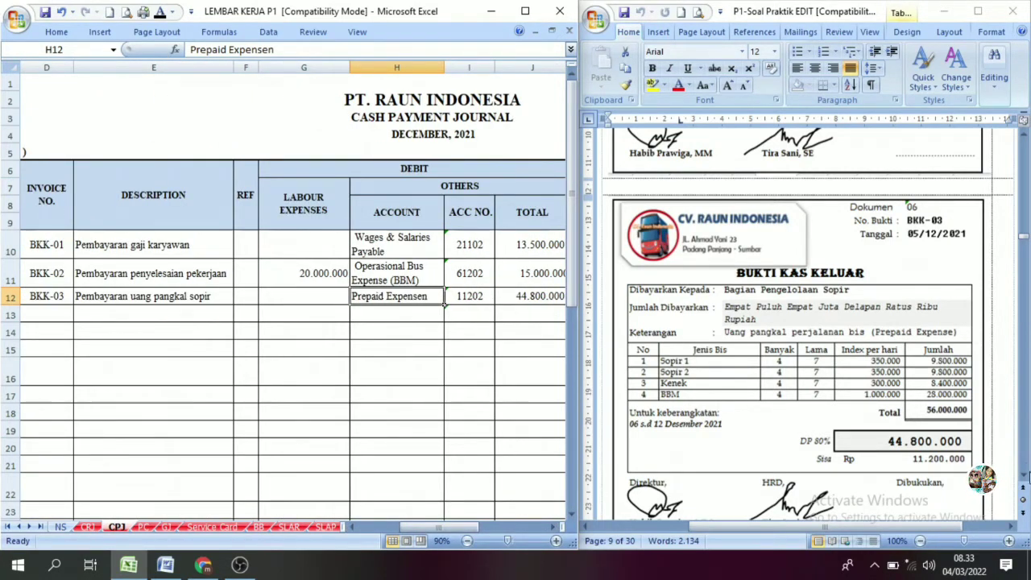
Step: Reveal day 6, invoice BKK-04 and the description Angsuran Bank in Cash Payment Journal row 13 using black font
left_click(1025, 480)
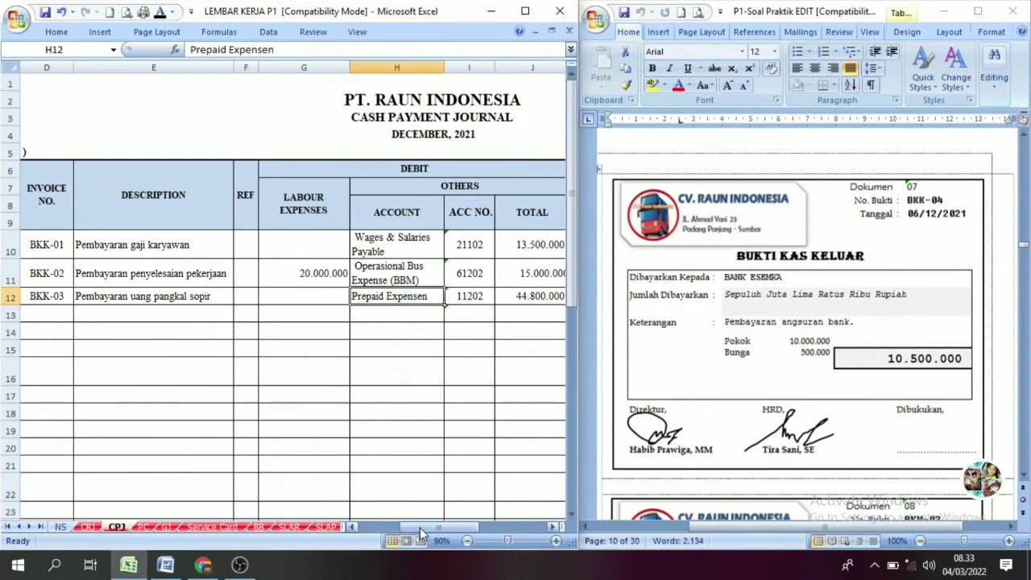
left_click_drag(420, 528, 395, 541)
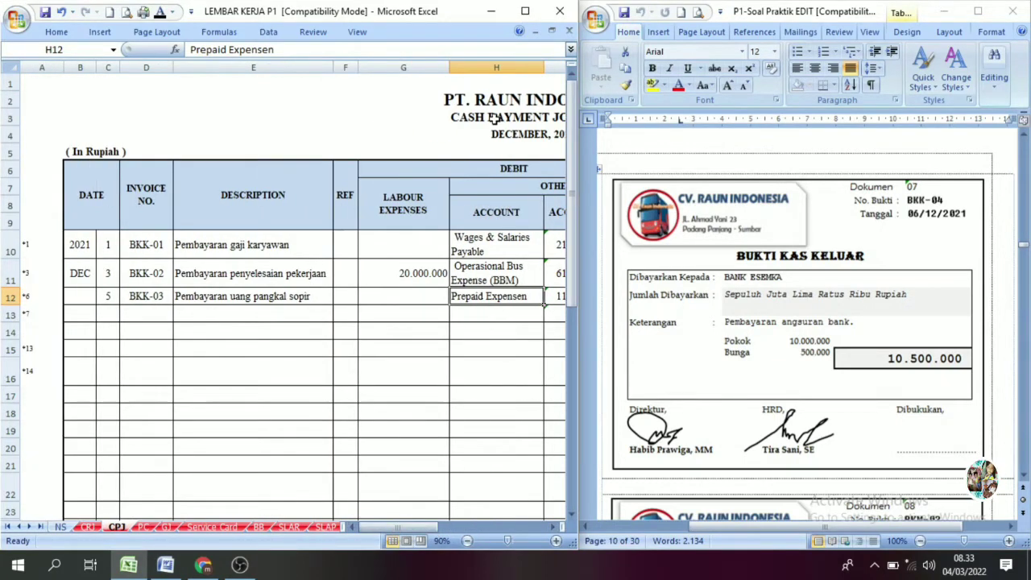
left_click_drag(104, 315, 154, 312)
left_click(160, 11)
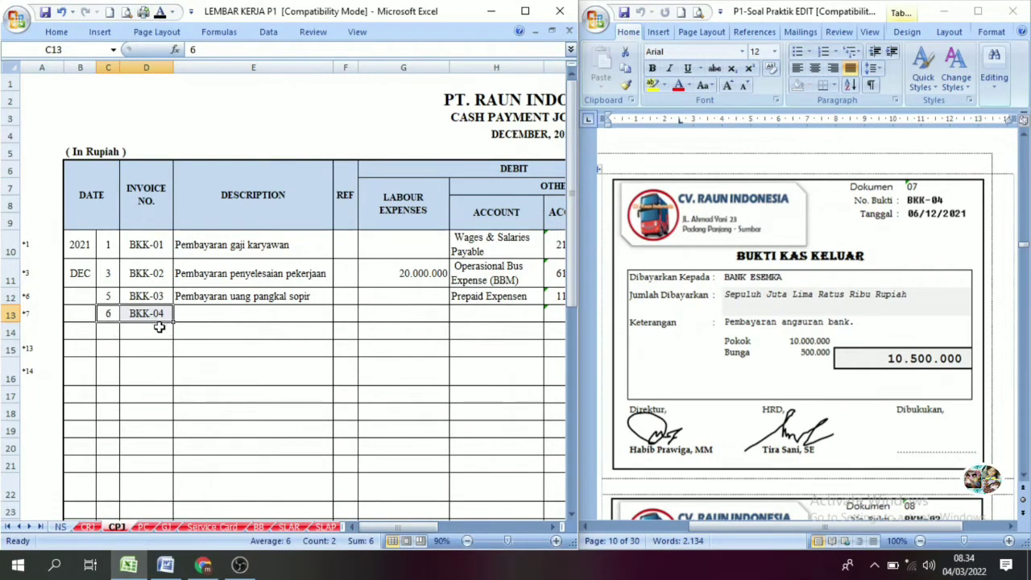
left_click(203, 317)
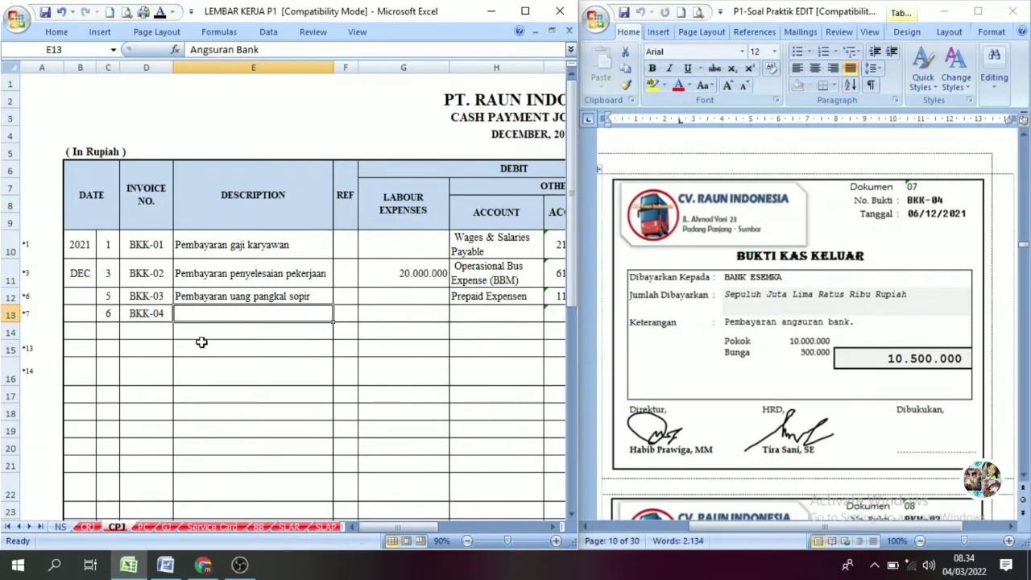
left_click(160, 11)
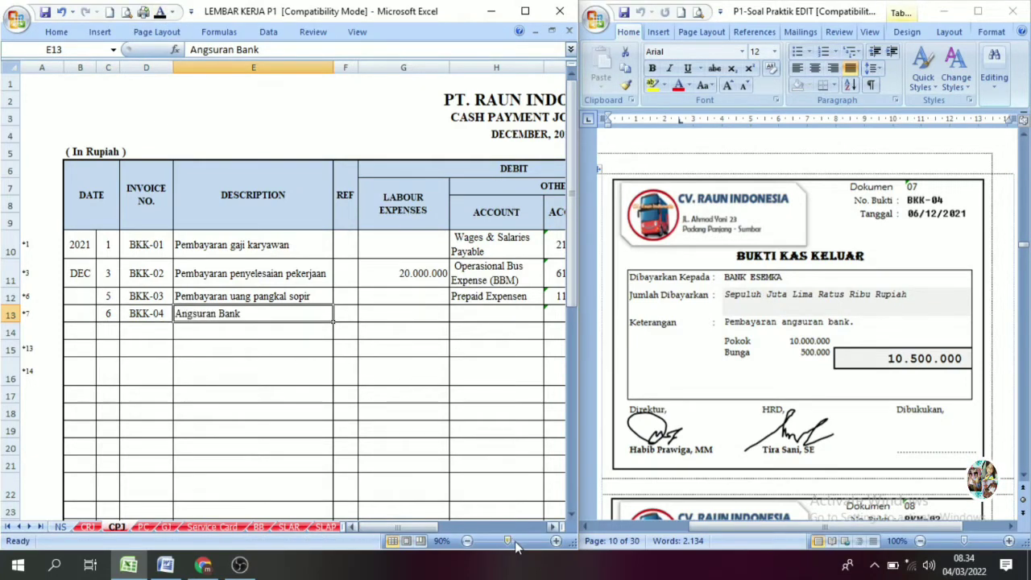
Step: Reveal the 10.500.000 Cash in Bank credit for BKK-04 in row 13 by applying the black font colour
left_click_drag(551, 529, 553, 527)
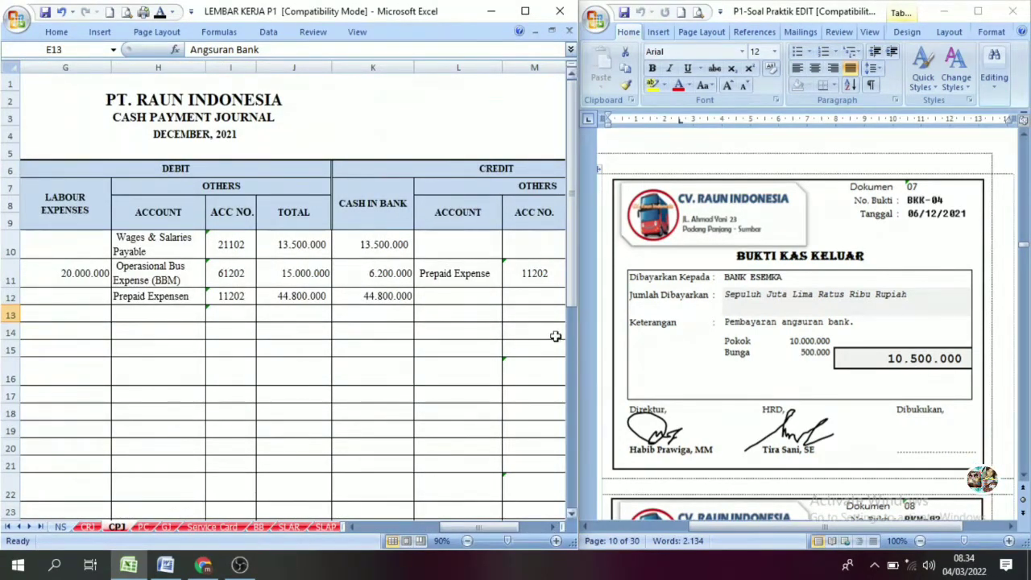
left_click(368, 309)
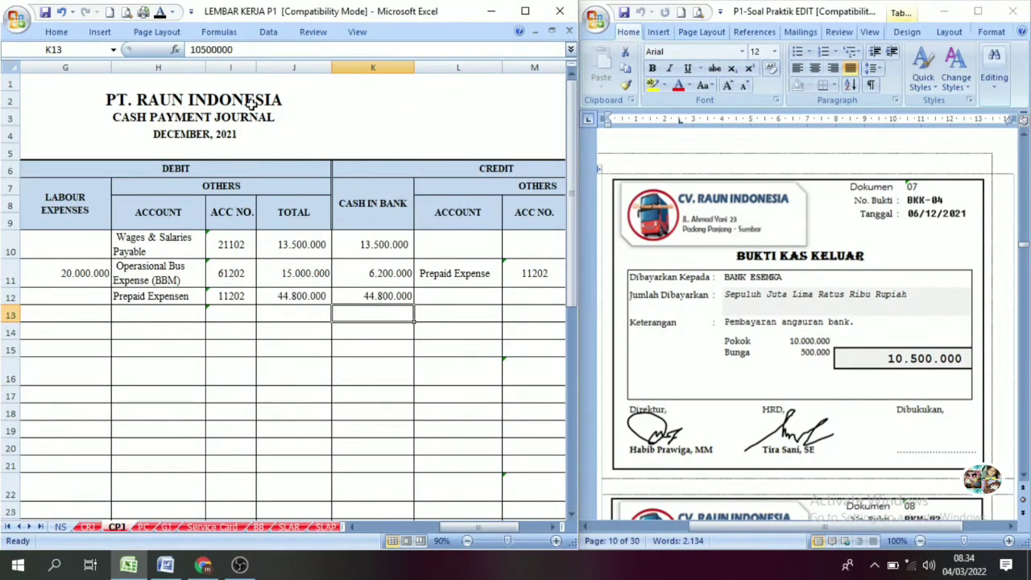
left_click(160, 12)
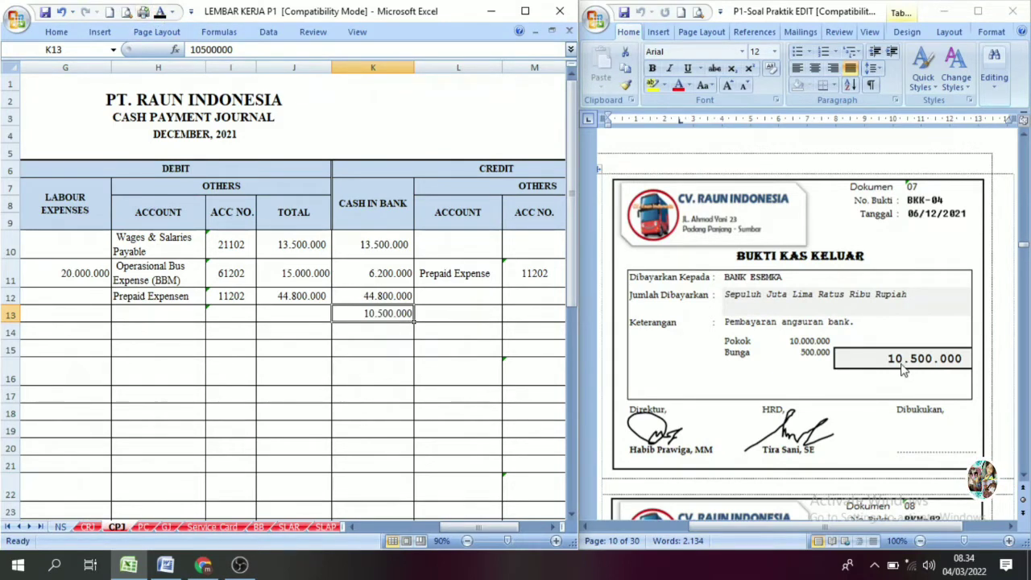
Step: Reveal BKK-04's Others debit accounts Bank Loans in row 13 and Interest Expense in row 14 using black font
left_click(148, 316)
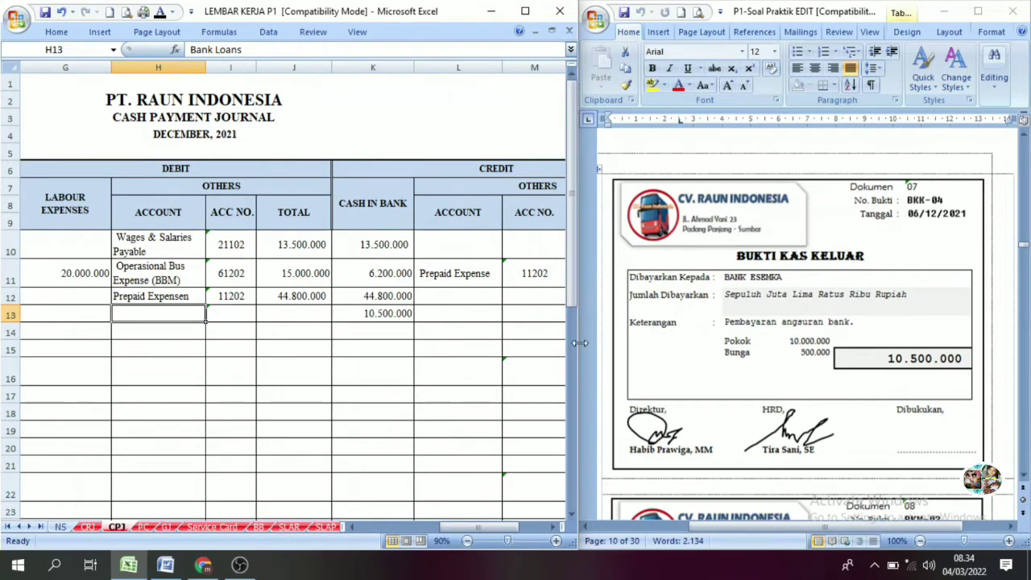
left_click(159, 12)
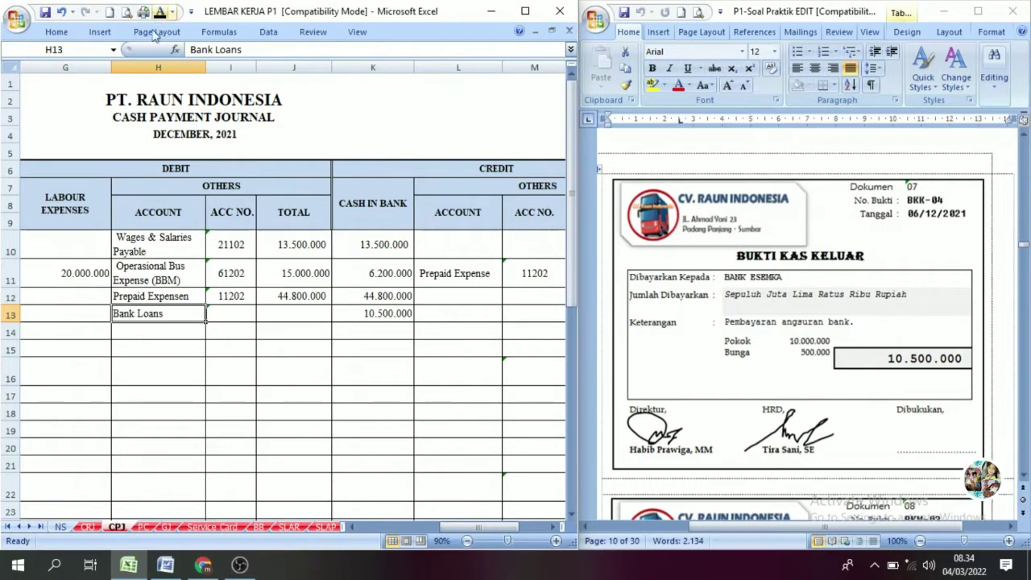
left_click(161, 333)
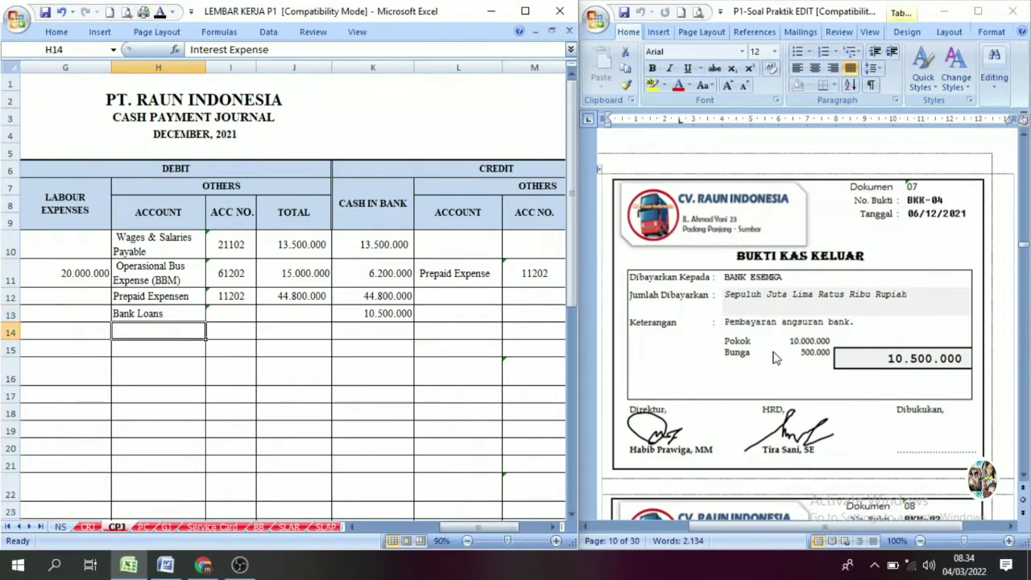
left_click(160, 12)
Step: Reveal account number 22101 with total 10.000.000 for Bank Loans and 91102 with 500.000 for Interest Expense using black font
left_click_drag(238, 316, 242, 331)
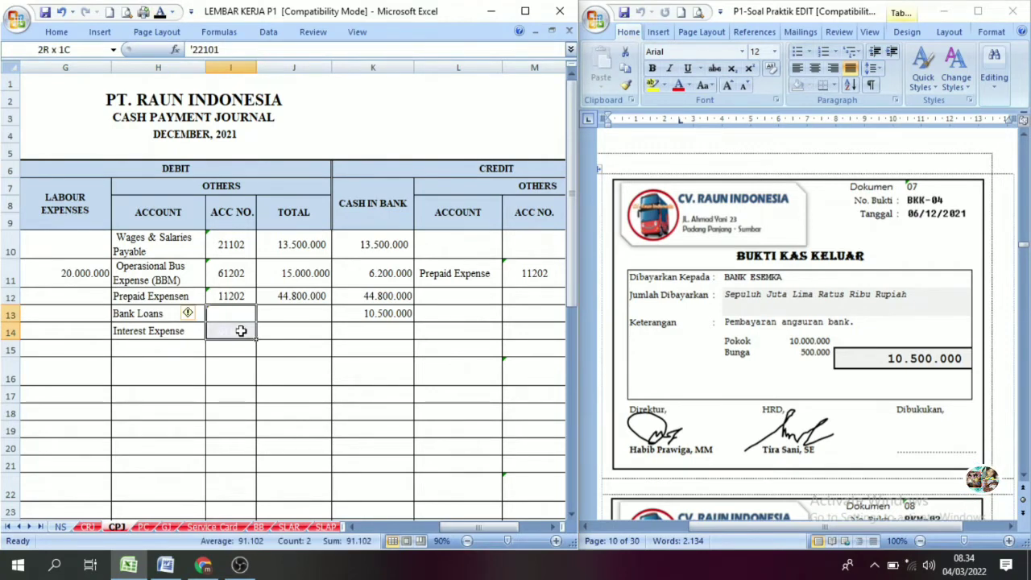
left_click(159, 12)
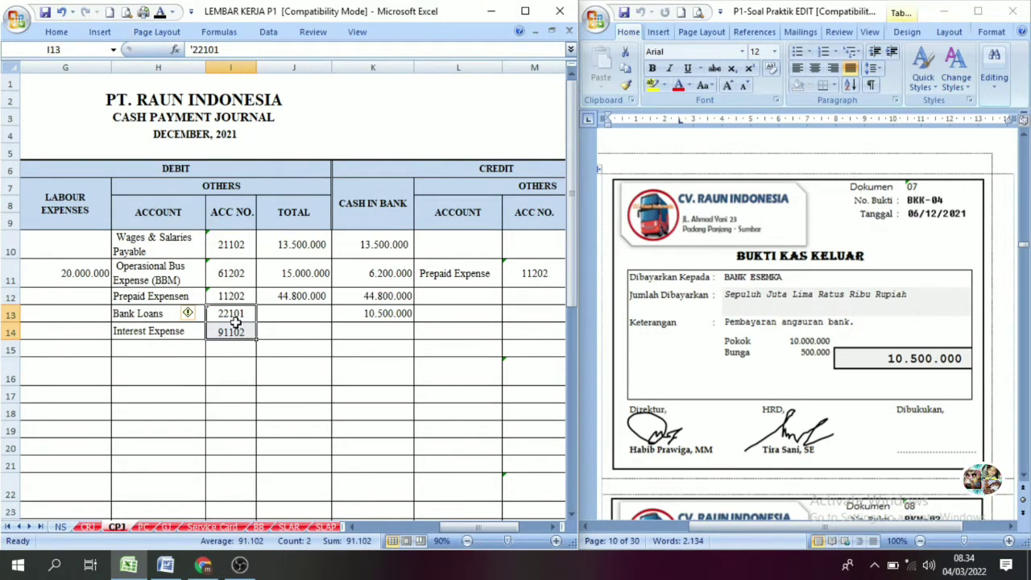
left_click(298, 316)
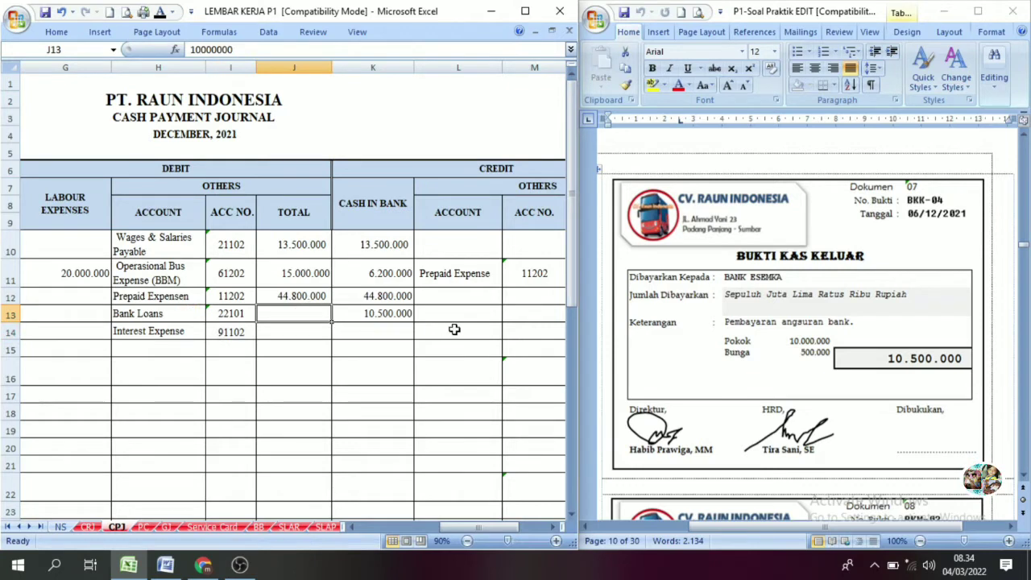
left_click(159, 12)
left_click(282, 332)
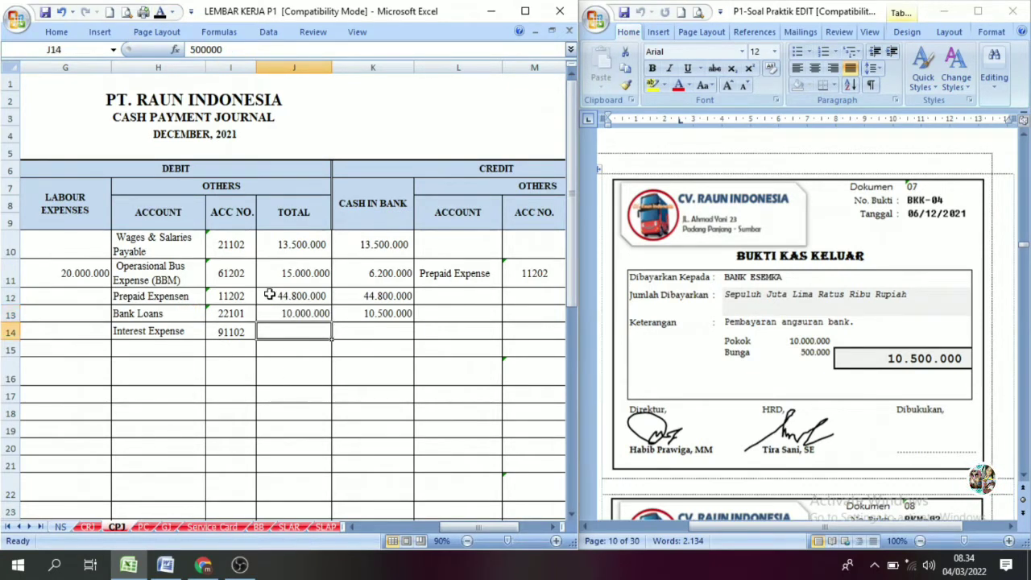
left_click(160, 12)
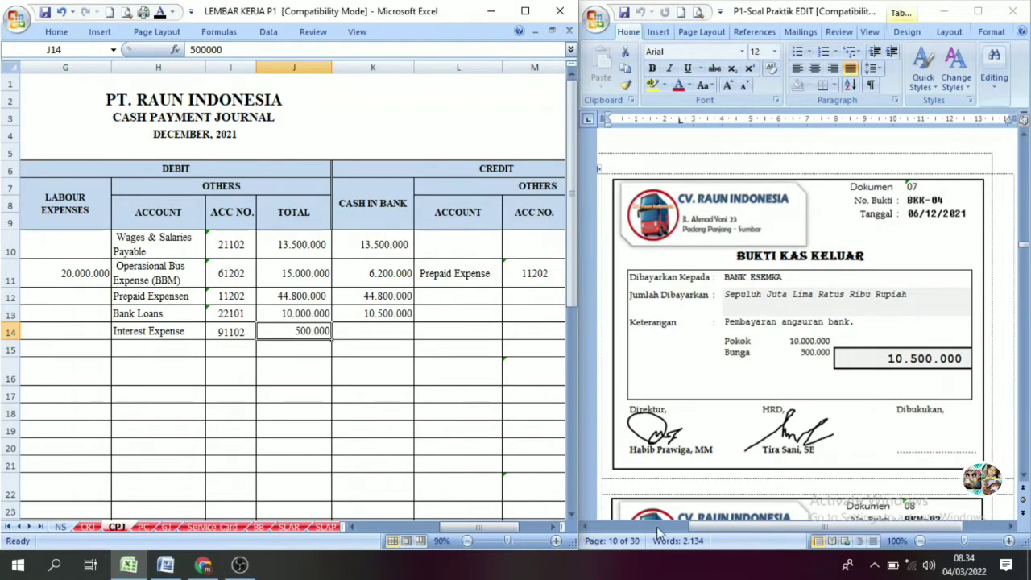
Step: Find voucher BKM-03 in the document and reveal day 7 and evidence number BKM-03 in Cash Receipt Journal row 12 using black font
left_click(1024, 476)
scroll(1024, 476, "down", 8)
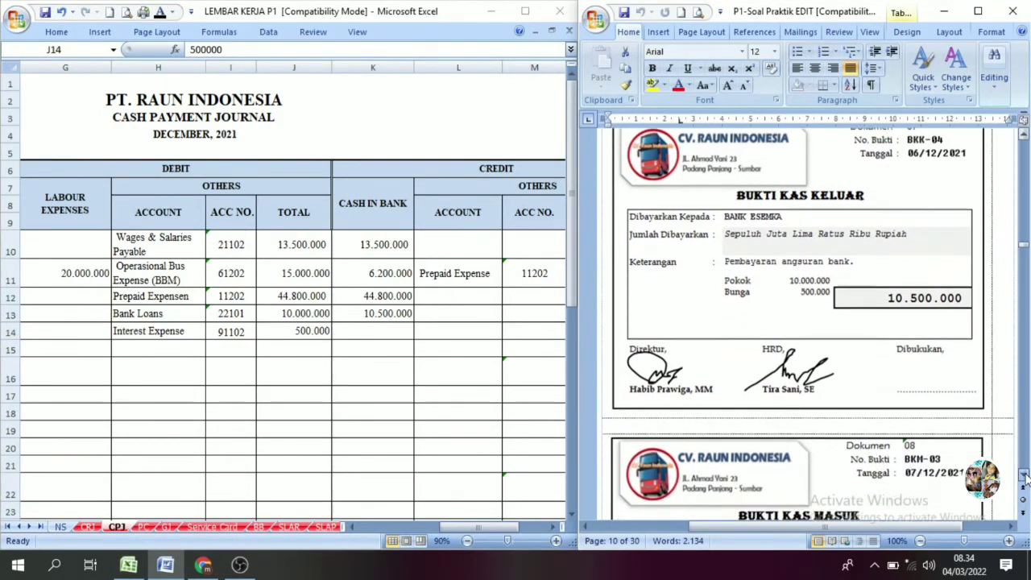
left_click(1024, 477)
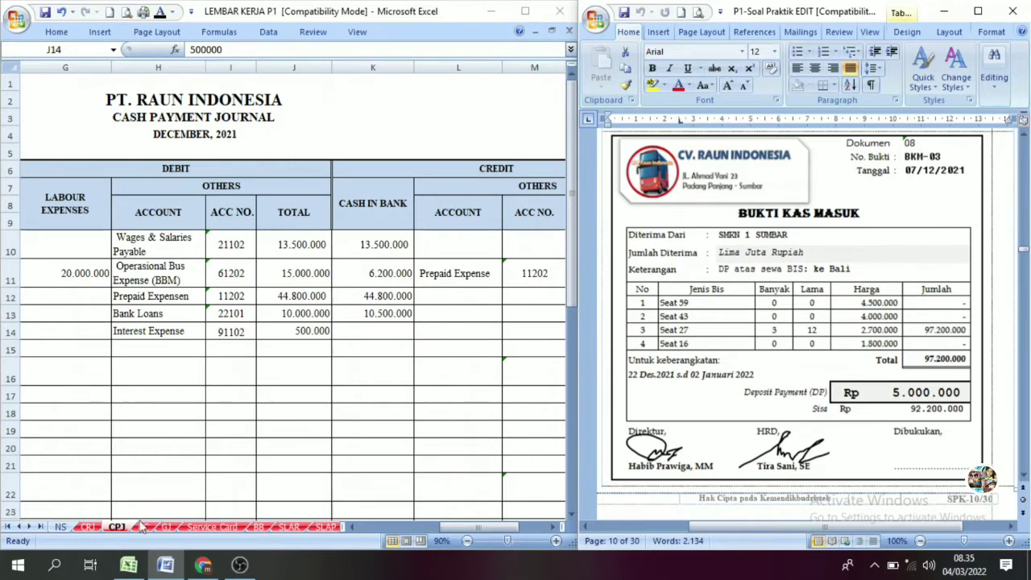
left_click(88, 527)
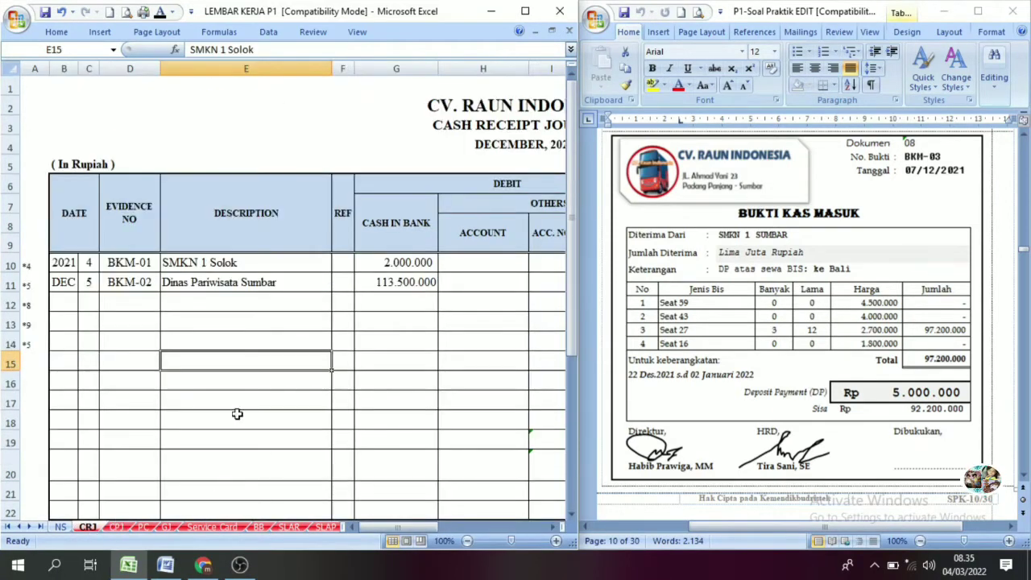
left_click(70, 304)
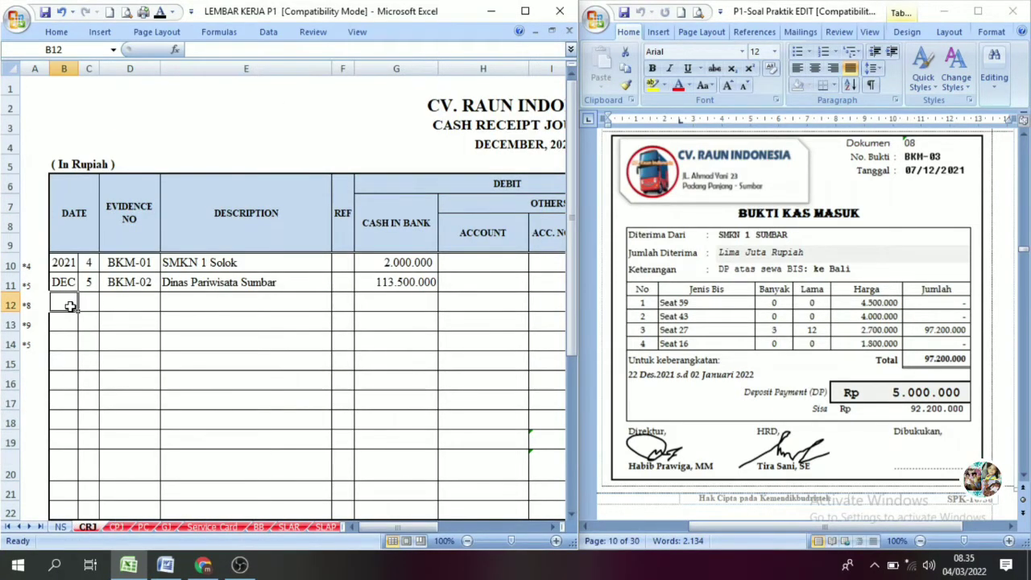
left_click_drag(90, 303, 121, 303)
left_click(161, 13)
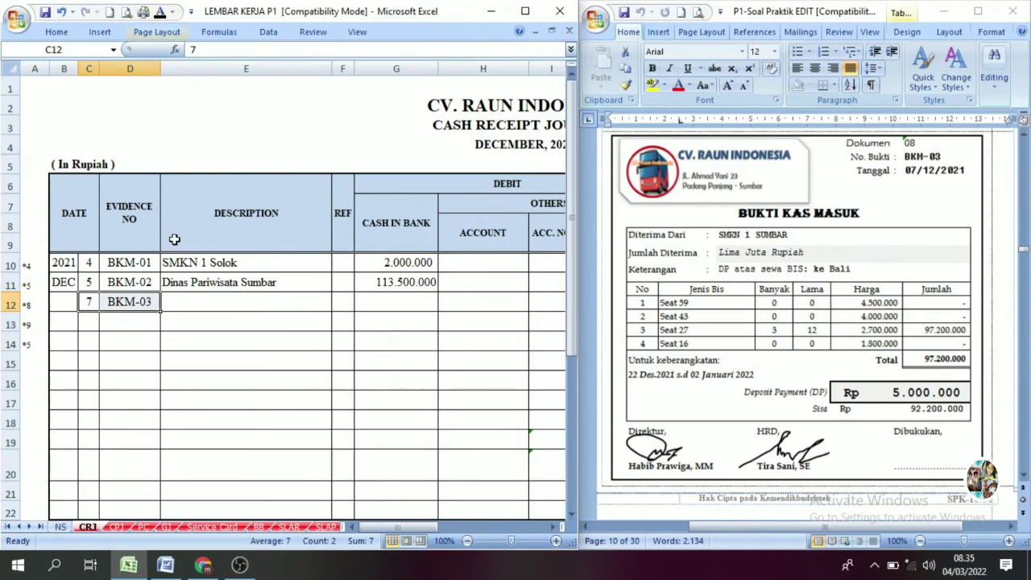
Step: Reveal BKM-03's description SMKN 1 Sumbar and its 5.000.000 Cash in Bank debit in row 12 using black font
left_click(185, 320)
left_click(186, 287)
left_click(182, 304)
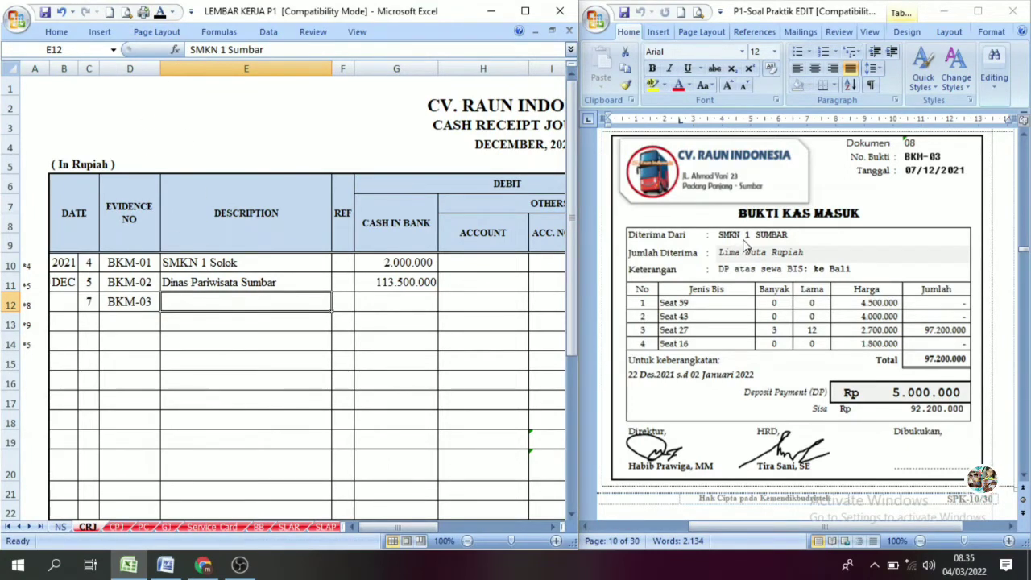
left_click(161, 12)
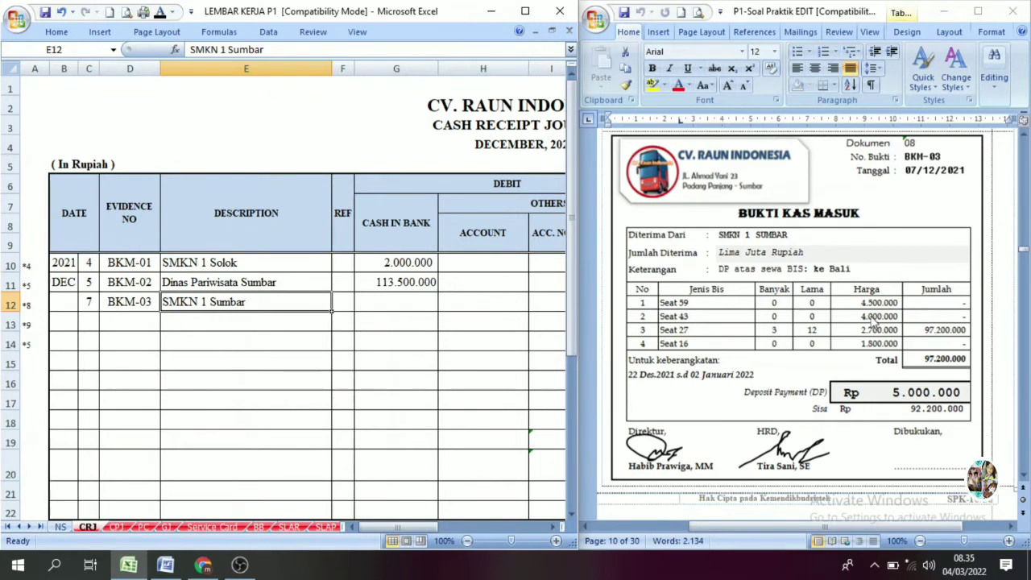
left_click(403, 301)
left_click(161, 12)
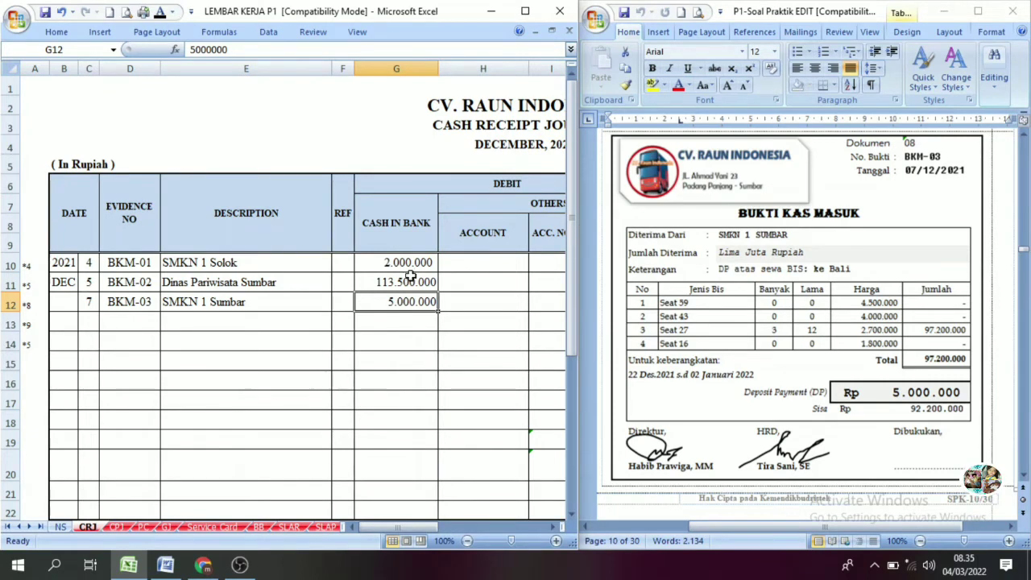
Step: Reveal BKM-03's 5.000.000 Unearned Rent Revenue credit in row 12 by applying the black font colour
left_click_drag(431, 525, 490, 525)
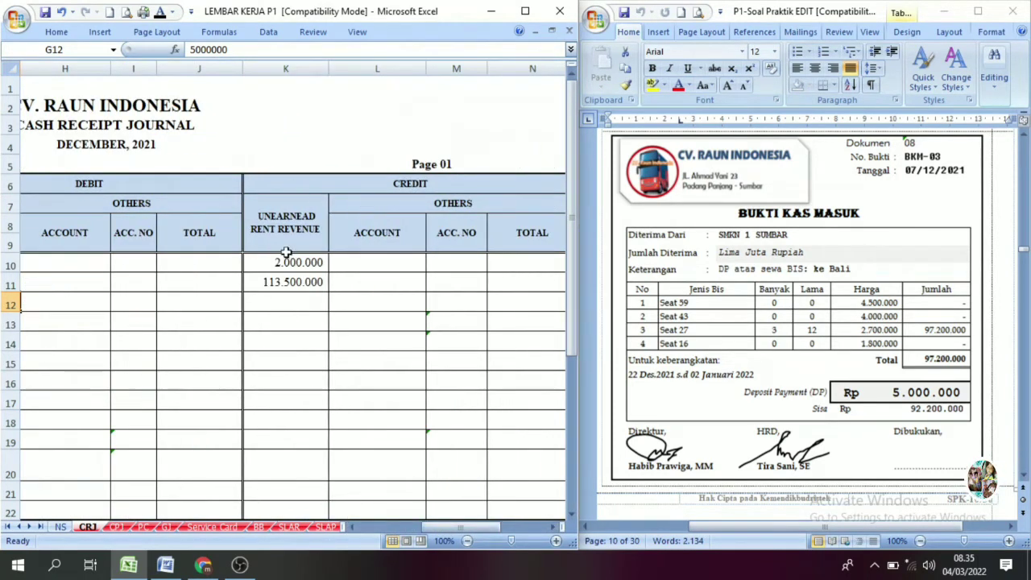
left_click(415, 182)
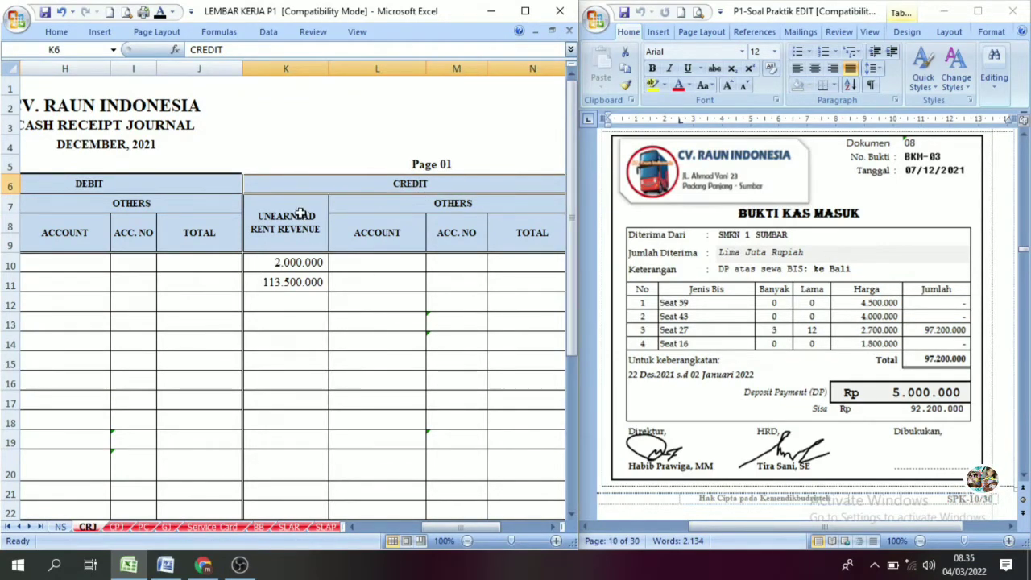
left_click(294, 305)
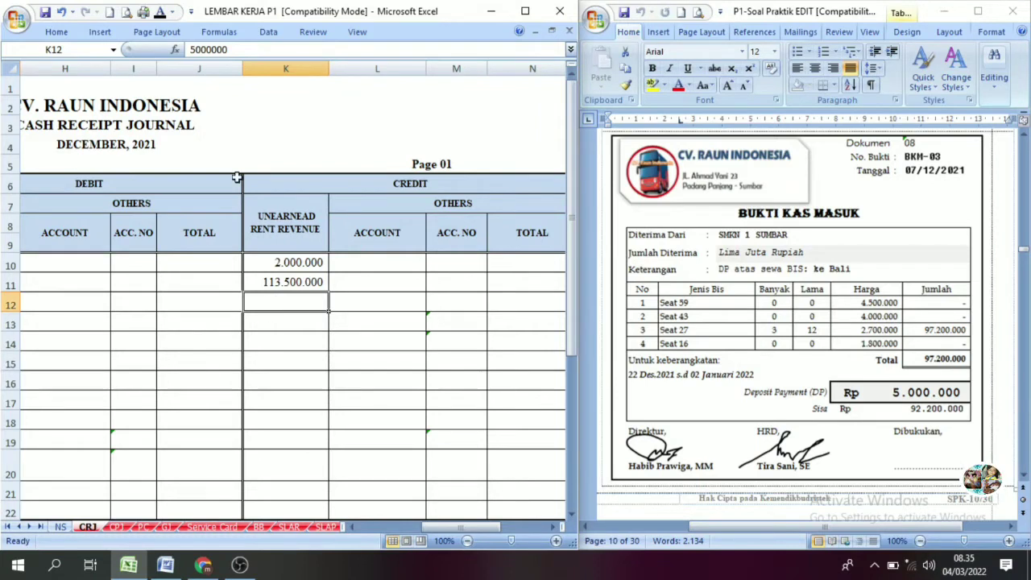
left_click(161, 14)
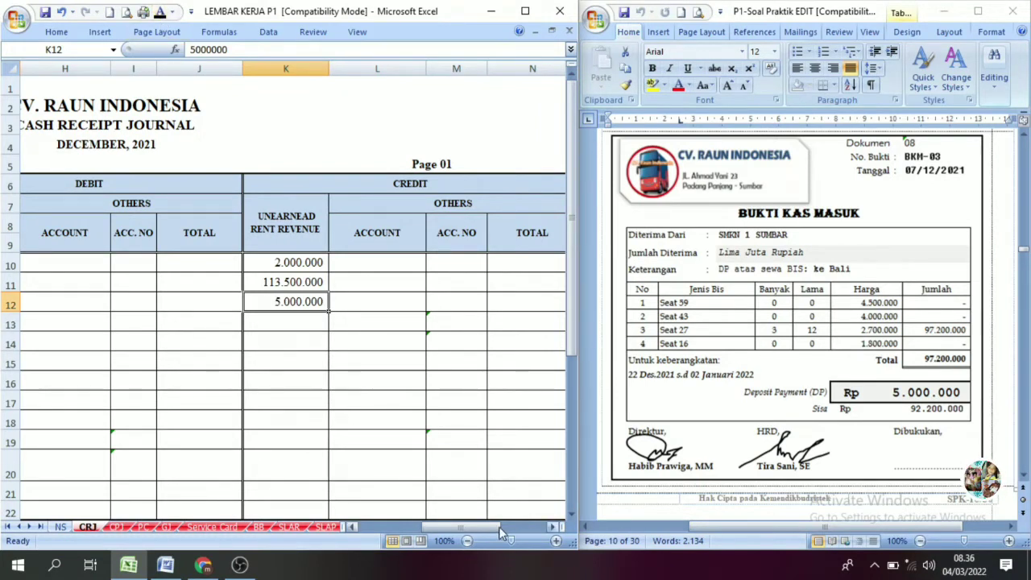
left_click_drag(459, 528, 398, 528)
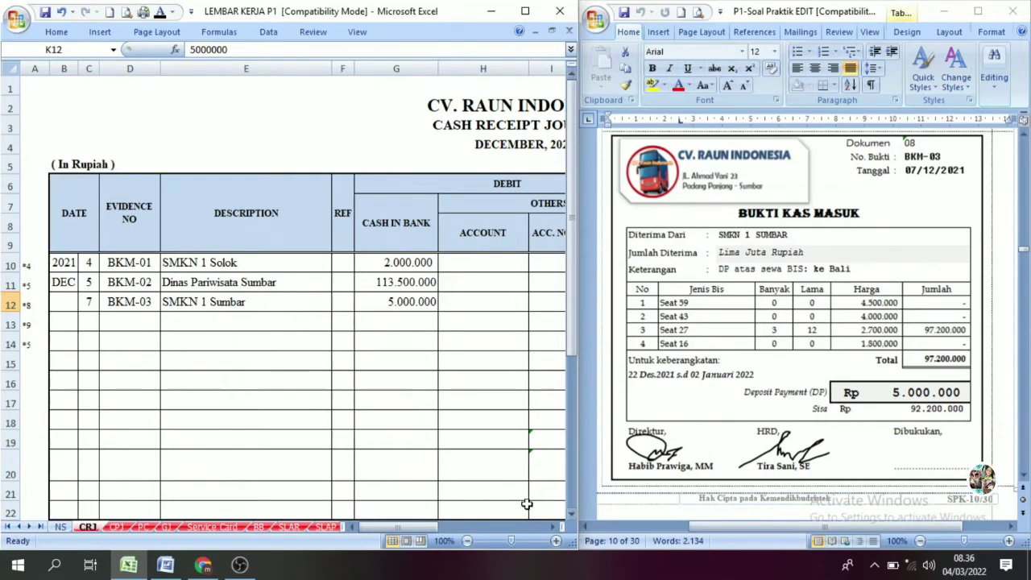
Step: In the Service Card, reveal the header for SMK N 1 Sumbar, departure 22 Des '21 s/d 2 Jan '22 and destination Bali, using black font
left_click(205, 529)
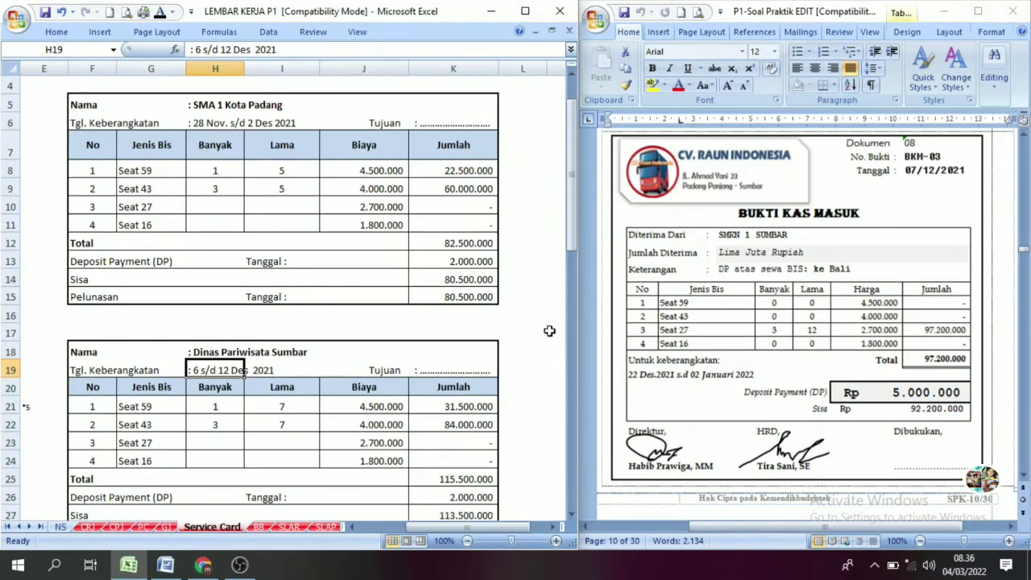
left_click_drag(569, 239, 598, 484)
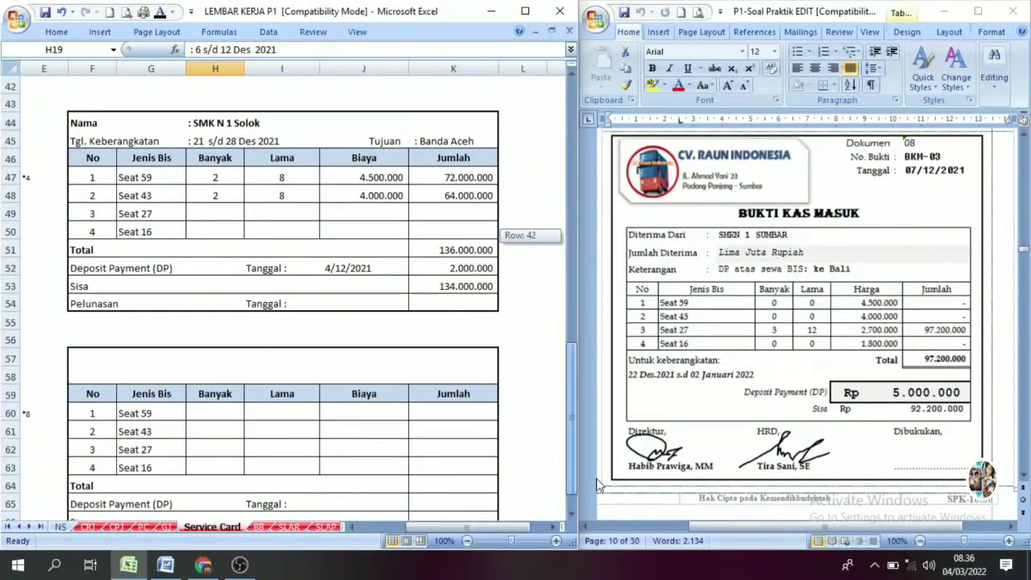
left_click_drag(78, 357, 441, 376)
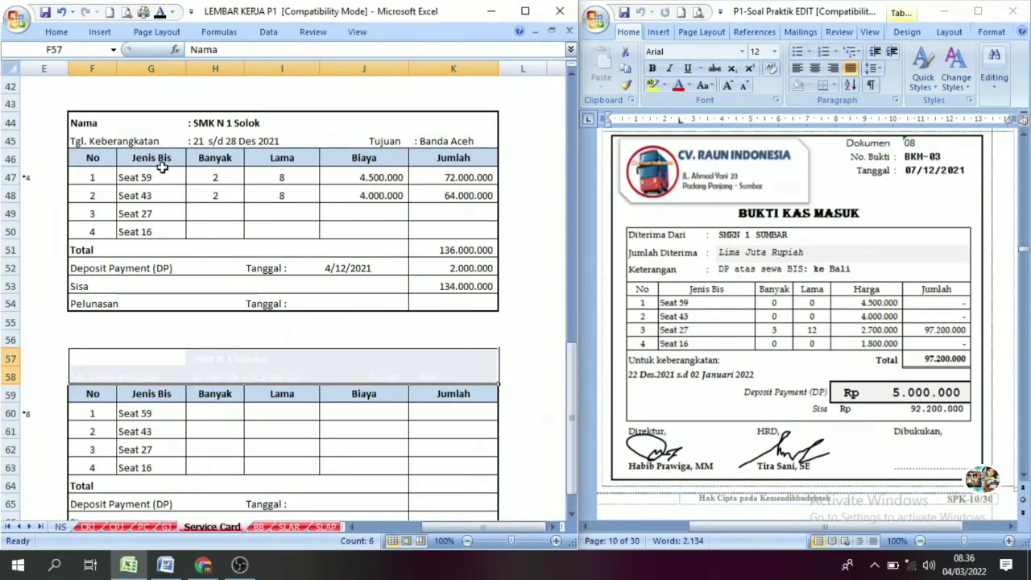
left_click(160, 13)
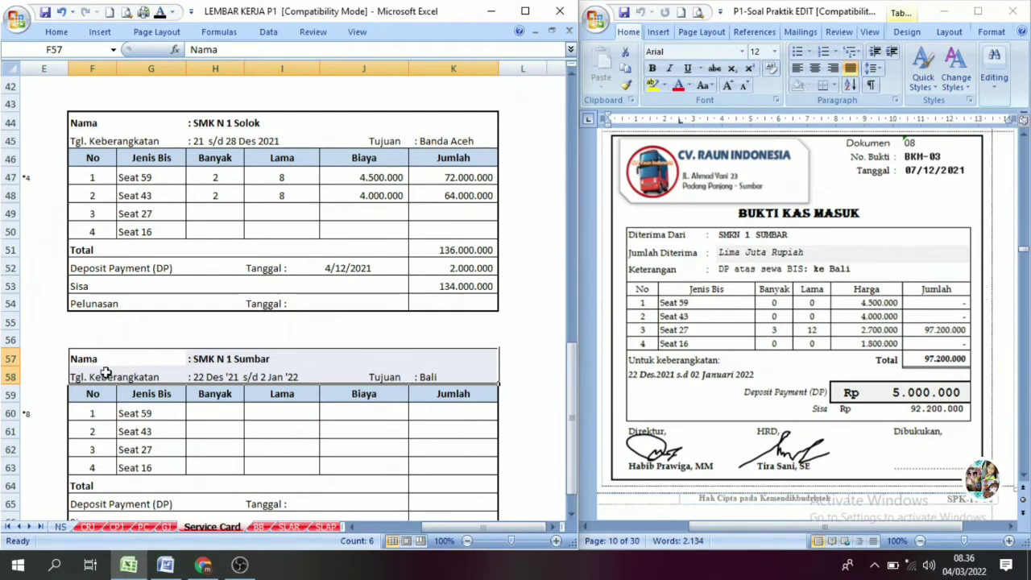
left_click(251, 376)
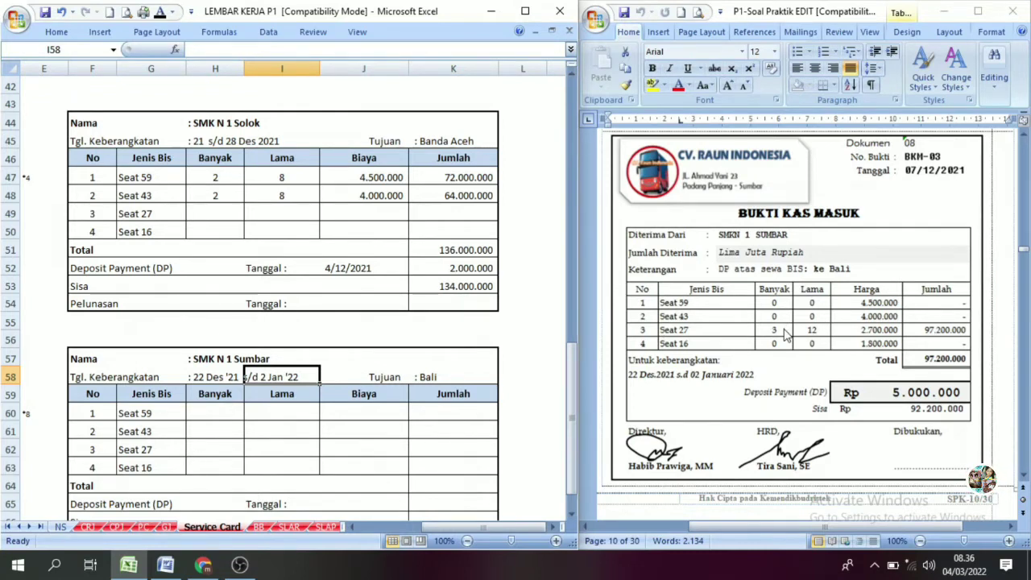
Step: Reveal the Seat 27 row values on the SMK N 1 Sumbar card using black font: Banyak 3, Lama 12 and Biaya 2.700.000
left_click(230, 451)
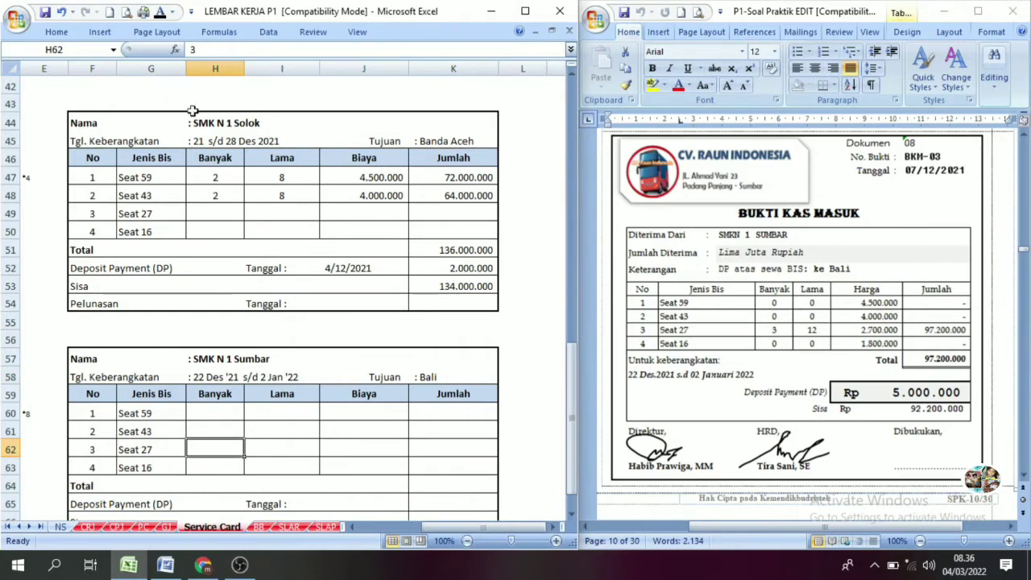
left_click(274, 443)
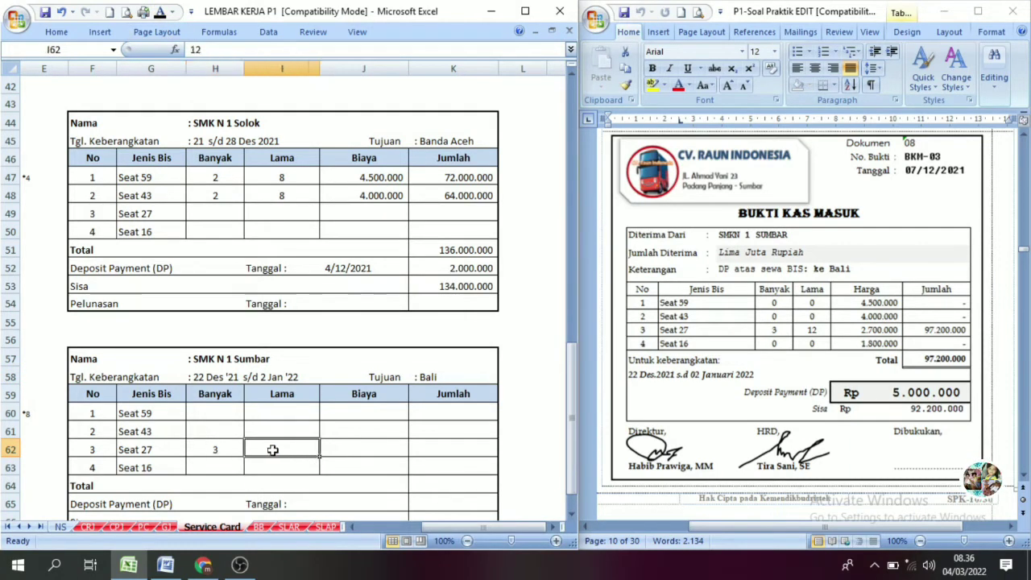
type("12")
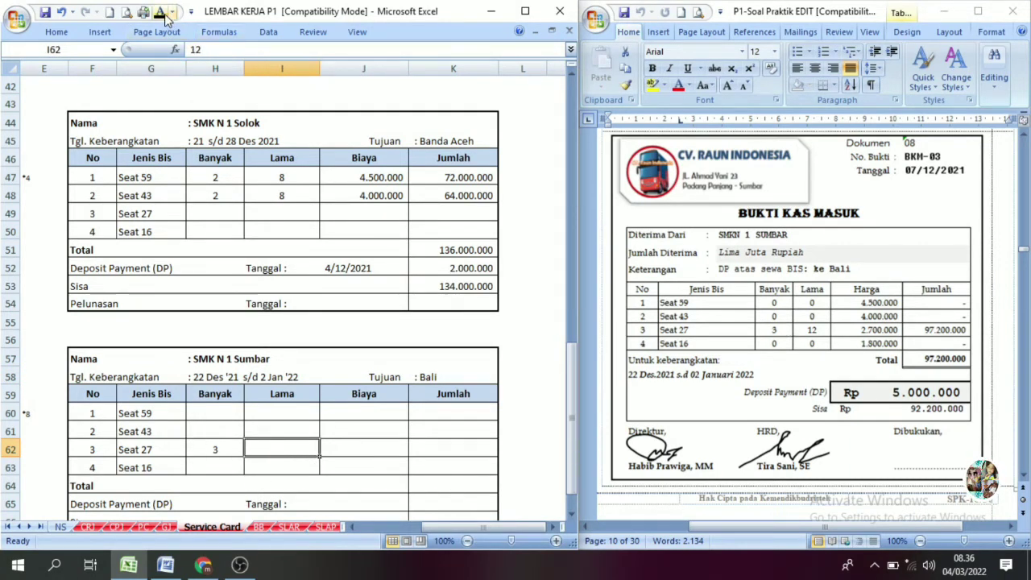
left_click(152, 49)
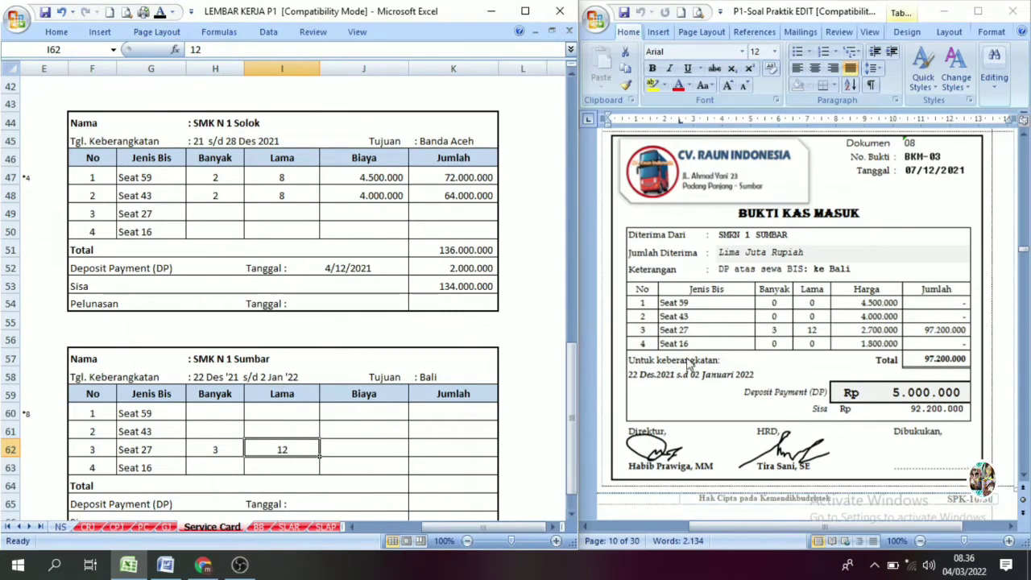
left_click(364, 450)
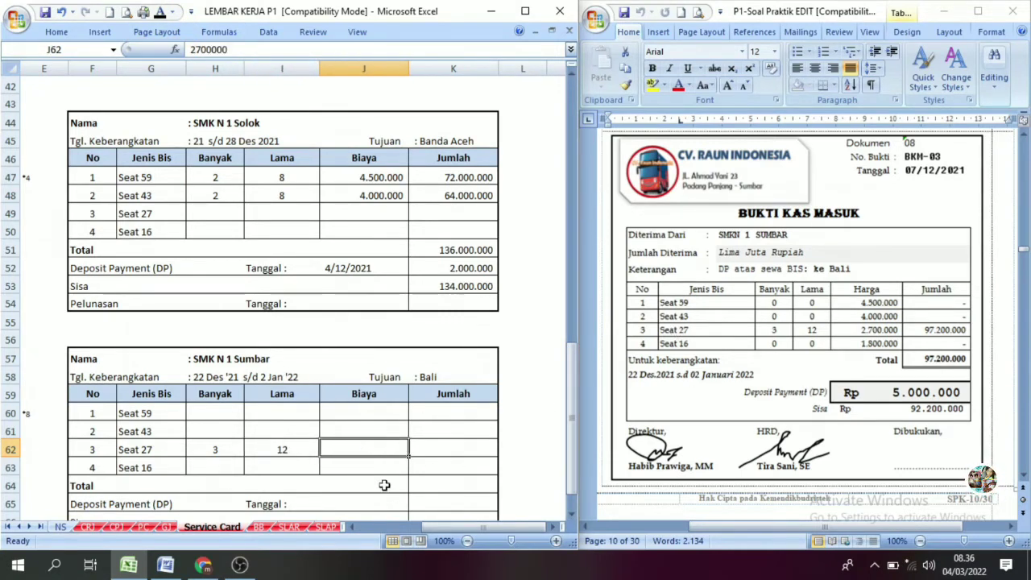
left_click(152, 49)
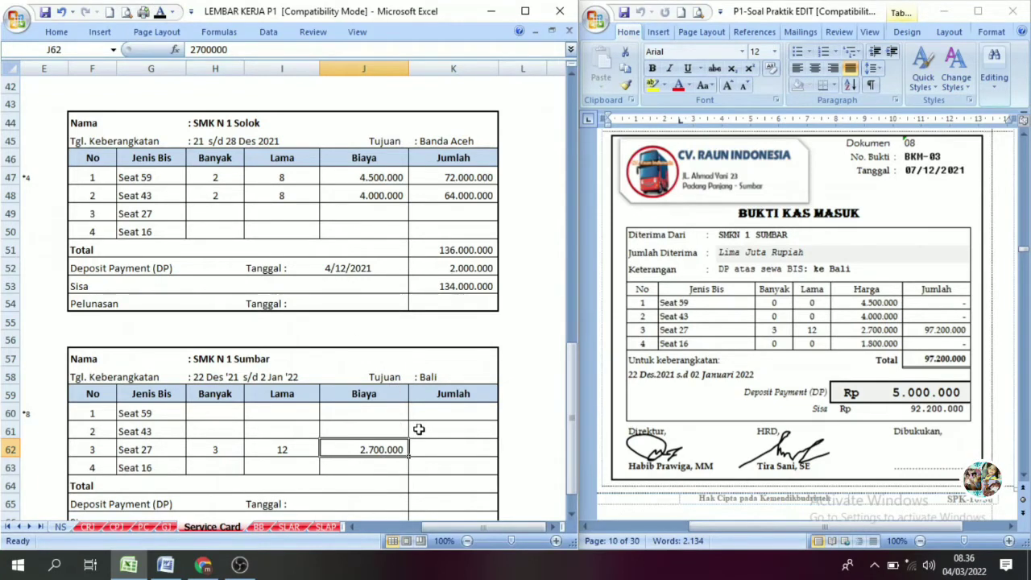
Step: On the SMK N 1 Sumbar card, reveal the 97.200.000 Seat 27 Jumlah and Total, plus the 5.000.000 Deposit Payment, using black font
left_click_drag(431, 449, 436, 496)
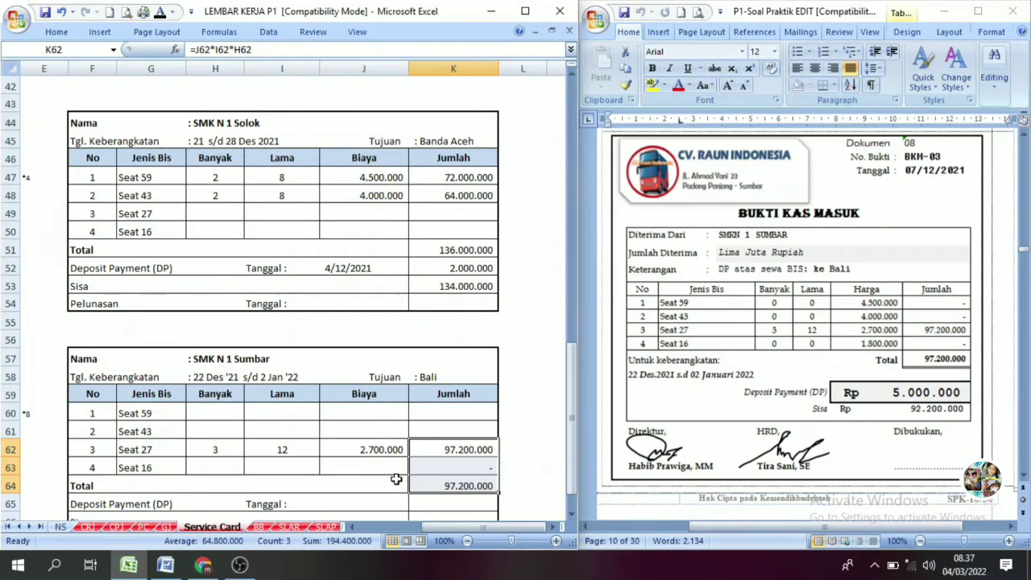
left_click(1023, 476)
left_click(1023, 476)
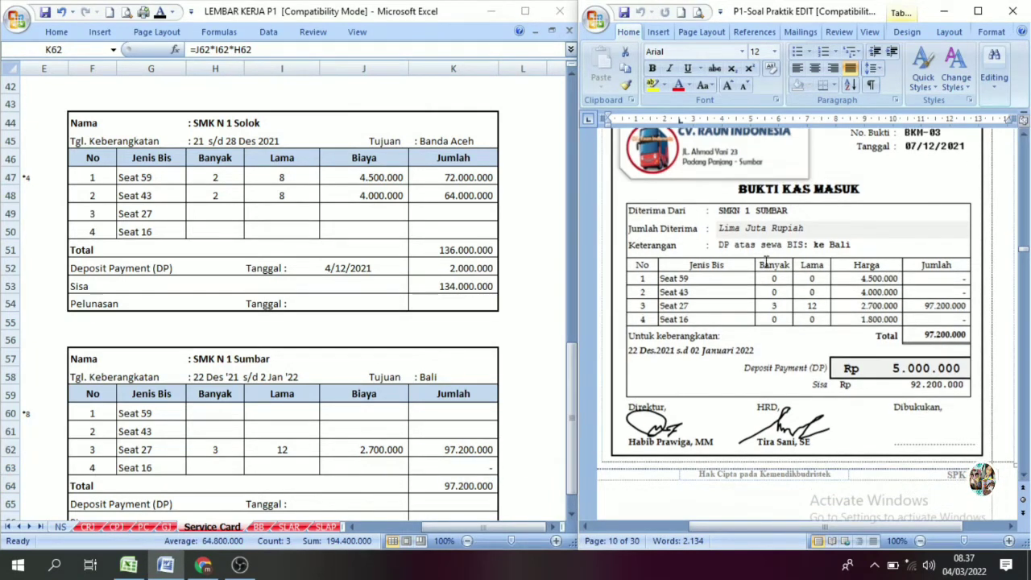
left_click(1023, 476)
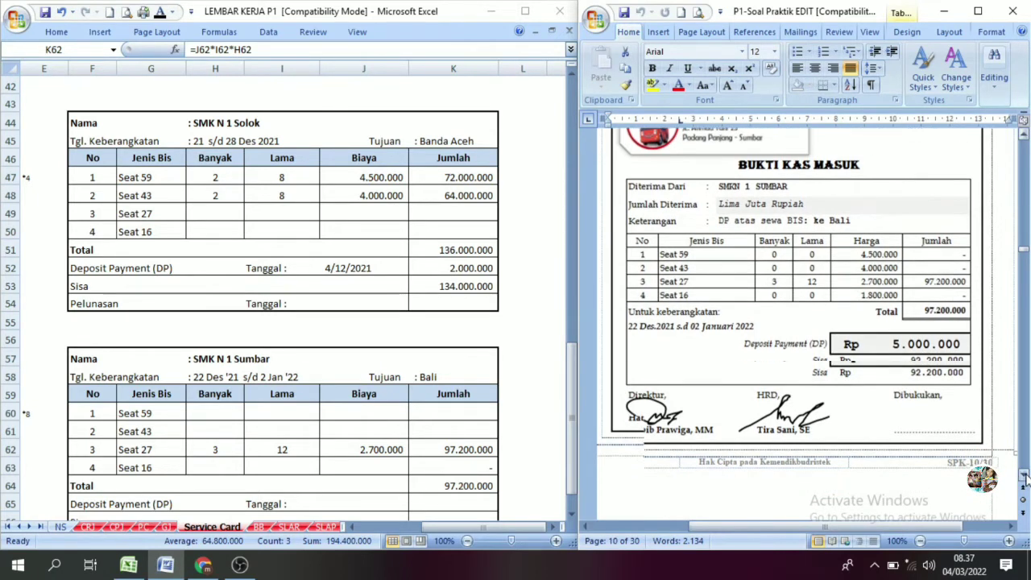
left_click(1023, 477)
left_click(442, 509)
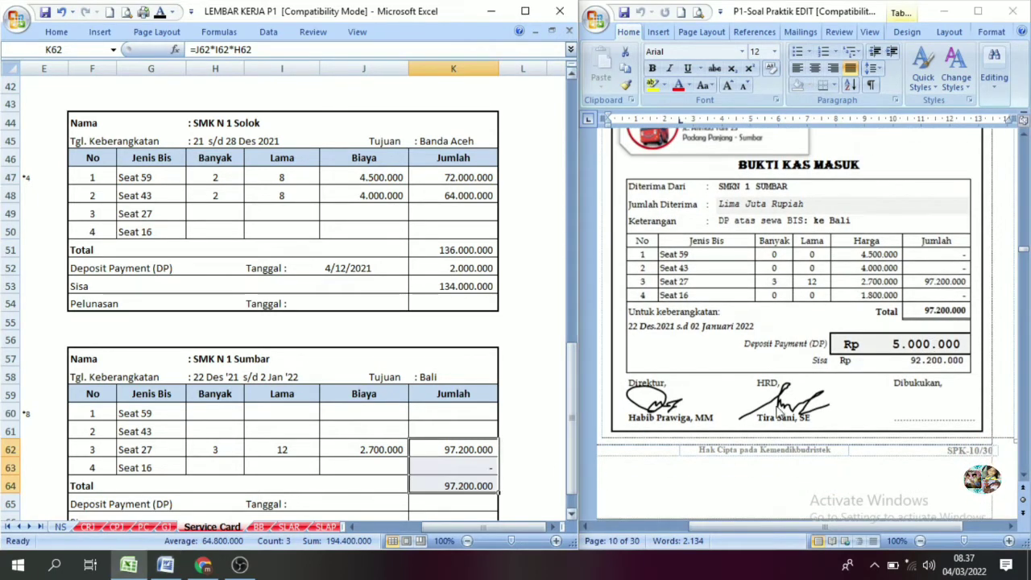
left_click(442, 506)
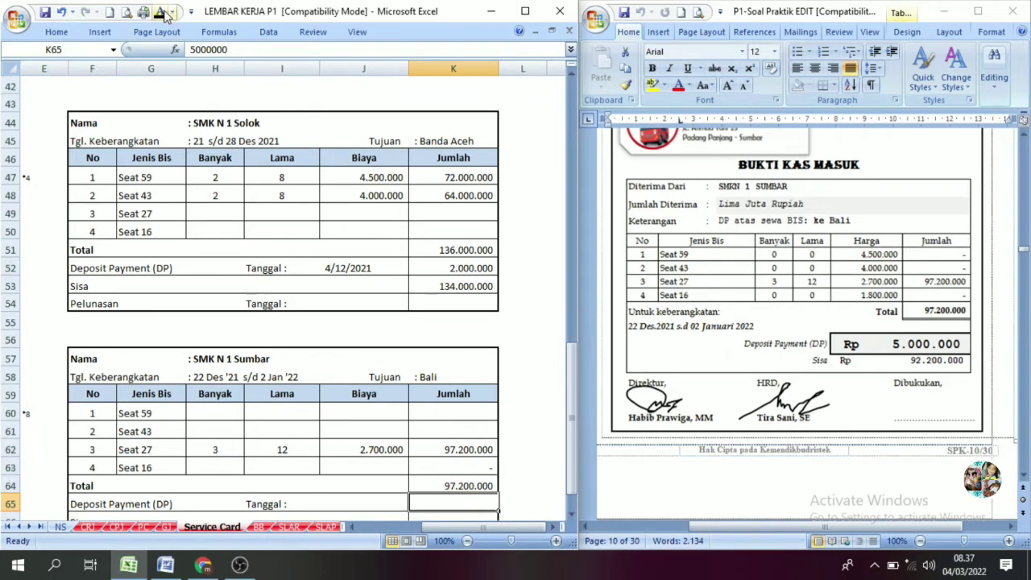
left_click(160, 50)
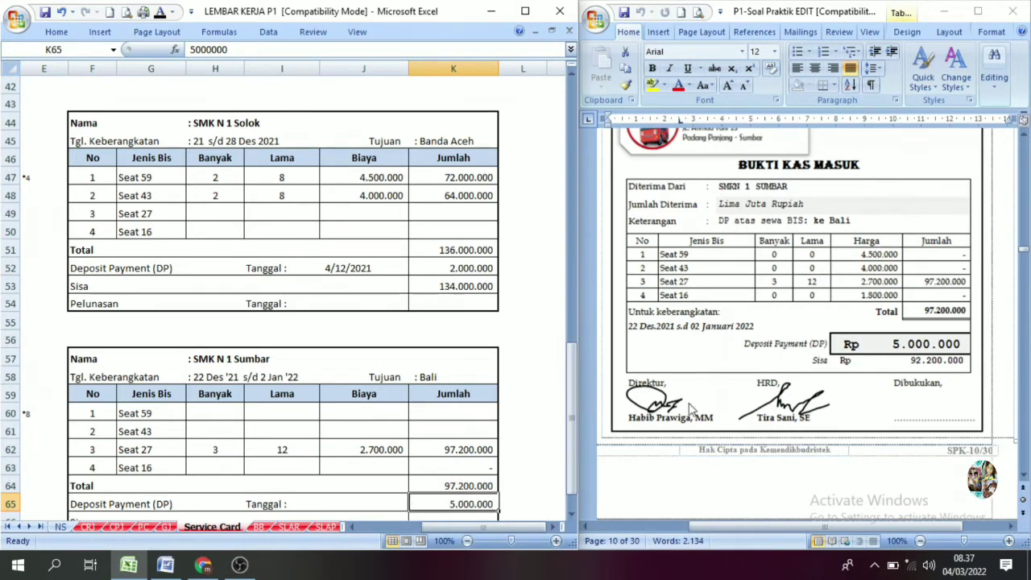
Step: Reveal the Deposit Payment date 7/12/2021 on the SMK N 1 Sumbar card by applying the black font colour
left_click(1024, 135)
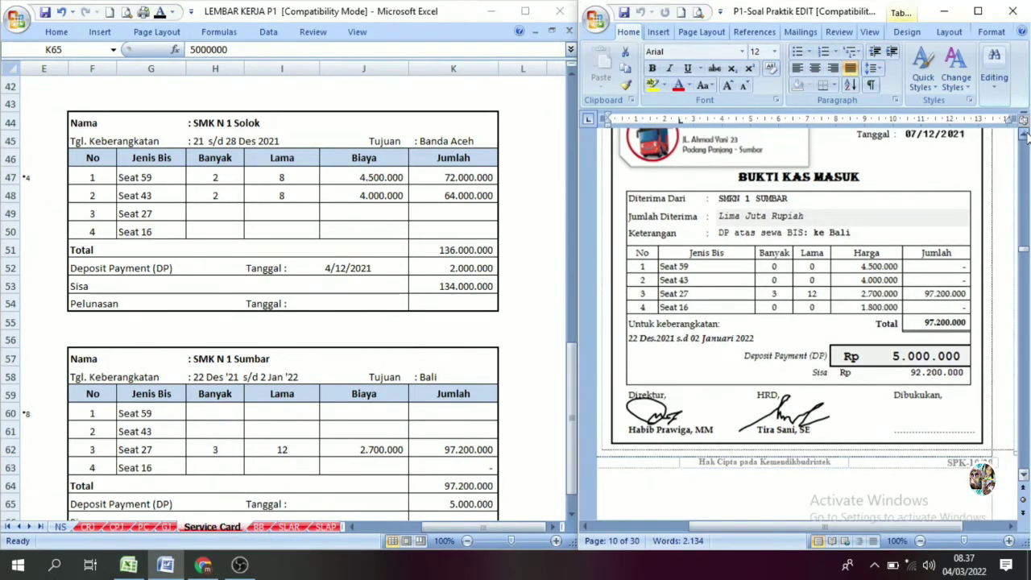
left_click(1024, 477)
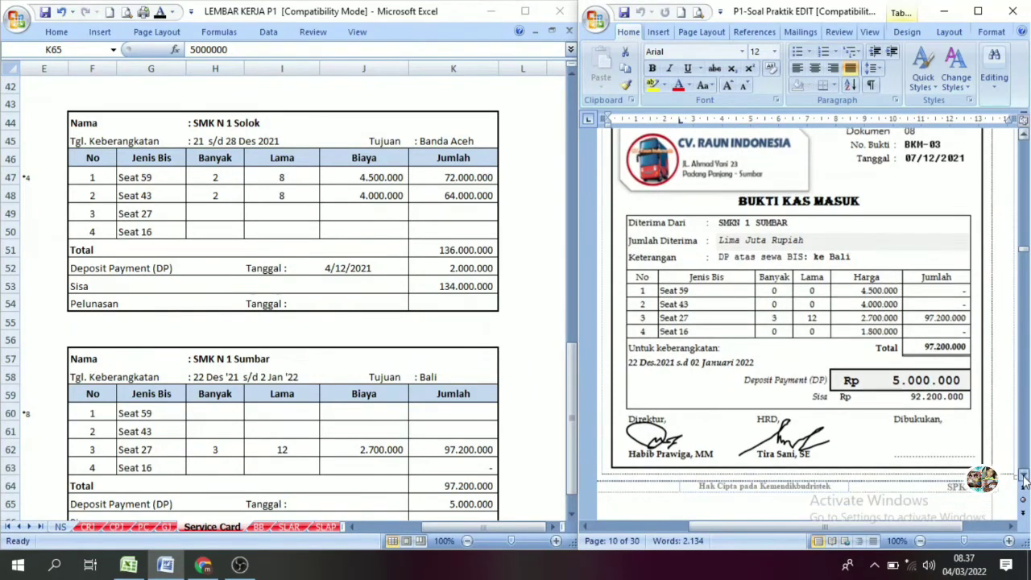
left_click(1024, 477)
left_click(344, 505)
double_click(460, 504)
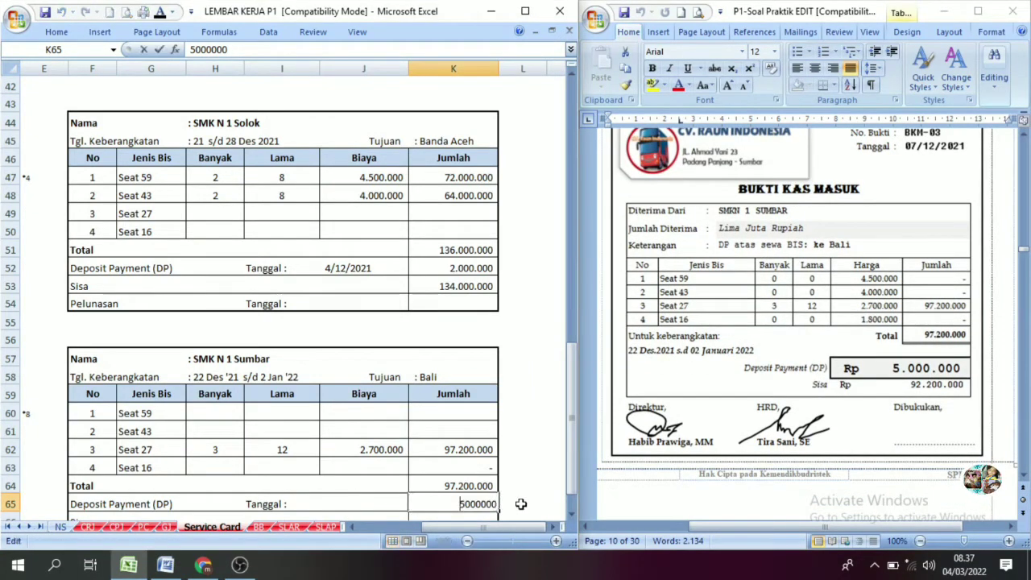
scroll(571, 515, "down", 1)
left_click(403, 456)
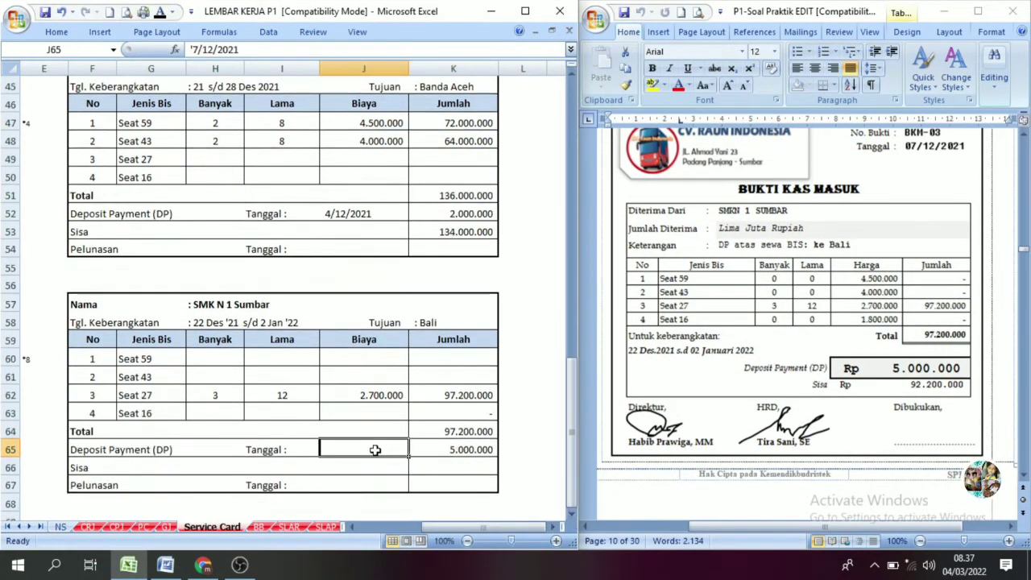
left_click(163, 15)
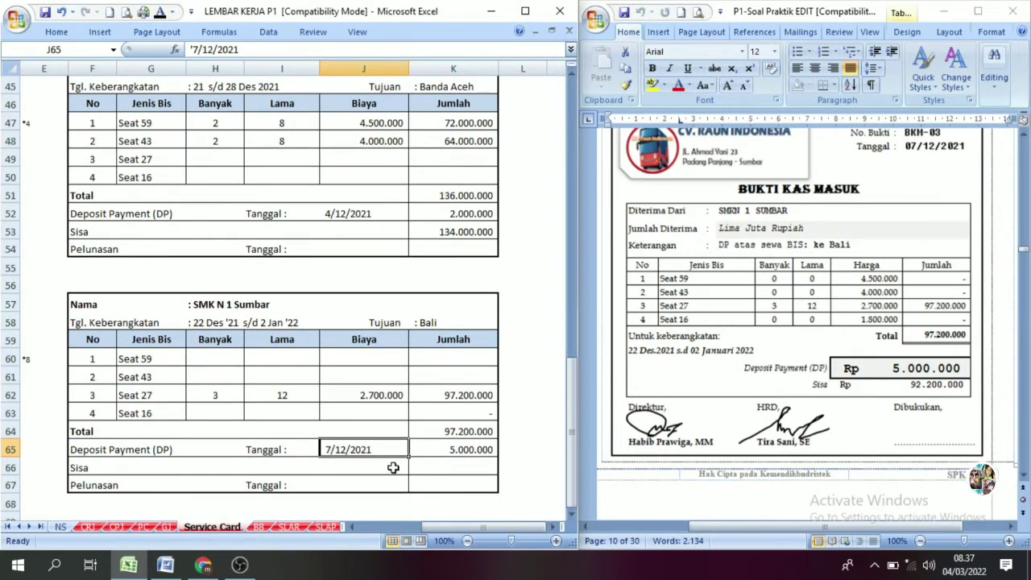
Step: Reveal the Sisa amount of 92.200.000 on the SMK N 1 Sumbar card using black font, and review the card's amounts
left_click(463, 464)
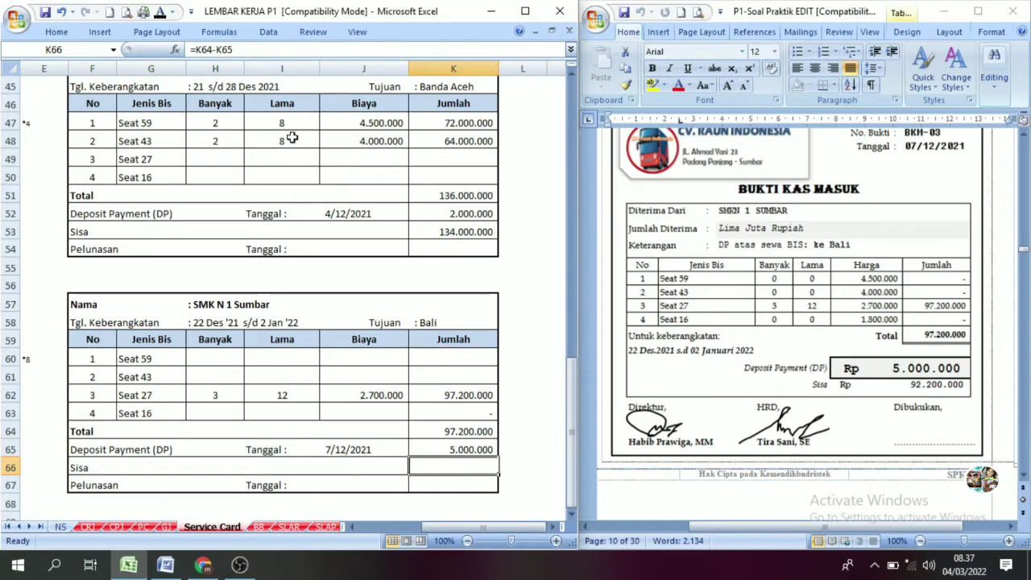
left_click(160, 12)
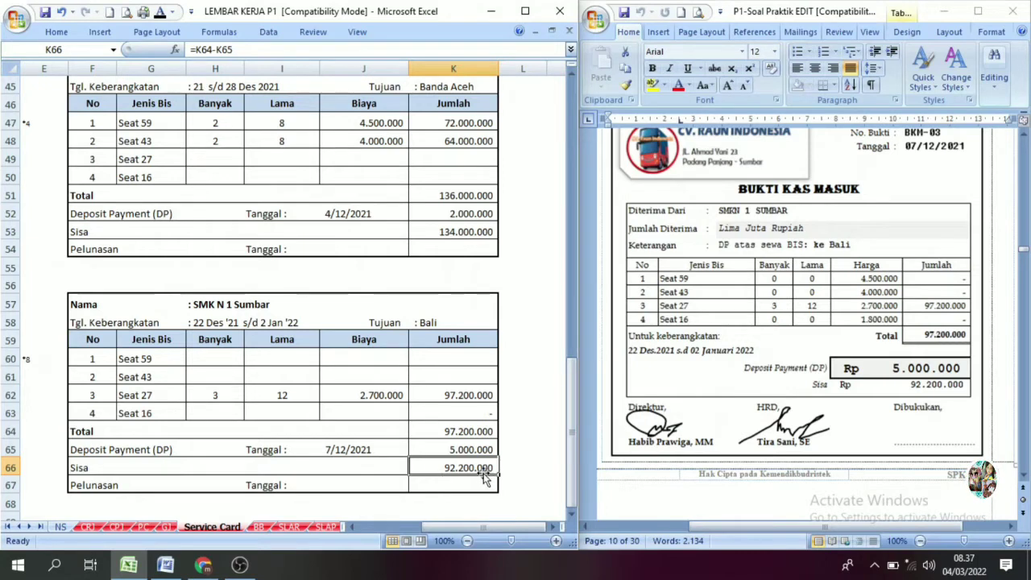
left_click(363, 469)
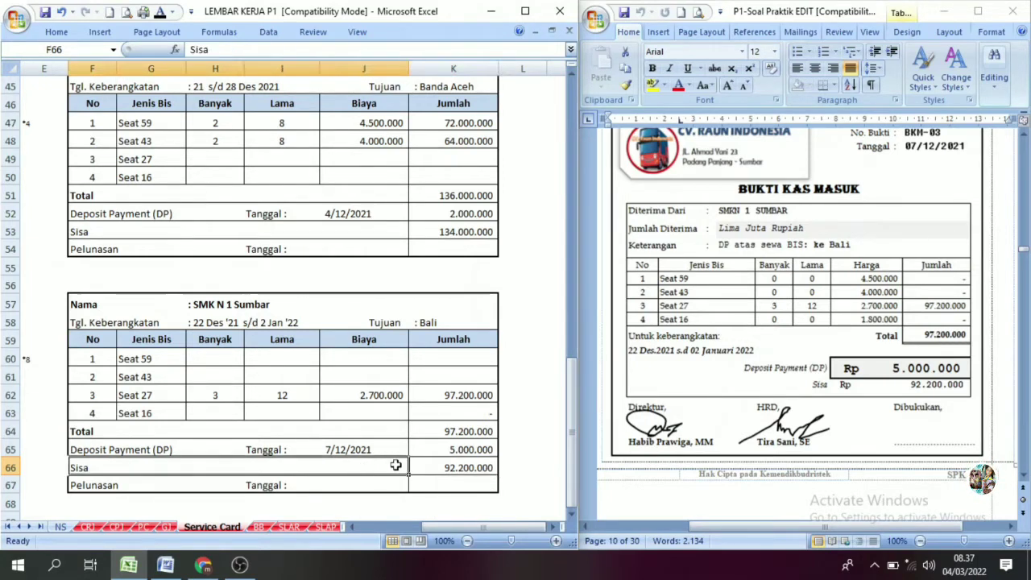
left_click(466, 467)
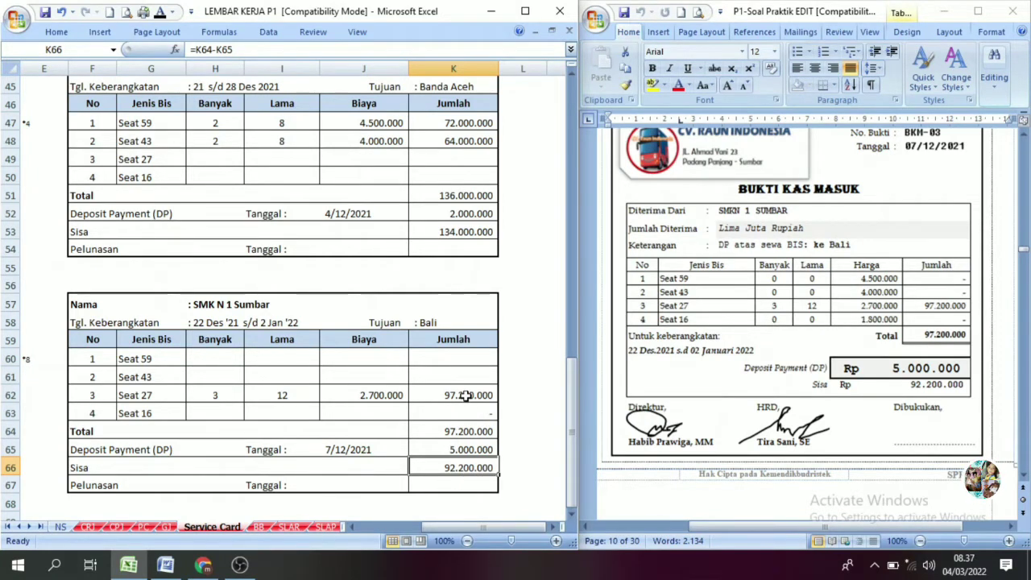
left_click_drag(467, 395, 460, 464)
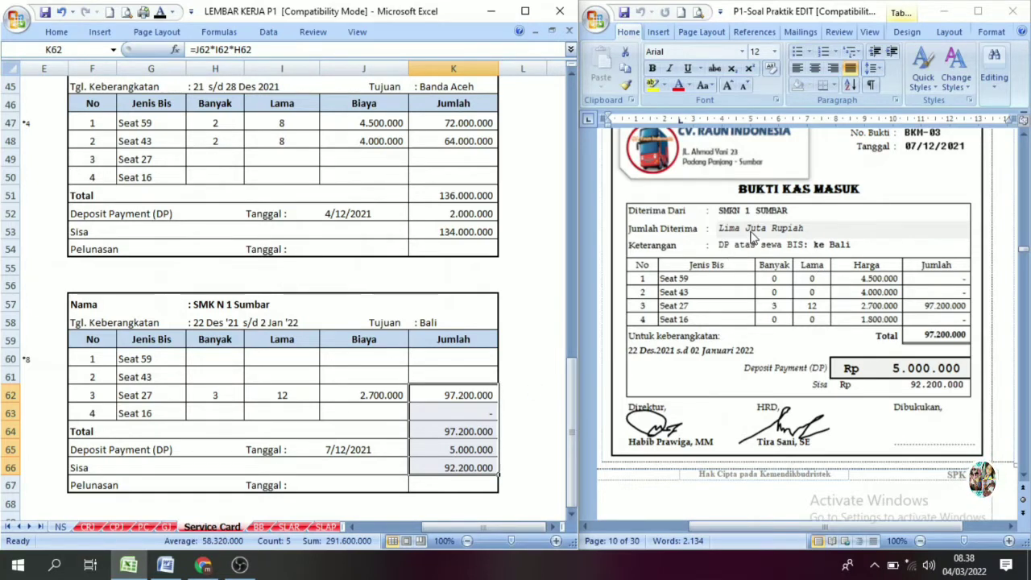
left_click(431, 350)
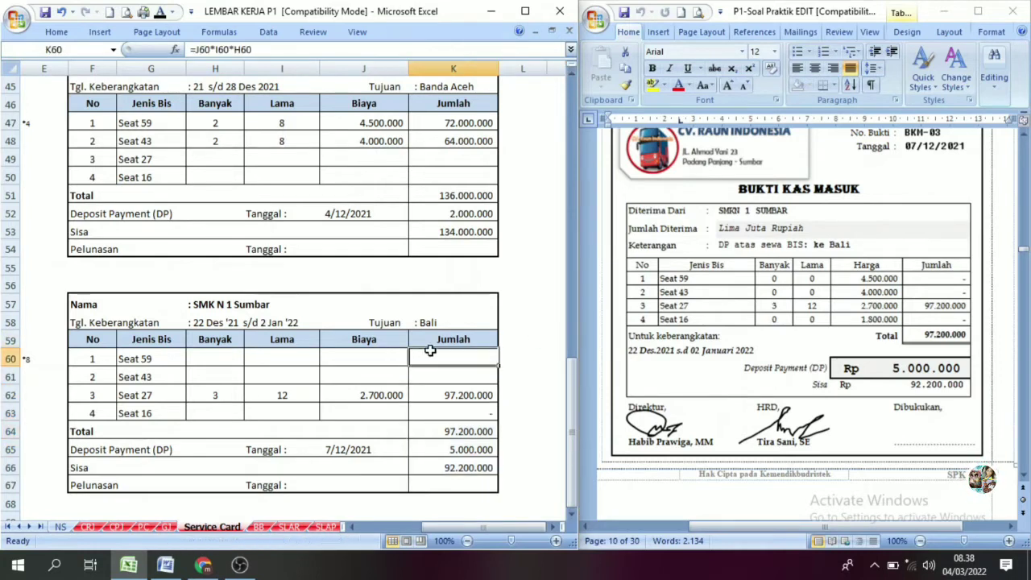
Step: Bring up voucher BKM-04 in the Word document and reveal its date 8 and evidence number in Cash Receipt Journal row 13 using black font
left_click(1024, 475)
left_click(1024, 476)
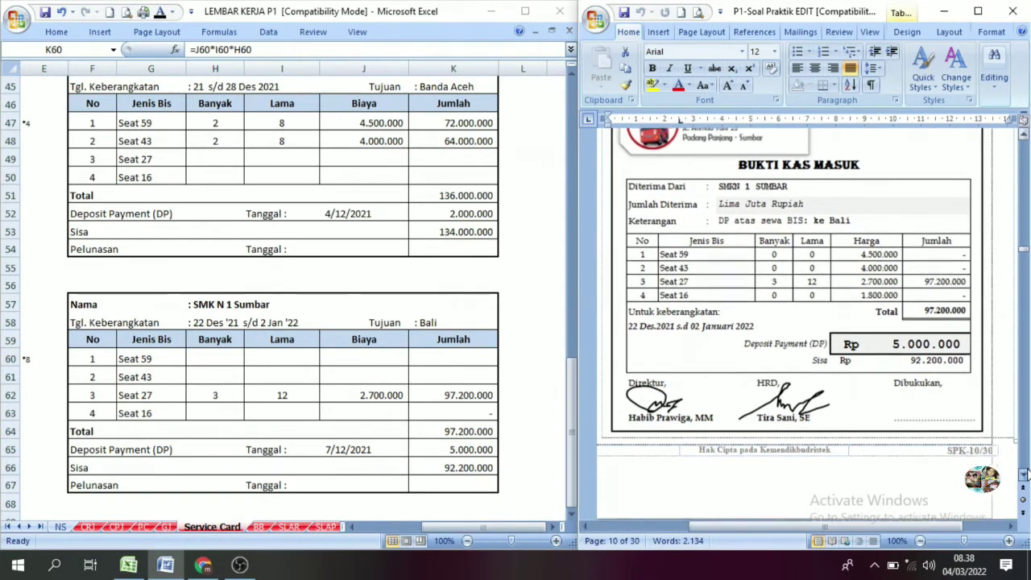
left_click_drag(1024, 475, 1024, 475)
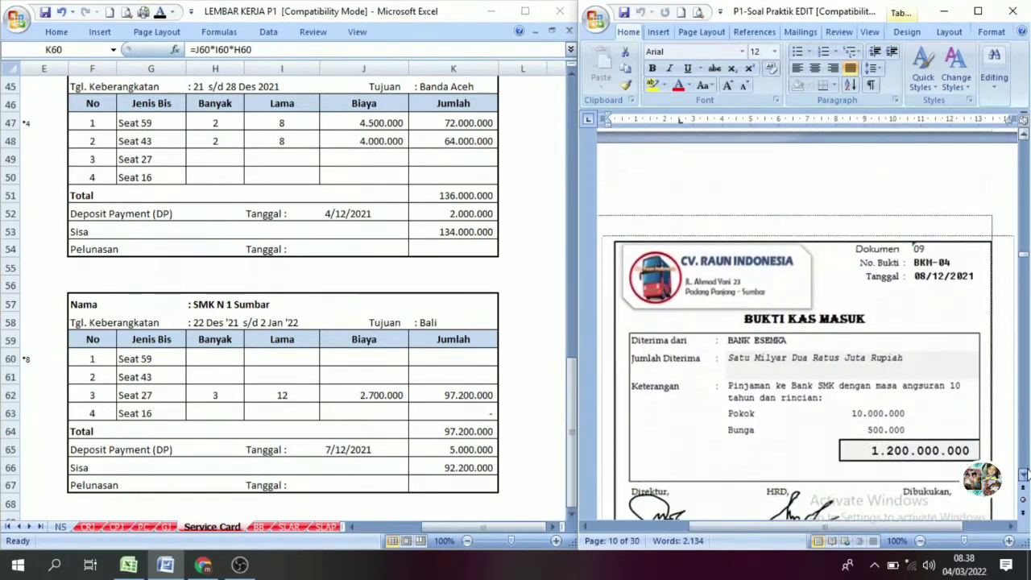
left_click(1024, 476)
left_click(1024, 475)
left_click(1024, 475)
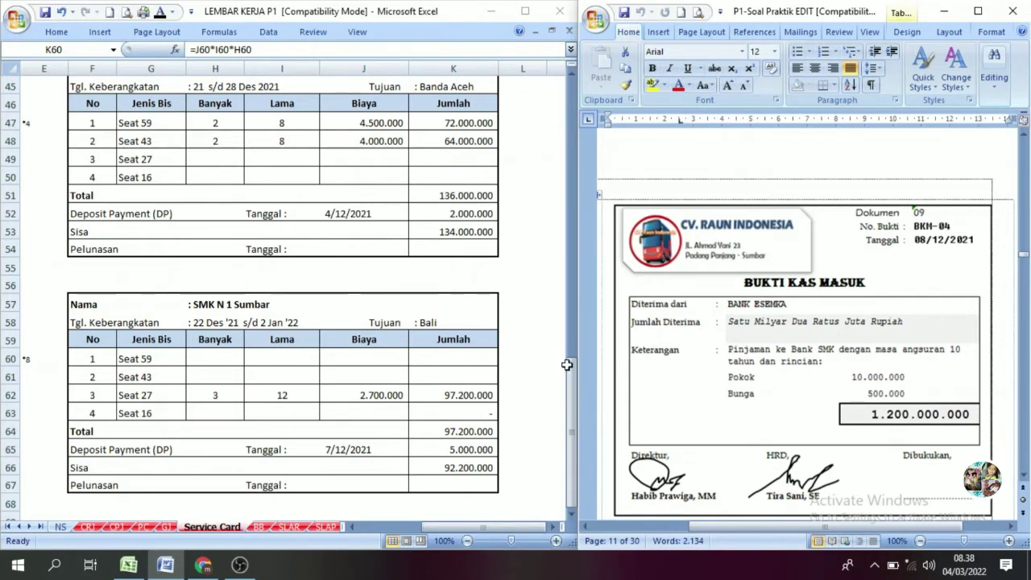
left_click(88, 527)
left_click_drag(84, 322, 137, 327)
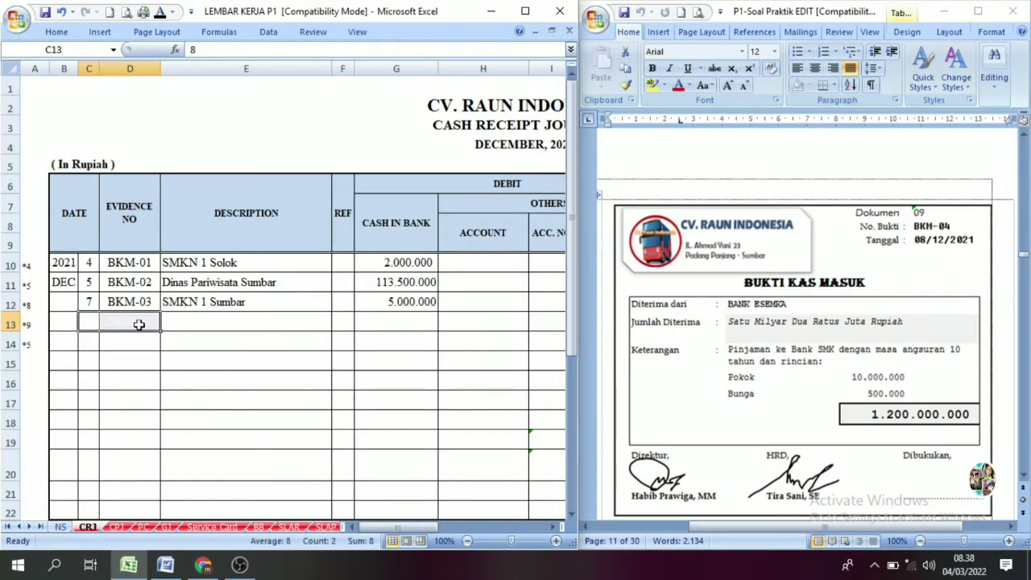
left_click(163, 13)
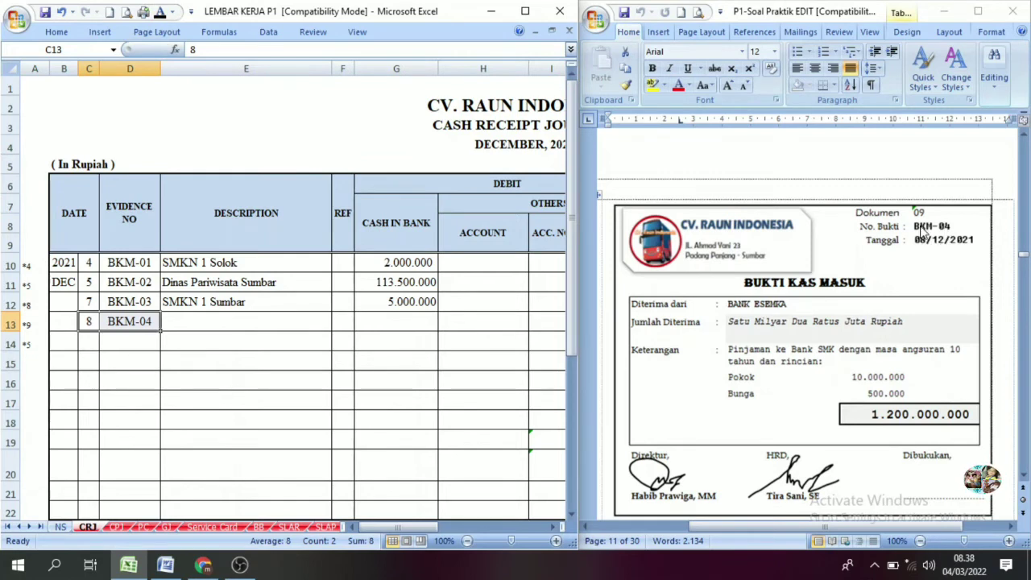
Step: Reveal BKM-04's description Bank ESEMKA and its 1.200.000.000 Cash in Bank debit in row 13 using black font
left_click(179, 320)
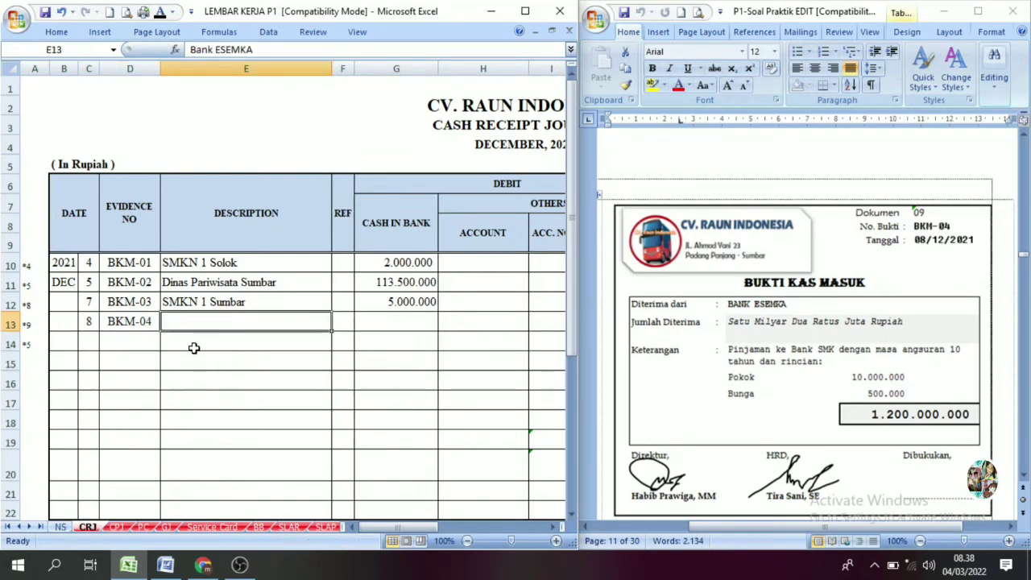
left_click(161, 12)
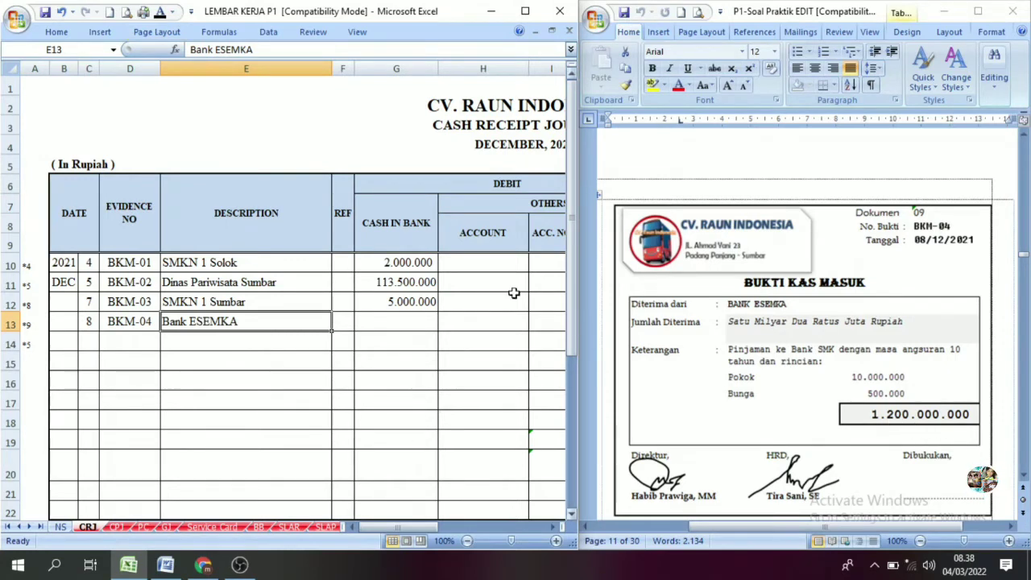
left_click(395, 321)
type("1200000000")
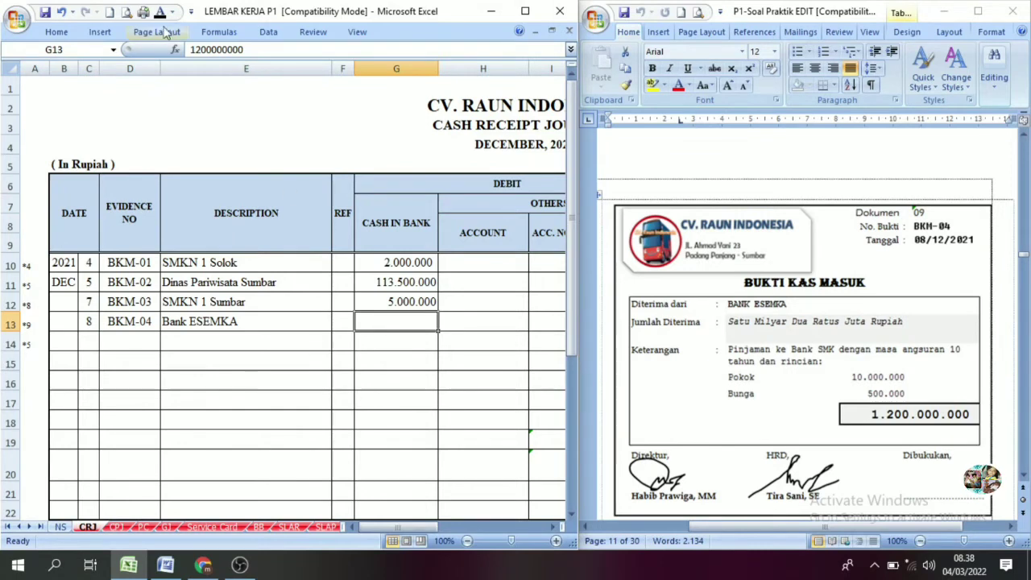
left_click(166, 48)
Step: Under the credit Others columns in row 13, reveal the account Bank Loans and its account code 22101 using black font
left_click(551, 527)
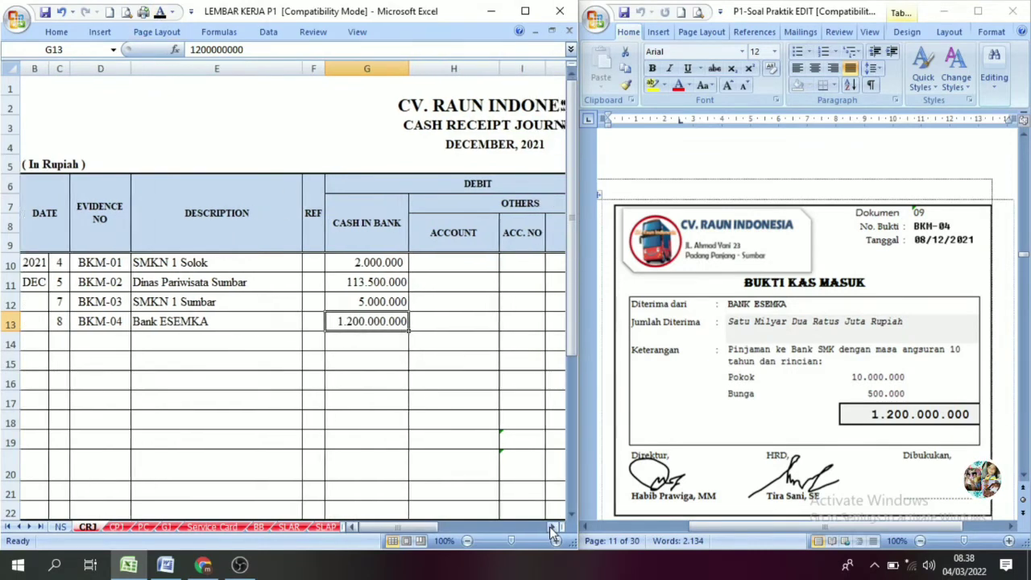
left_click(551, 527)
left_click(551, 527)
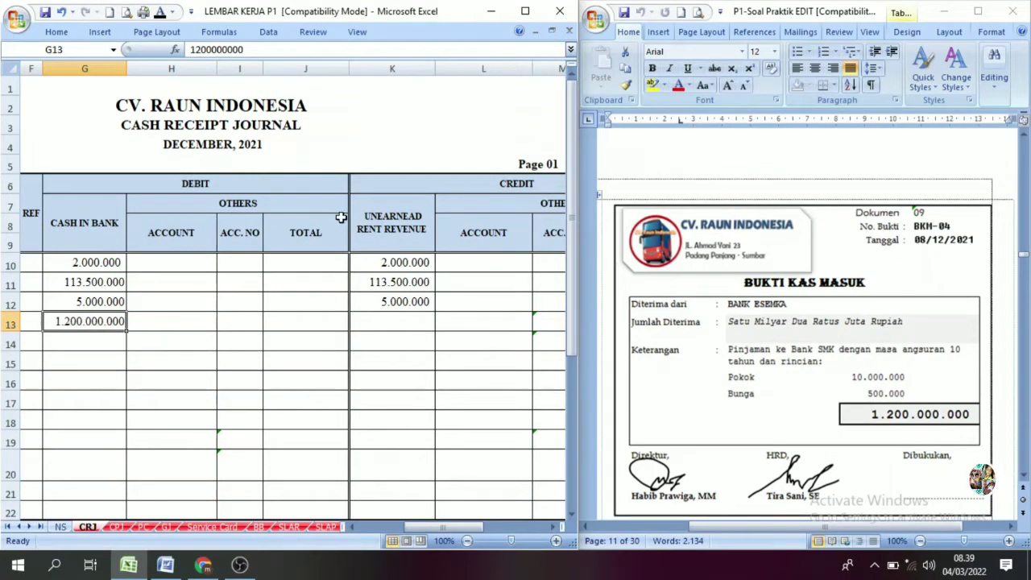
left_click(379, 211)
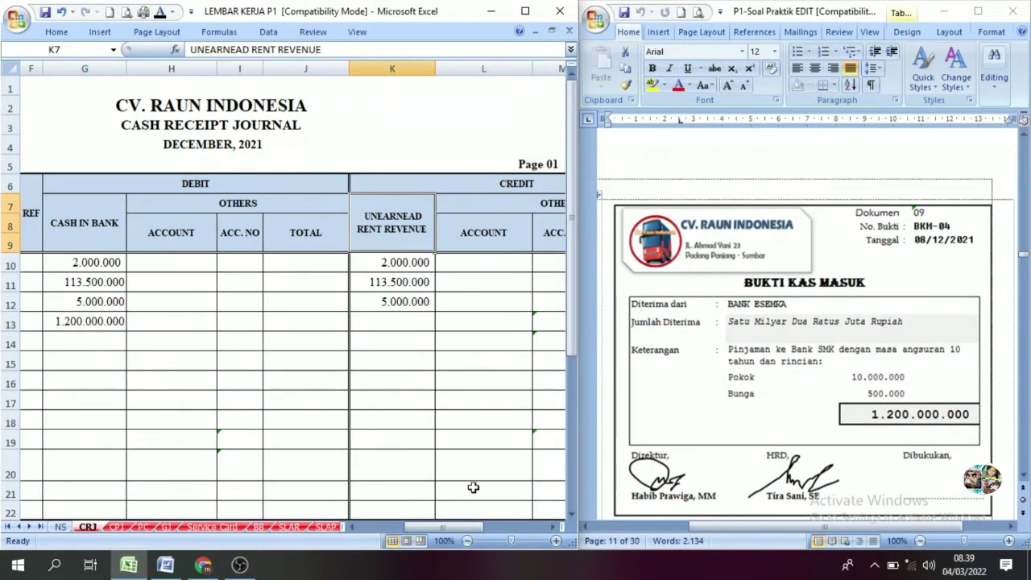
left_click(551, 527)
left_click(551, 527)
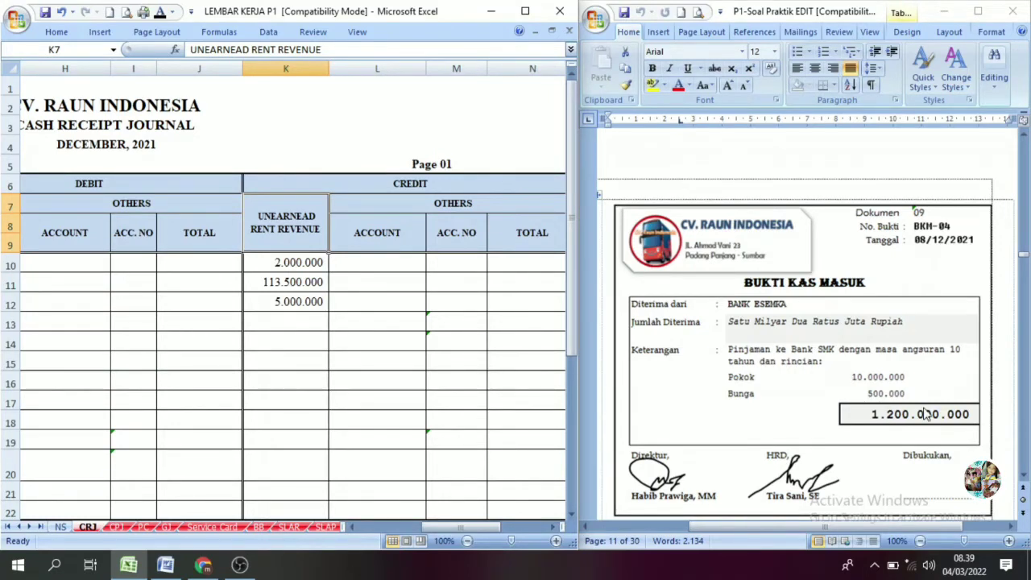
left_click(426, 206)
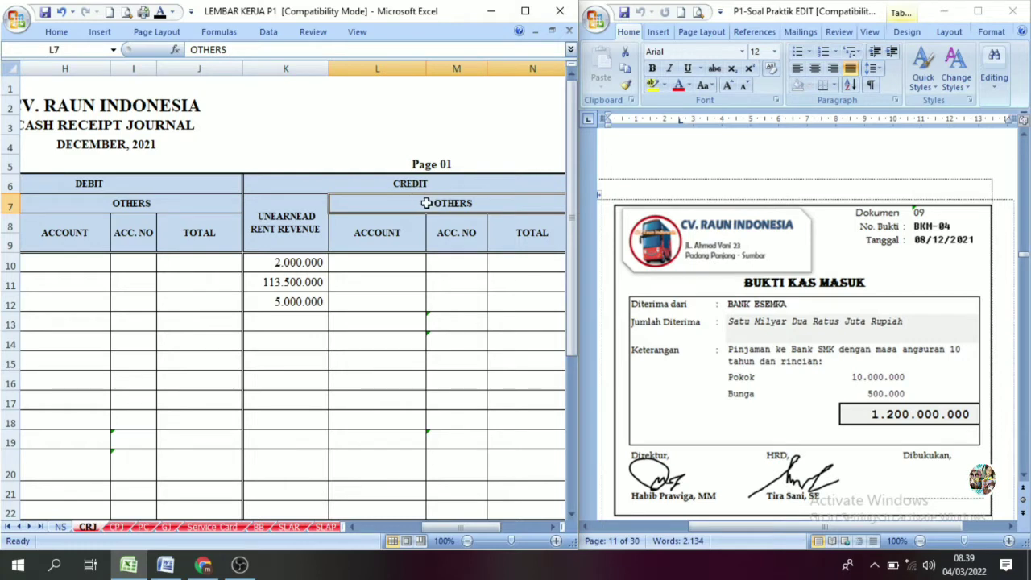
left_click(361, 322)
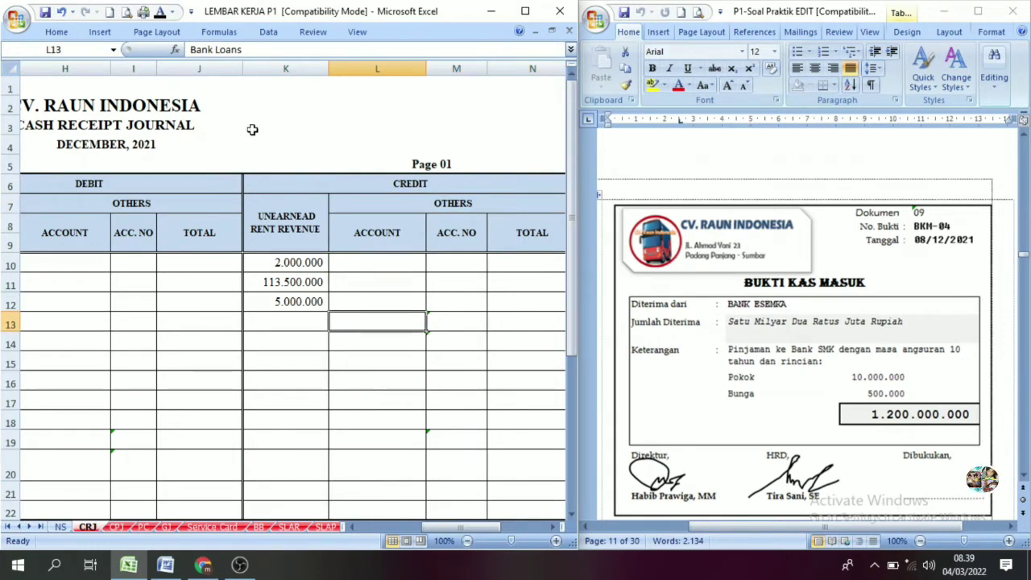
left_click(159, 12)
left_click(467, 318)
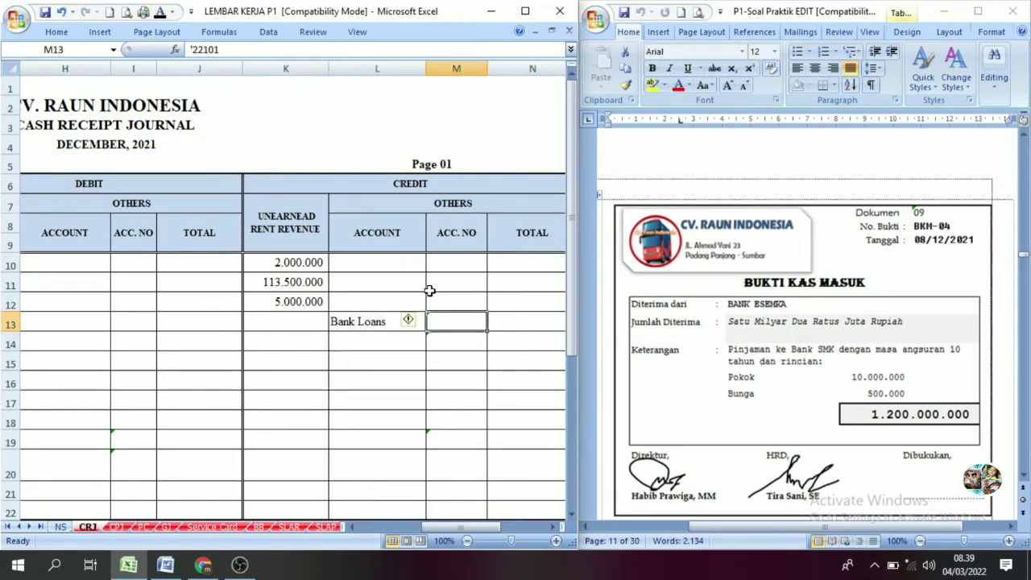
left_click(159, 13)
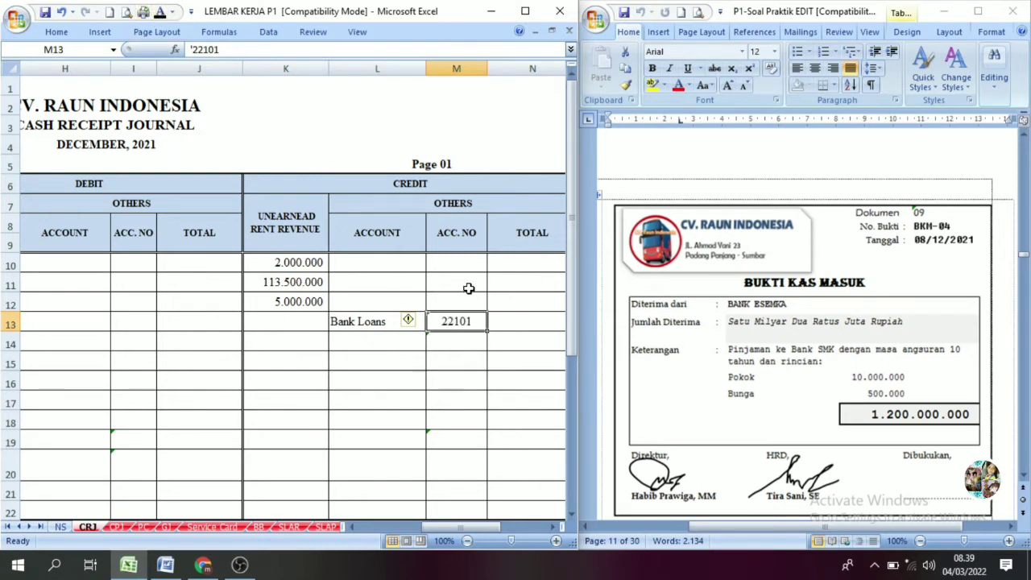
Step: Reveal the 1.200.000.000 total of the Bank Loans credit in row 13 and return to the journal's first columns
left_click(516, 330)
left_click(160, 13)
scroll(214, 111, "right", 3)
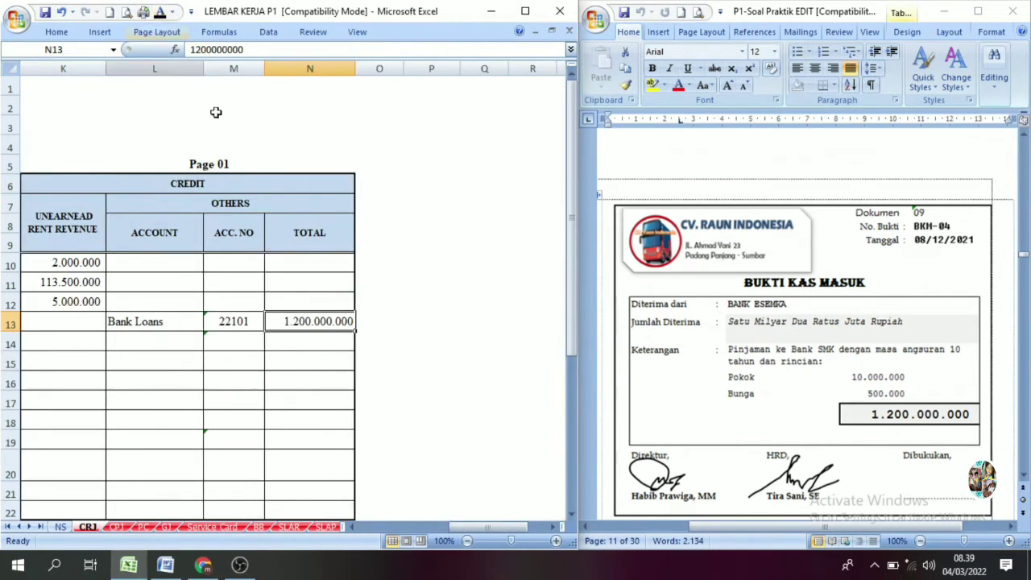
left_click_drag(489, 526, 399, 526)
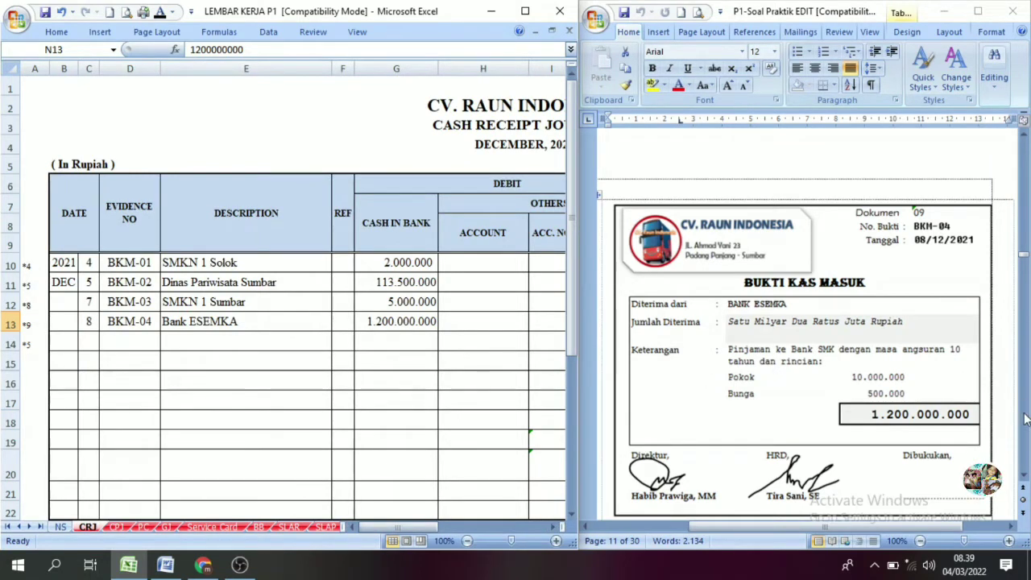
Step: Bring up memo MM-01 in the Word document and the SMA 2 Kota Solok card on the Service Card sheet
scroll(1024, 481, "down", 7)
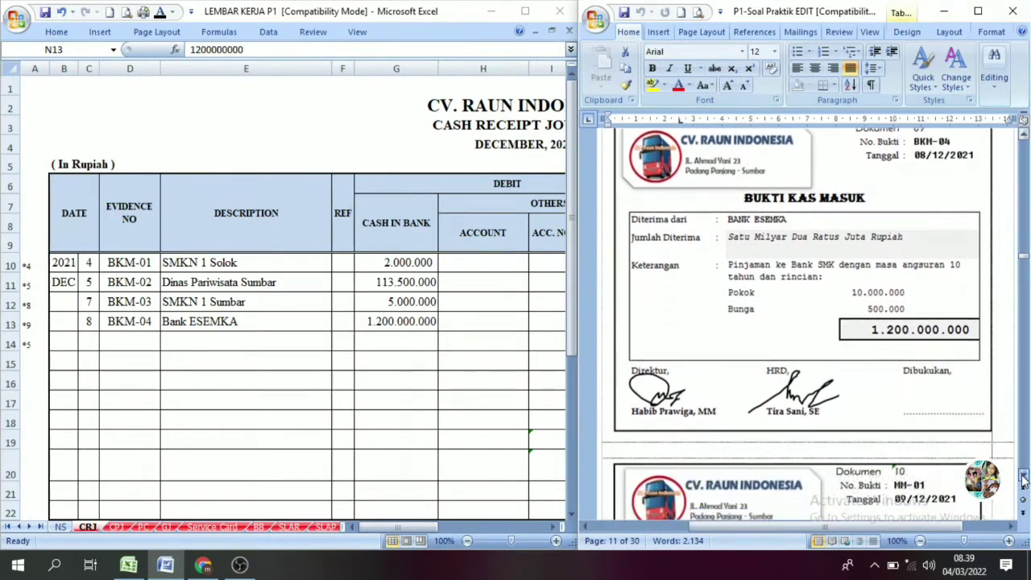
scroll(1023, 481, "down", 3)
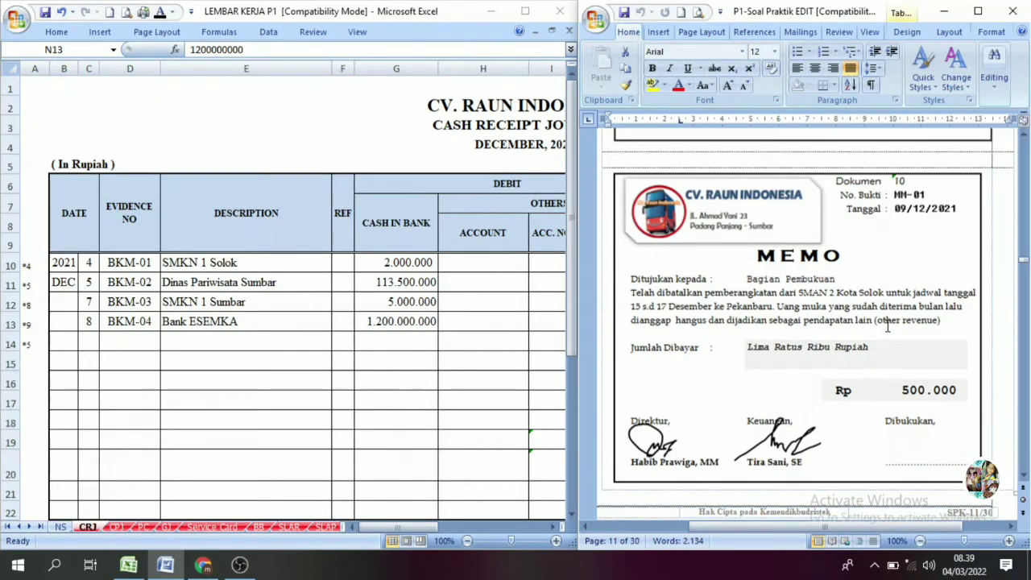
left_click(764, 342)
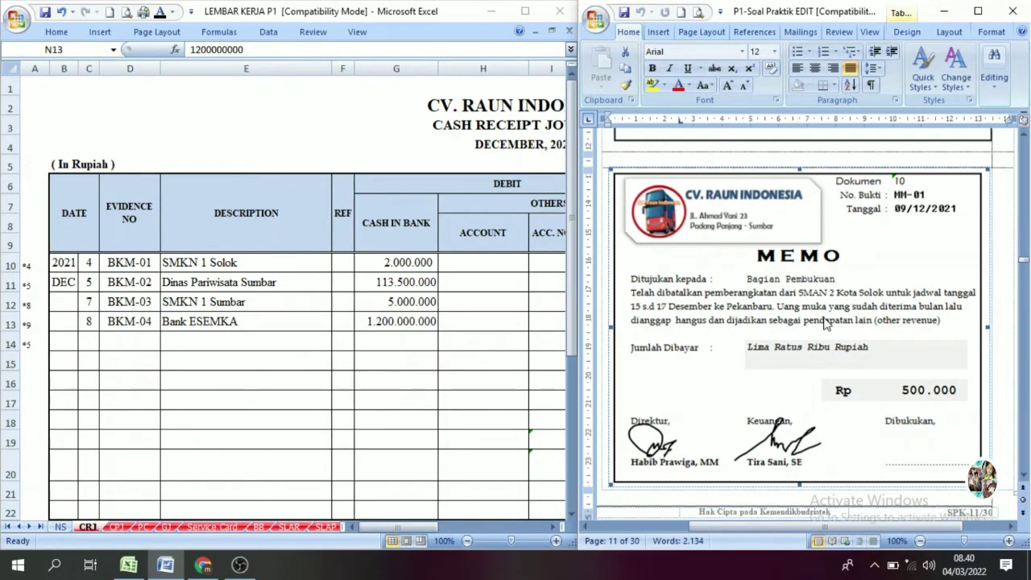
left_click(214, 528)
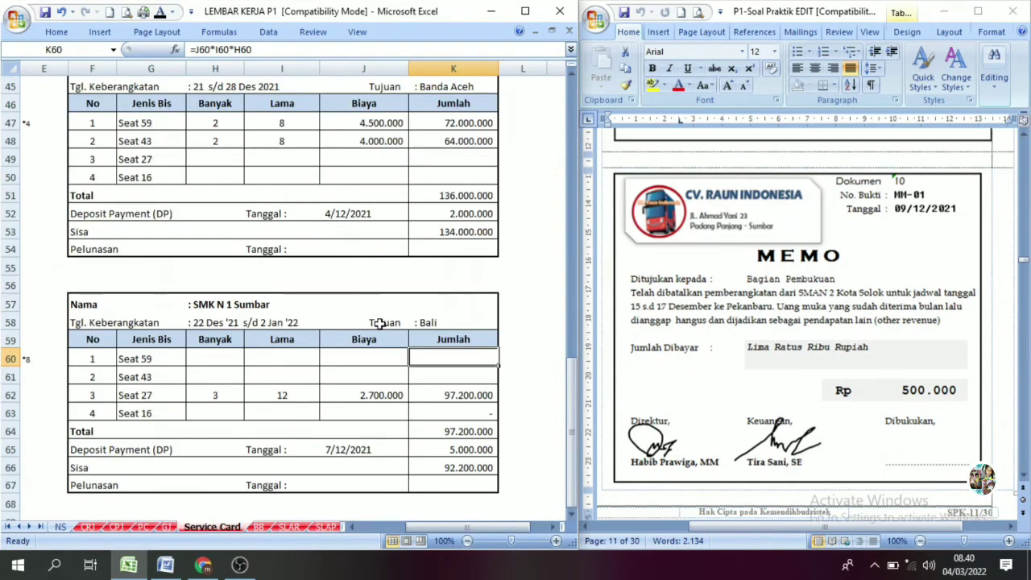
left_click_drag(572, 386, 606, 229)
left_click(311, 410)
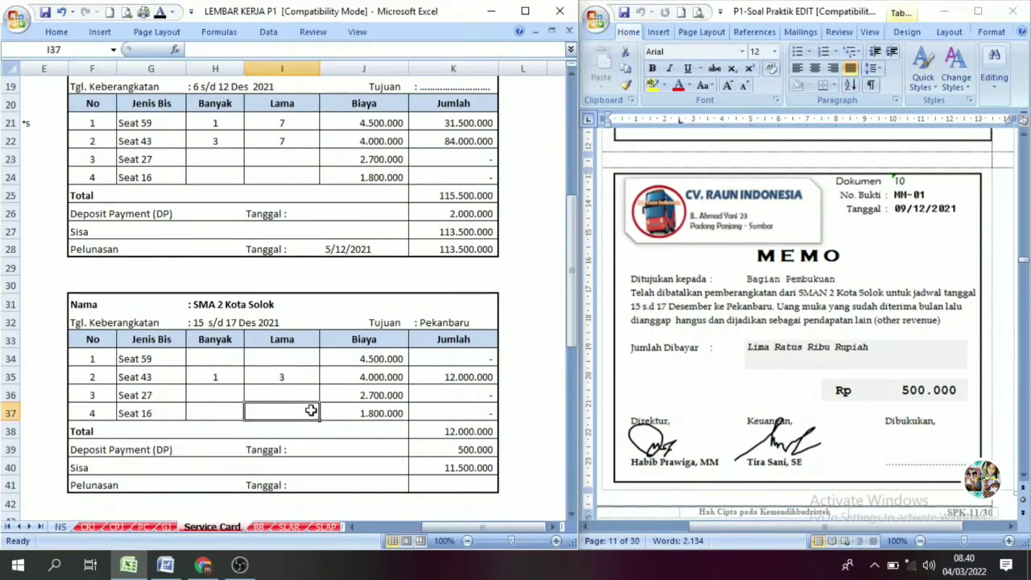
Step: Check the SMA 2 Kota Solok card's booking and deposit, and reveal BATAL in its Pelunasan amount cell using black font
left_click(316, 380)
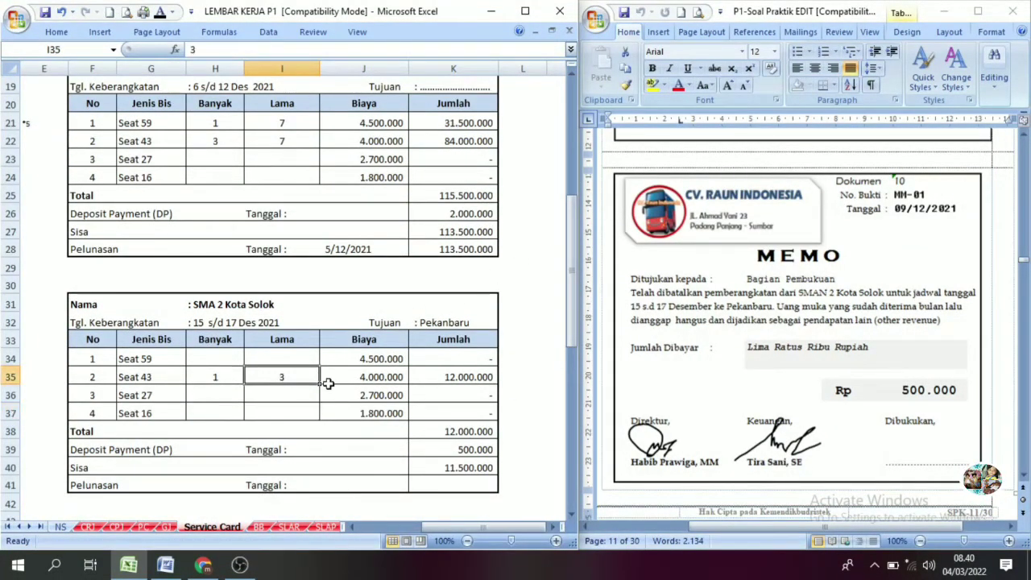
left_click(448, 451)
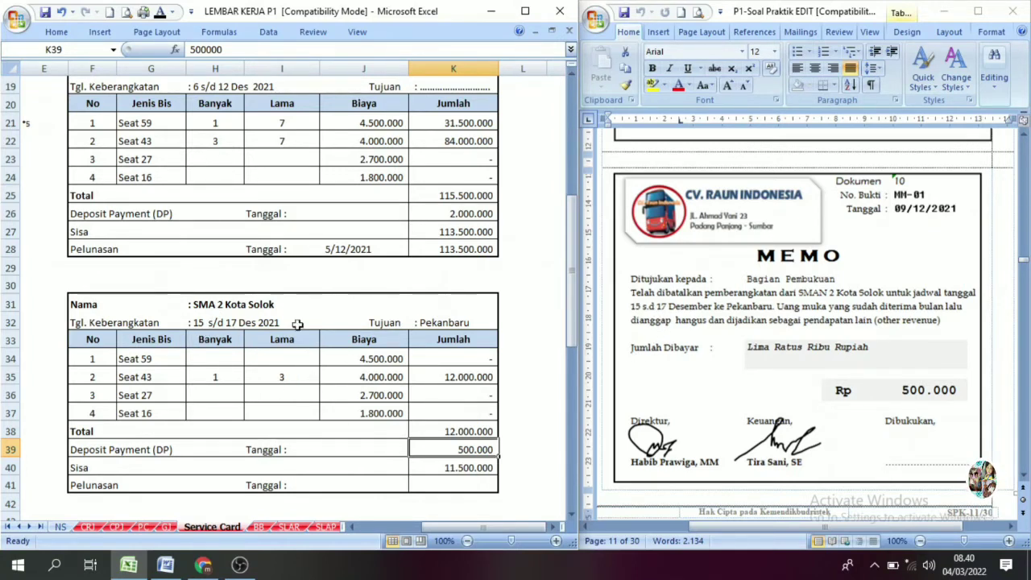
left_click(473, 479)
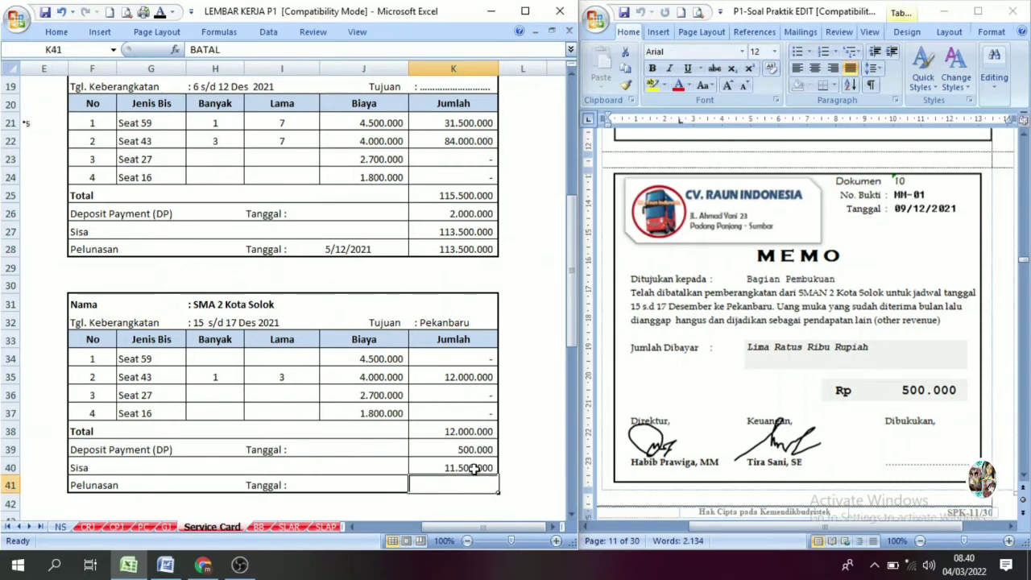
left_click(161, 12)
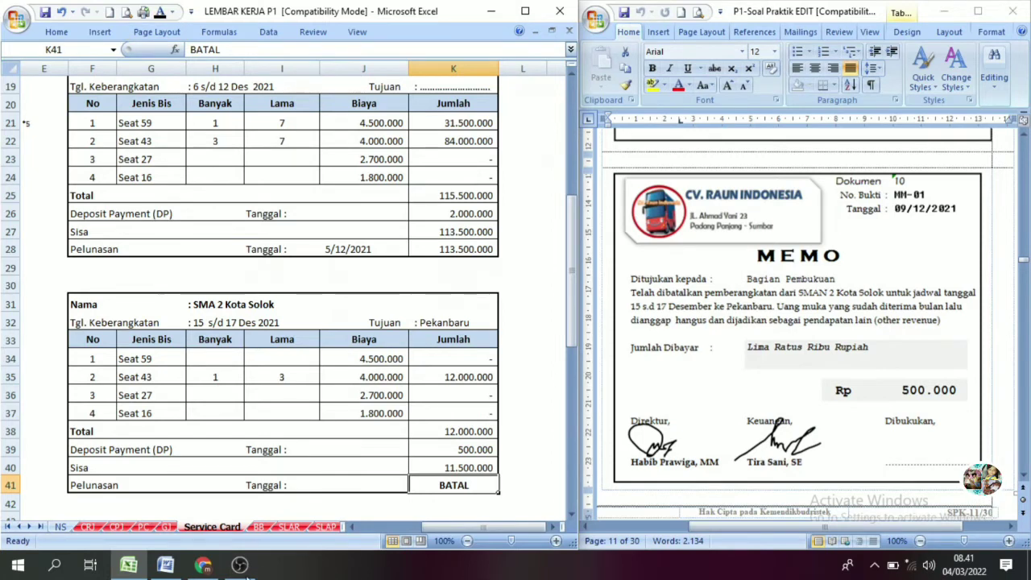
Step: Enter 09/12/21 as text for the Pelunasan date on the SMA 2 Kota Solok card
left_click(386, 486)
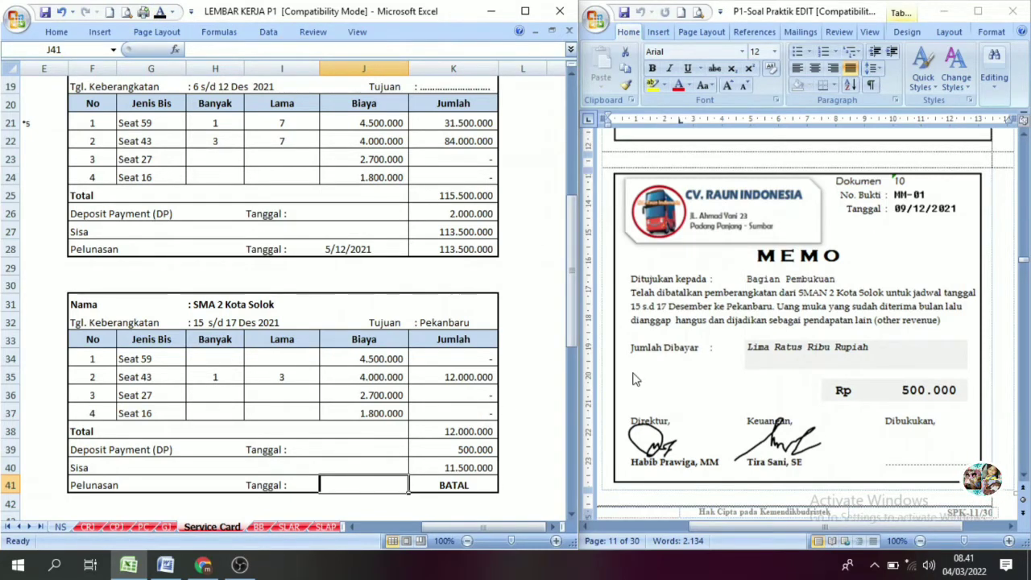
type("'09/12")
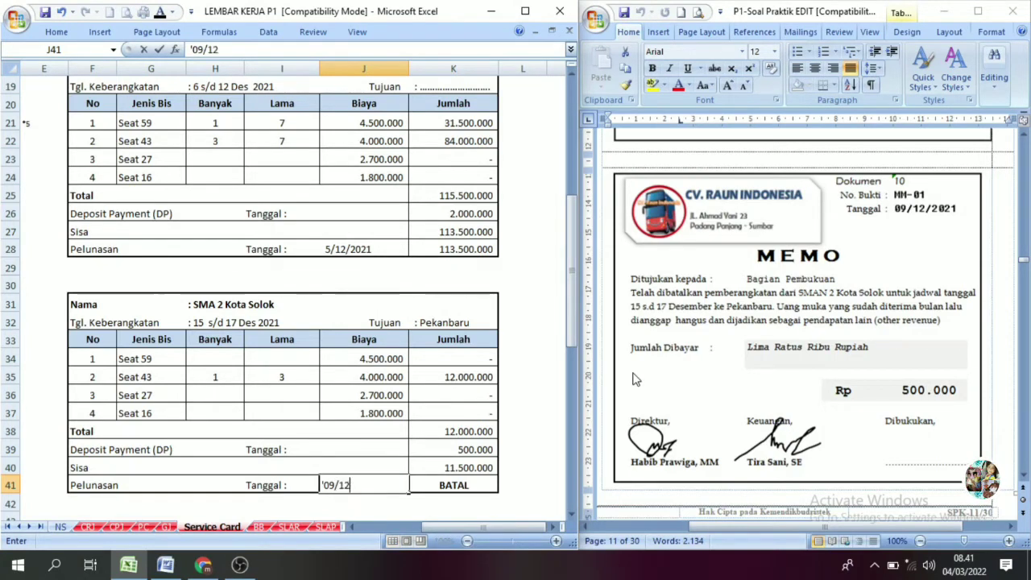
type("/21")
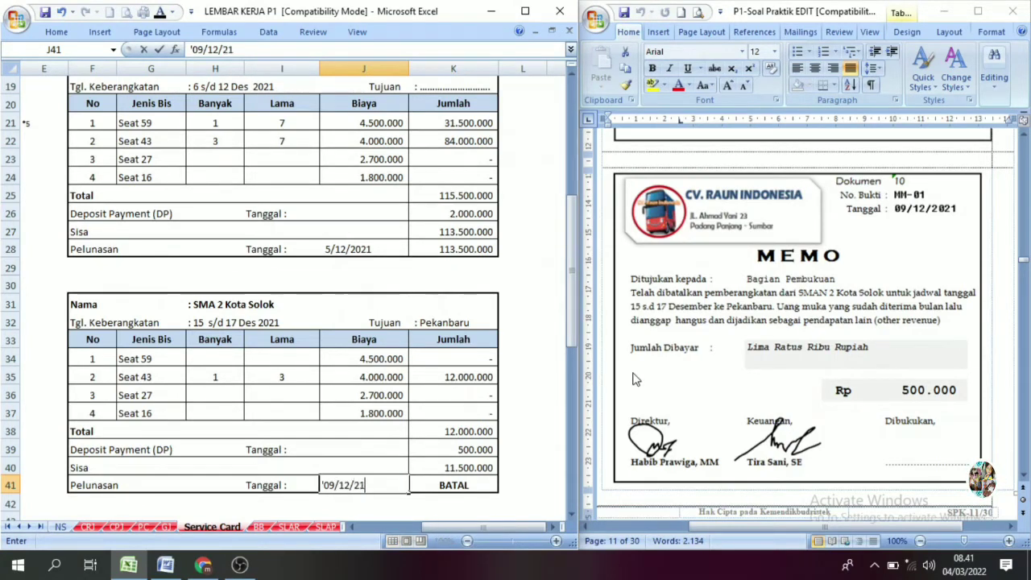
key("Return")
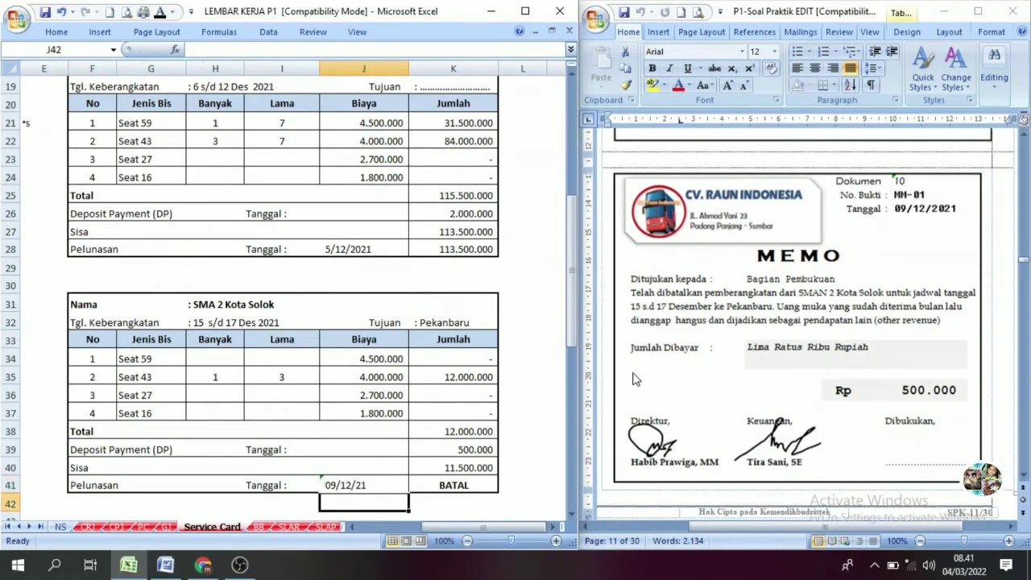
left_click(370, 481)
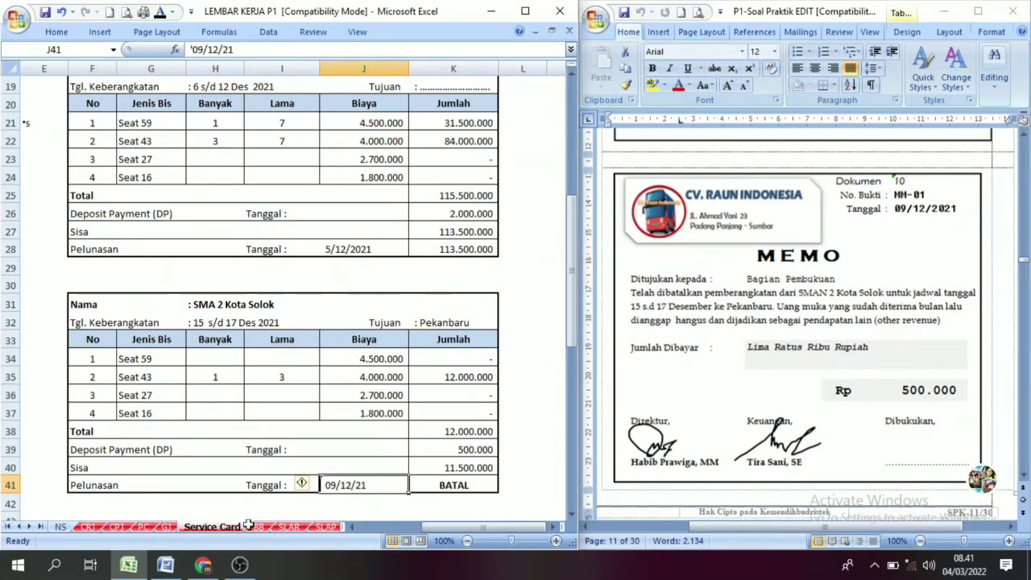
Step: In the General Journal, reveal date 9, invoice MM-01 and the descriptions Unearnead Rent Revenue and Other Revenue in rows 11 and 12 using black font
left_click(166, 527)
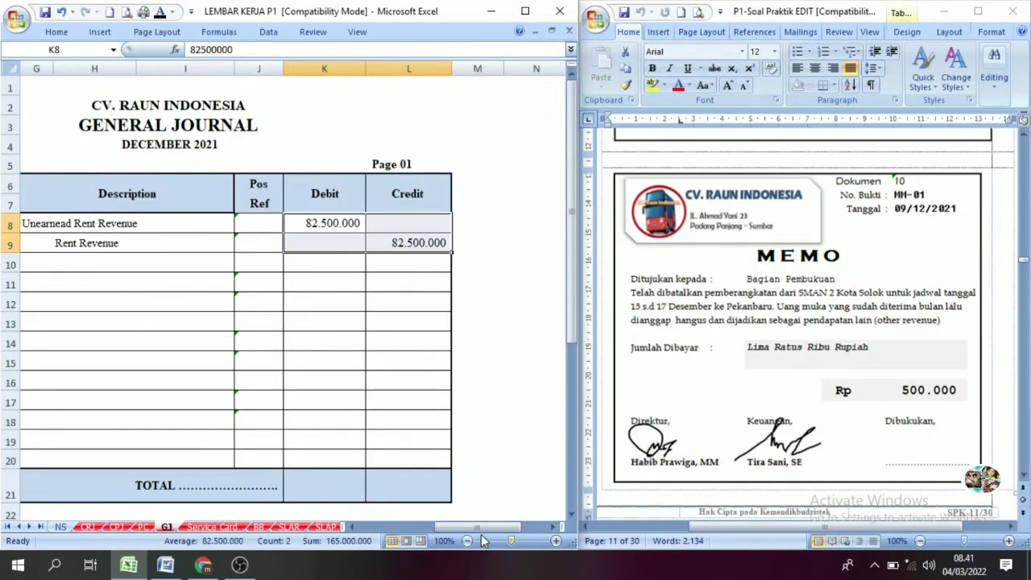
left_click_drag(553, 528, 385, 526)
left_click_drag(234, 284, 283, 282)
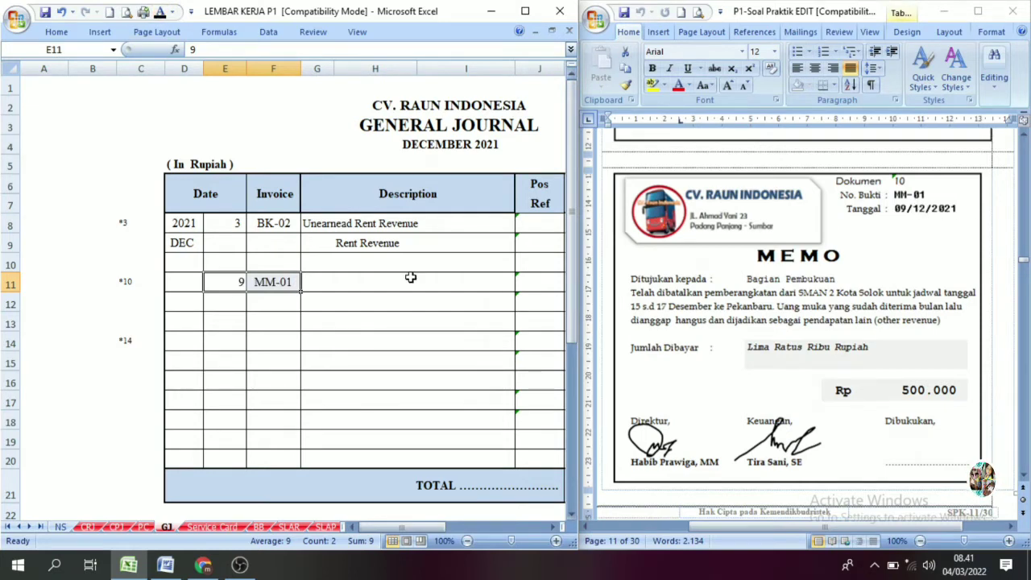
left_click_drag(330, 281, 412, 299)
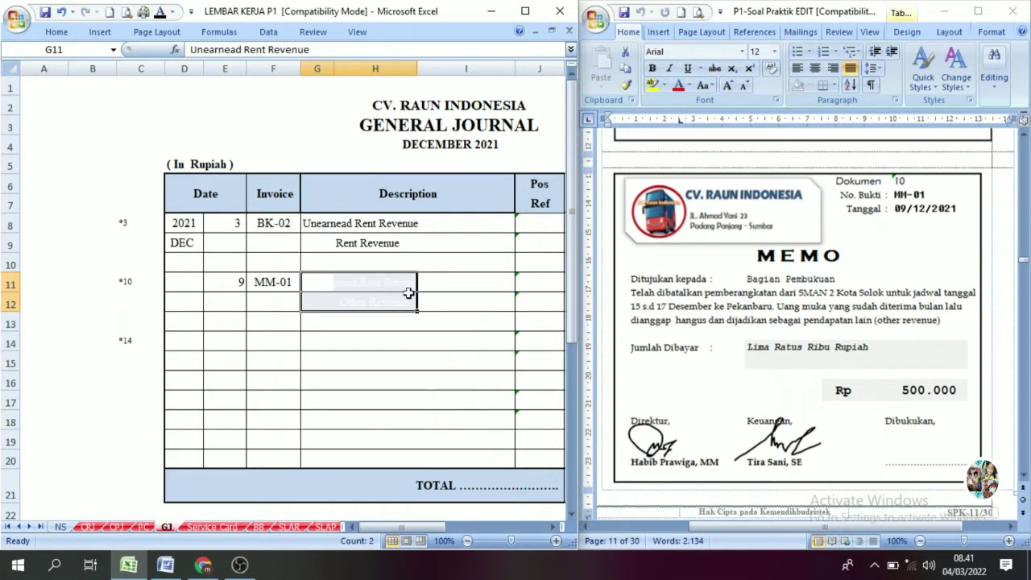
left_click(159, 12)
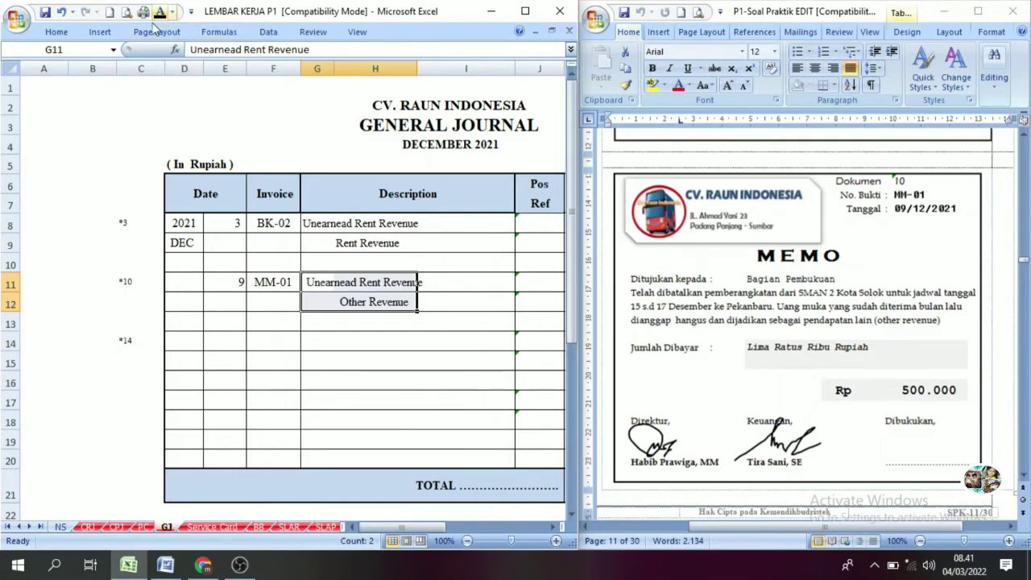
Step: Reveal MM-01's 500.000 debit and 500.000 credit in General Journal rows 11 and 12 and return to the first columns
left_click(554, 527)
left_click(554, 527)
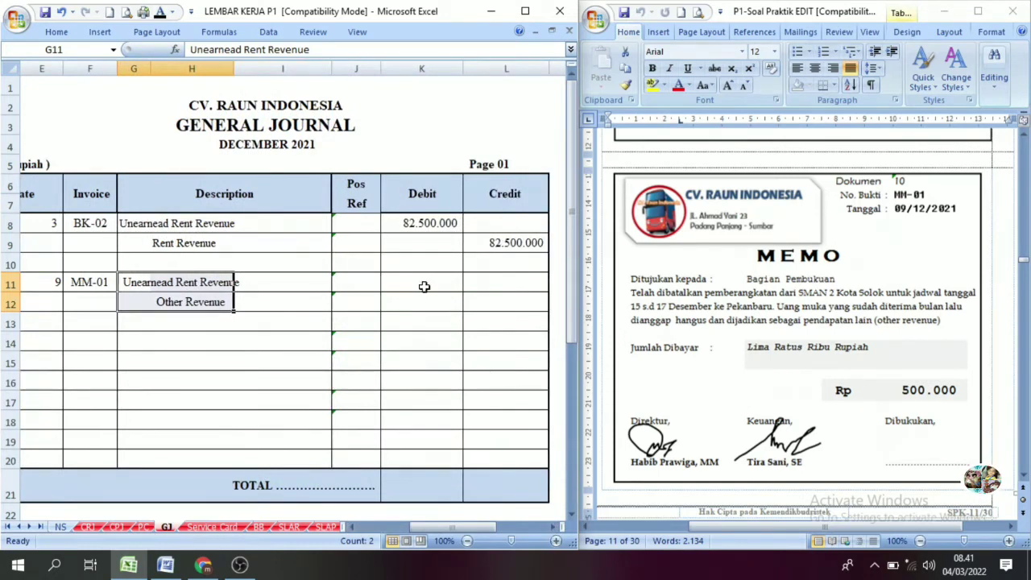
left_click_drag(423, 283, 494, 301)
left_click(159, 12)
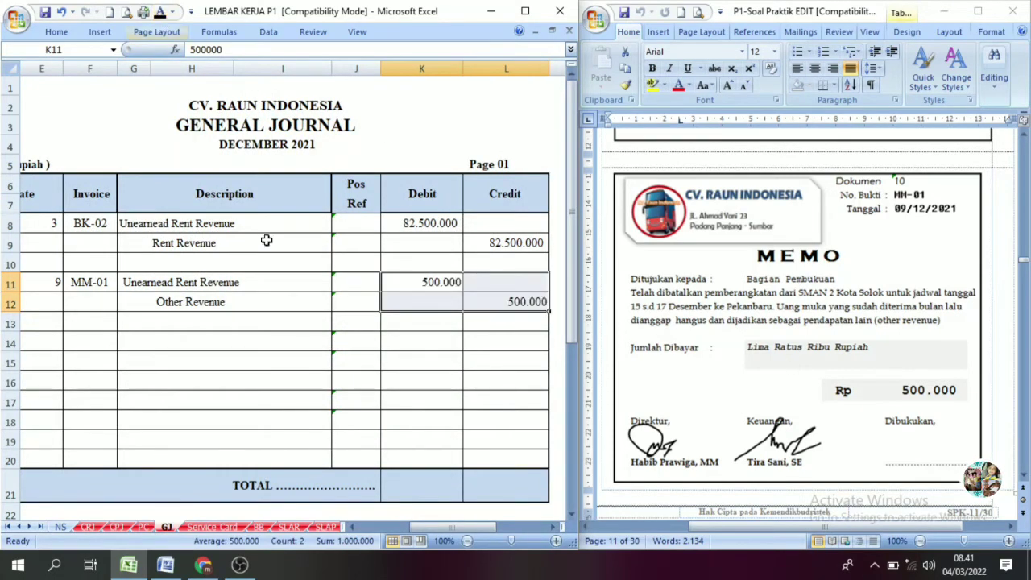
left_click(452, 400)
left_click_drag(427, 527, 391, 527)
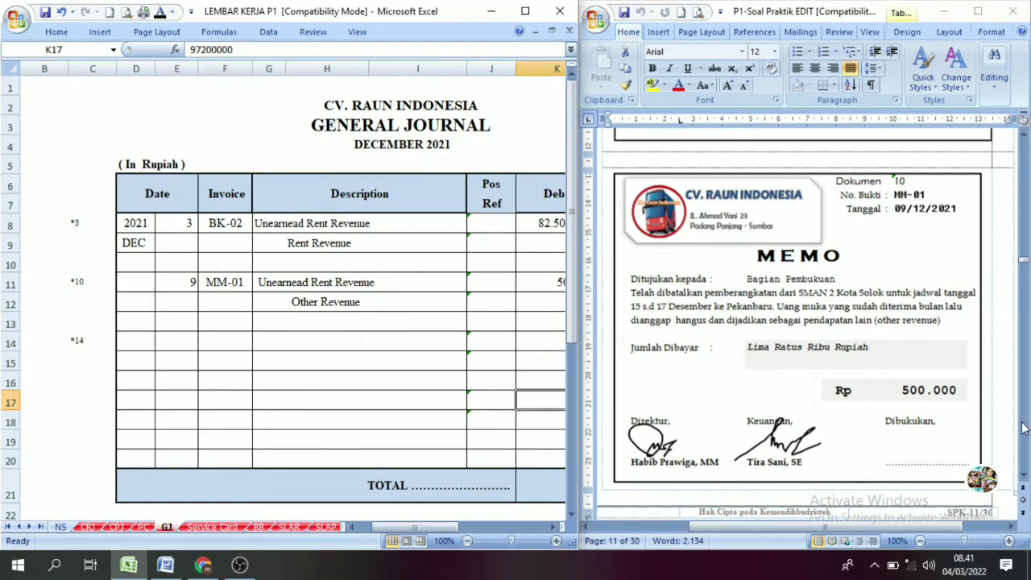
Step: Bring up voucher VKK-02 in the Word document and reveal its date 10 and evidence number in Petty Cash row 9 using black font
scroll(1025, 480, "down", 6)
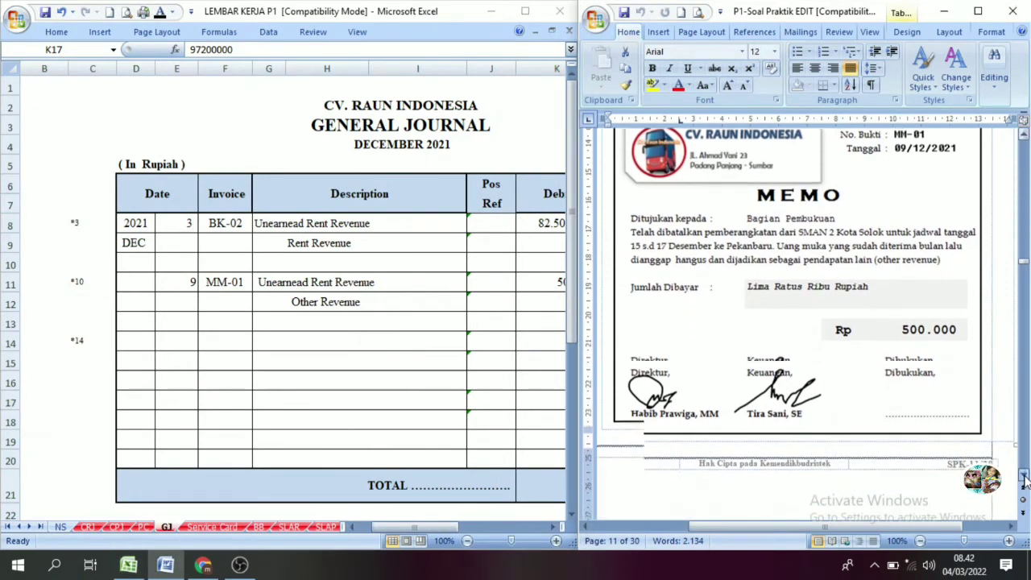
scroll(1025, 480, "down", 6)
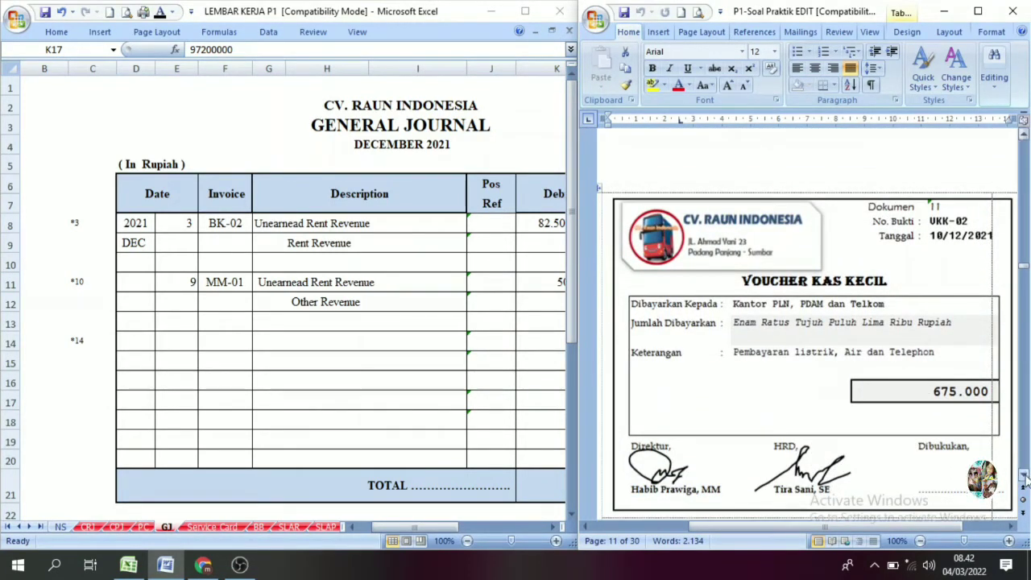
scroll(1025, 480, "down", 1)
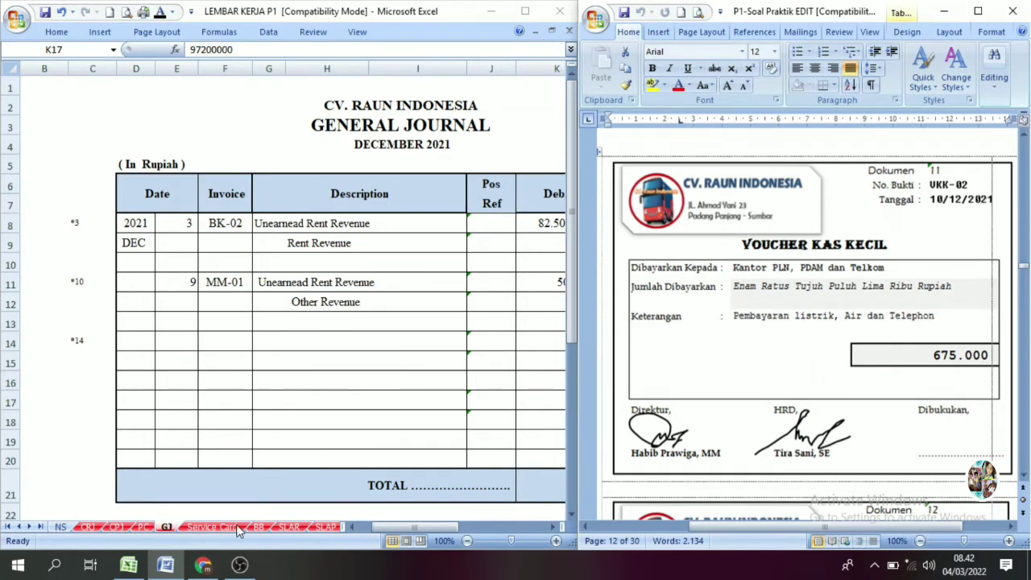
left_click(144, 527)
left_click(145, 527)
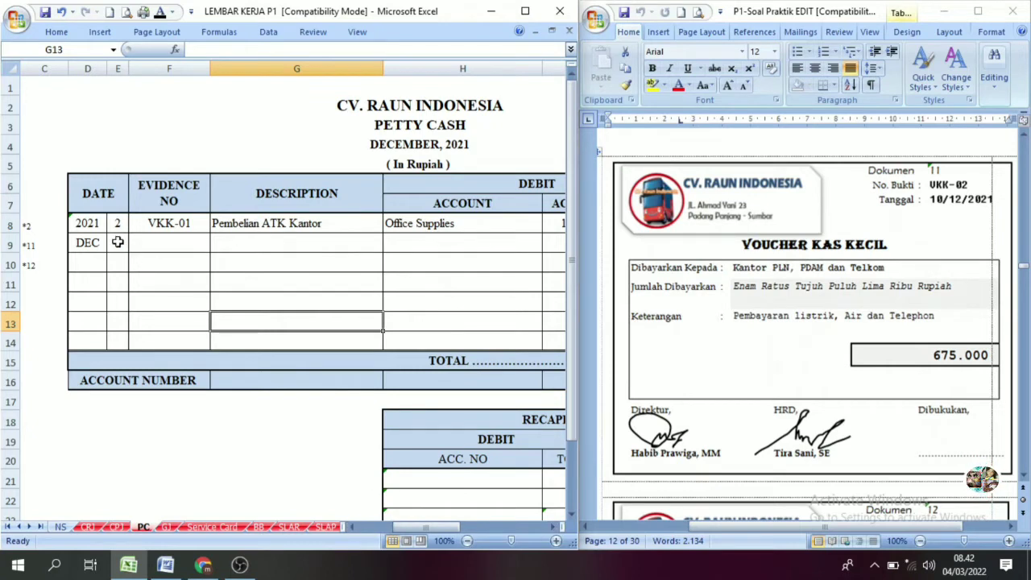
left_click_drag(118, 243, 179, 245)
left_click(162, 13)
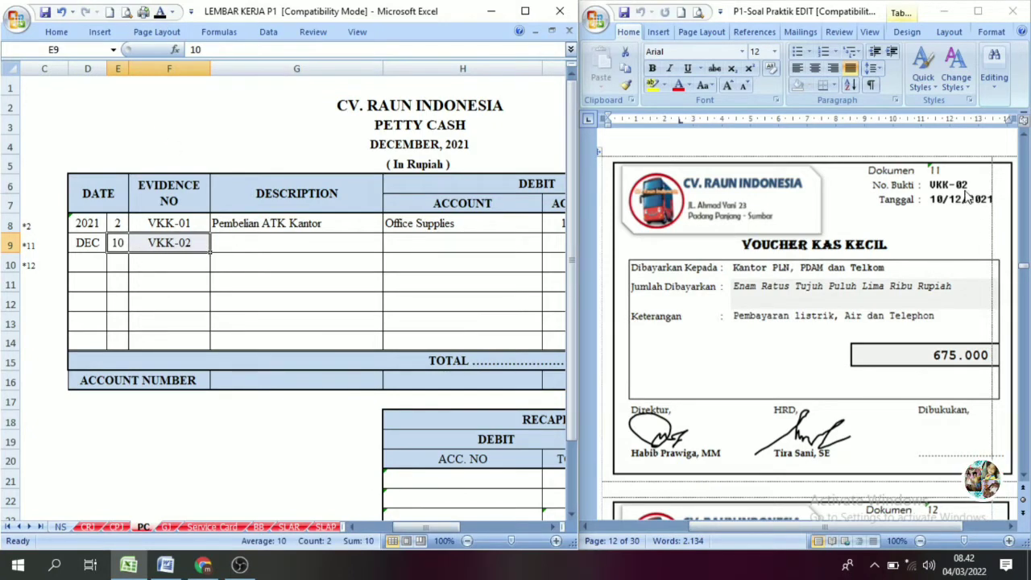
Step: Reveal VKK-02's description Pembayaran Listrik, air, Telp and its 675.000 Petty Cash credit in row 9 using black font
left_click(237, 242)
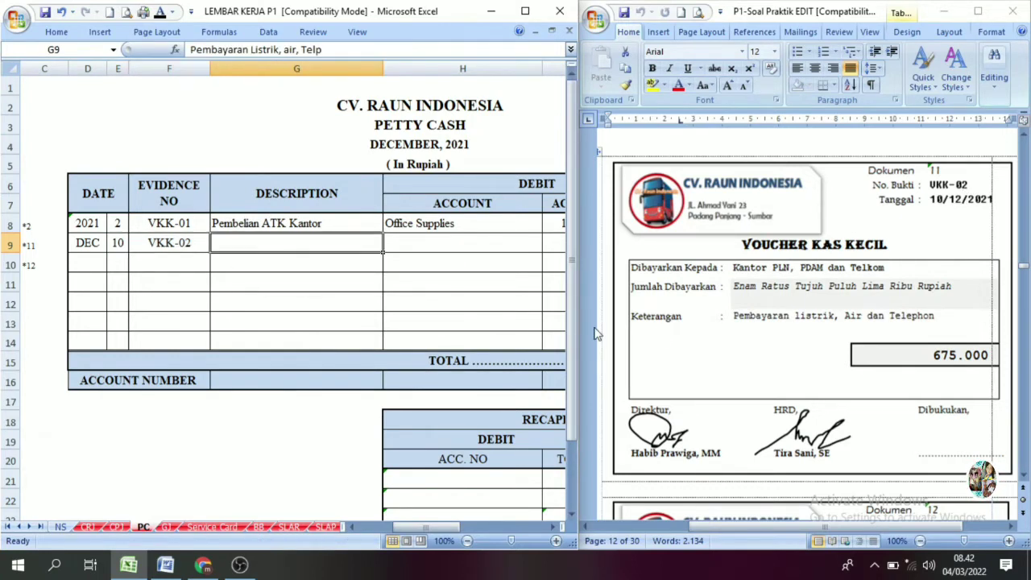
left_click(161, 12)
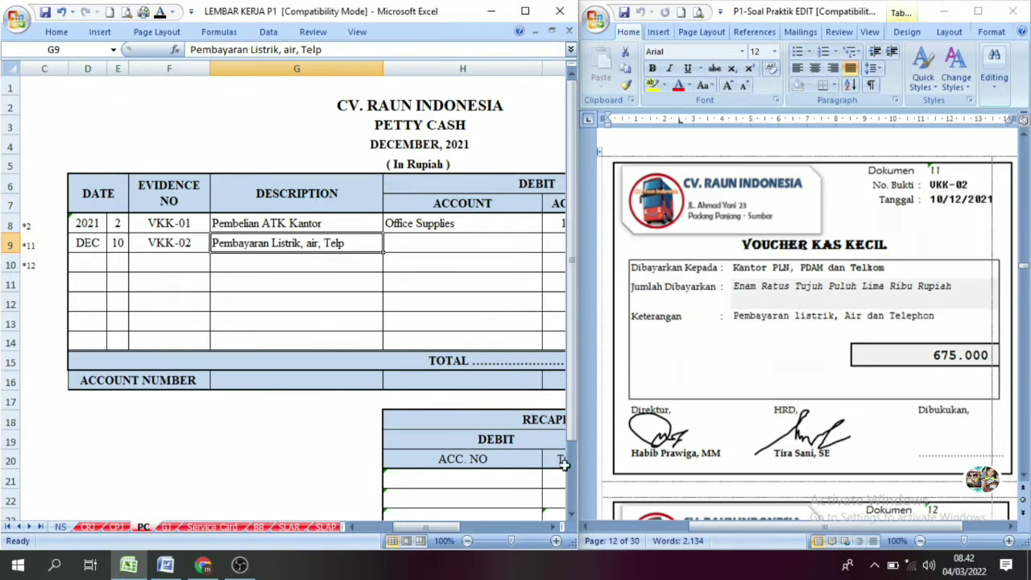
left_click(554, 527)
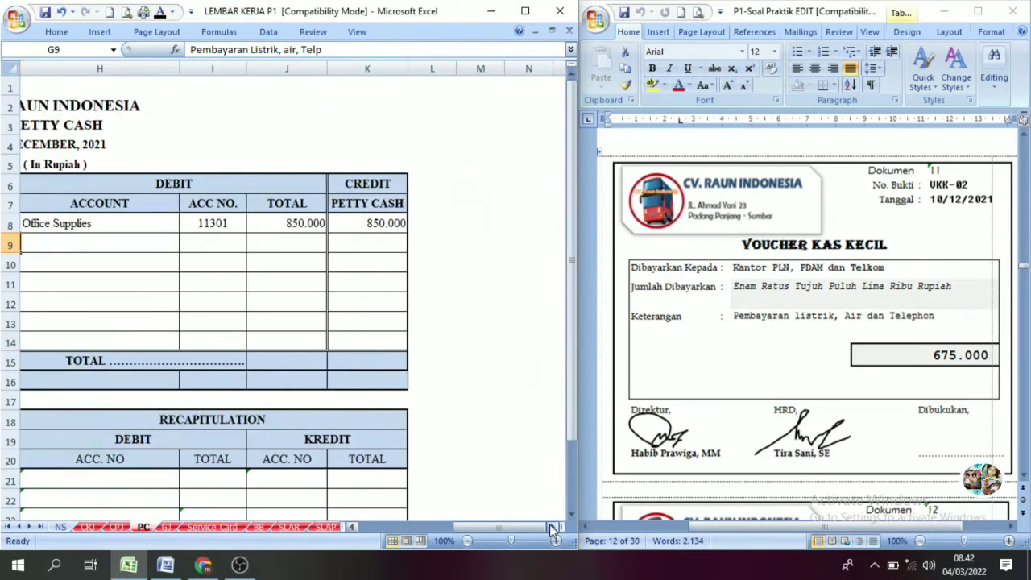
left_click(362, 244)
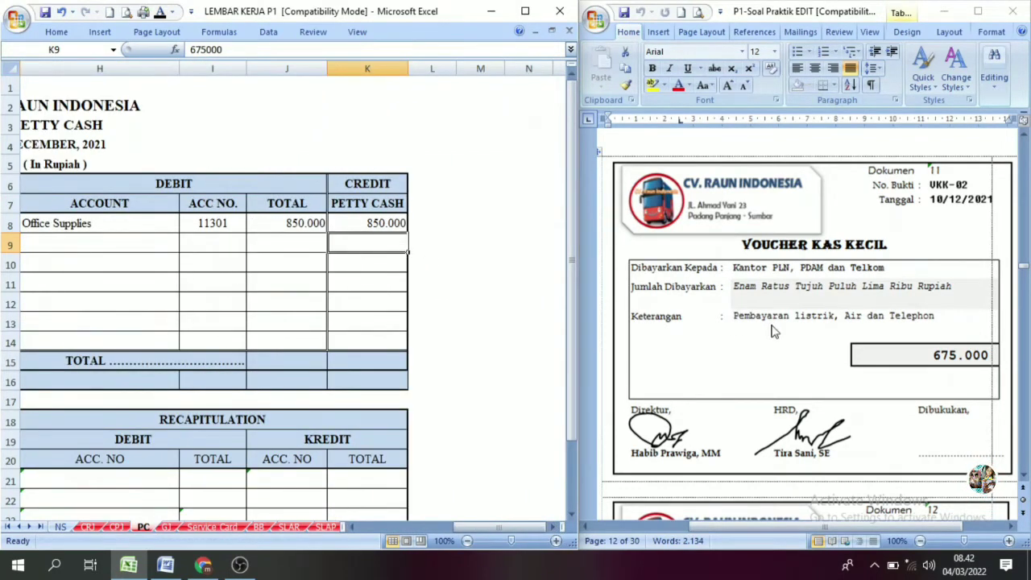
left_click(161, 12)
Step: Reveal VKK-02's debit account Electricity, Telp & Water Exp, account number 61104 and 675.000 total in Petty Cash row 9 using black font
left_click_drag(501, 529, 494, 528)
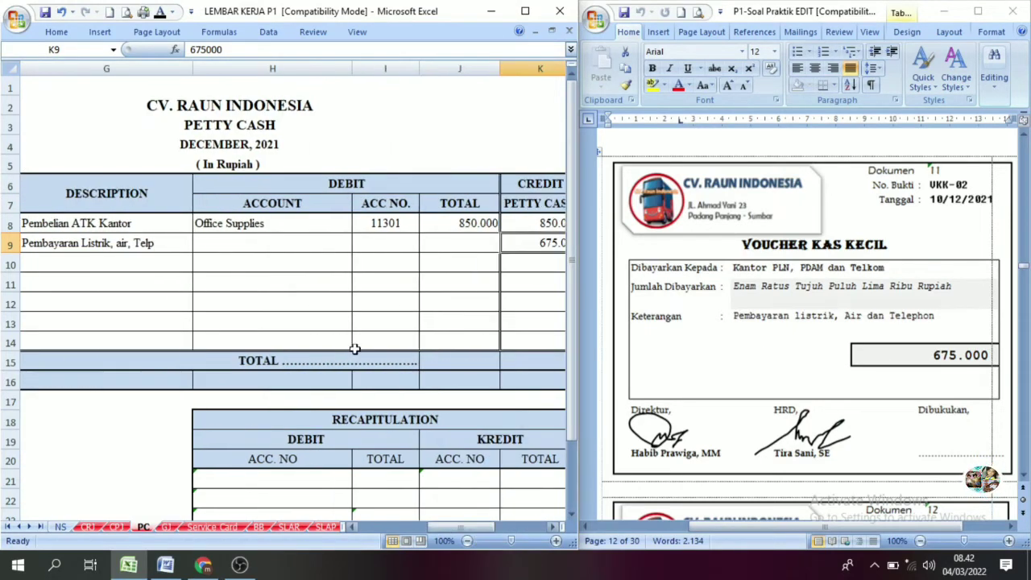
left_click(268, 245)
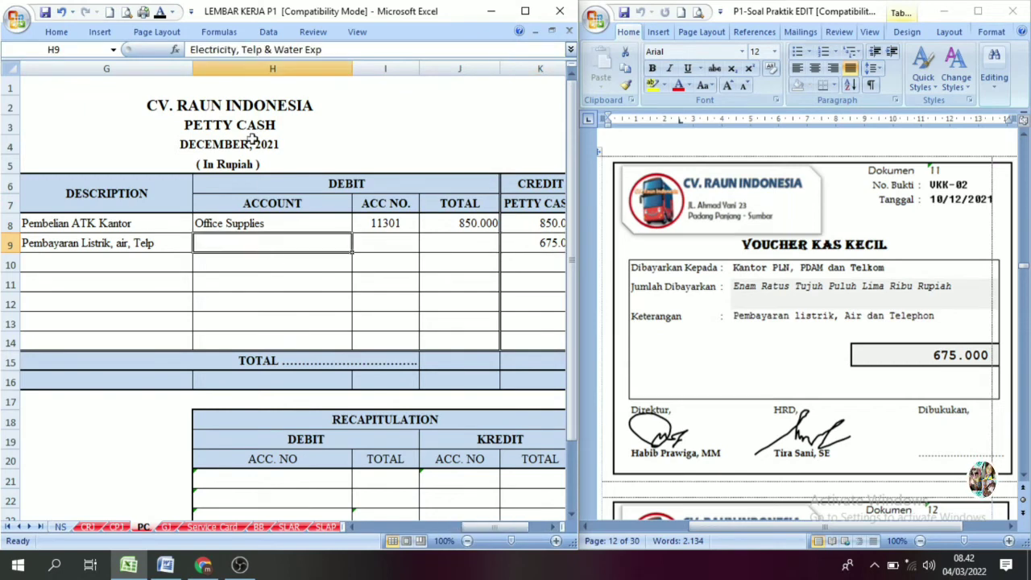
left_click(161, 12)
left_click(552, 528)
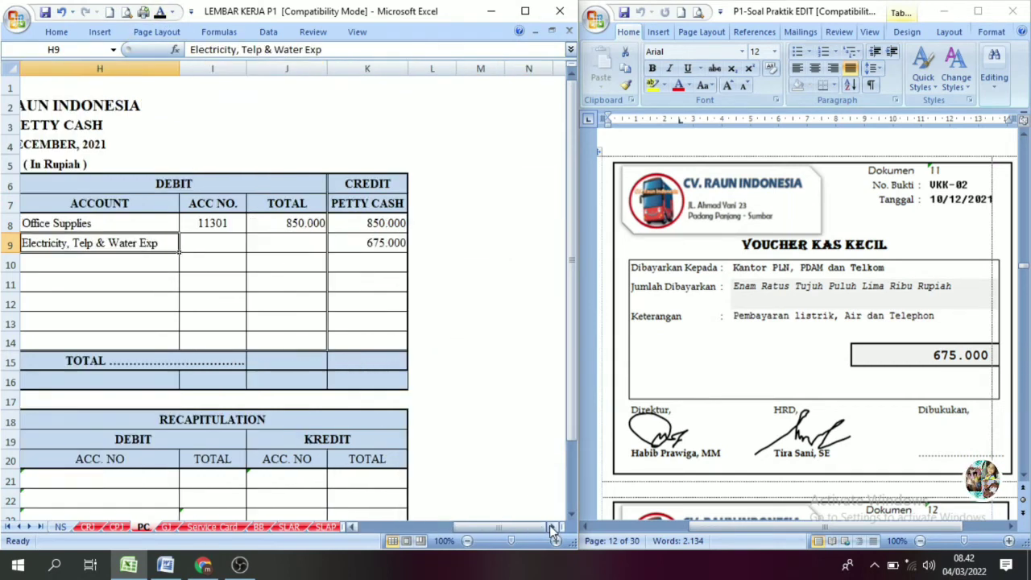
left_click(266, 235)
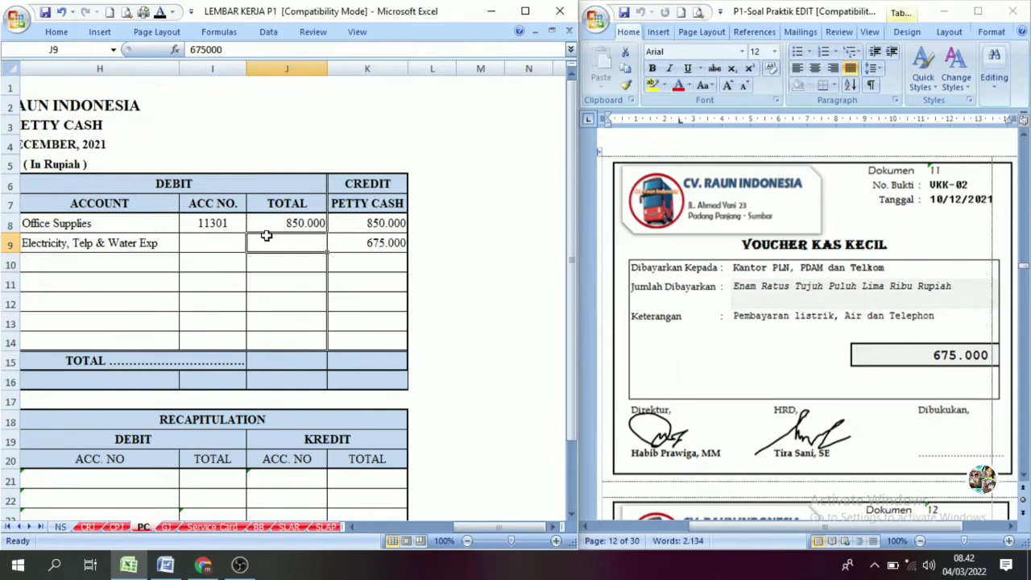
left_click(160, 12)
left_click(215, 241)
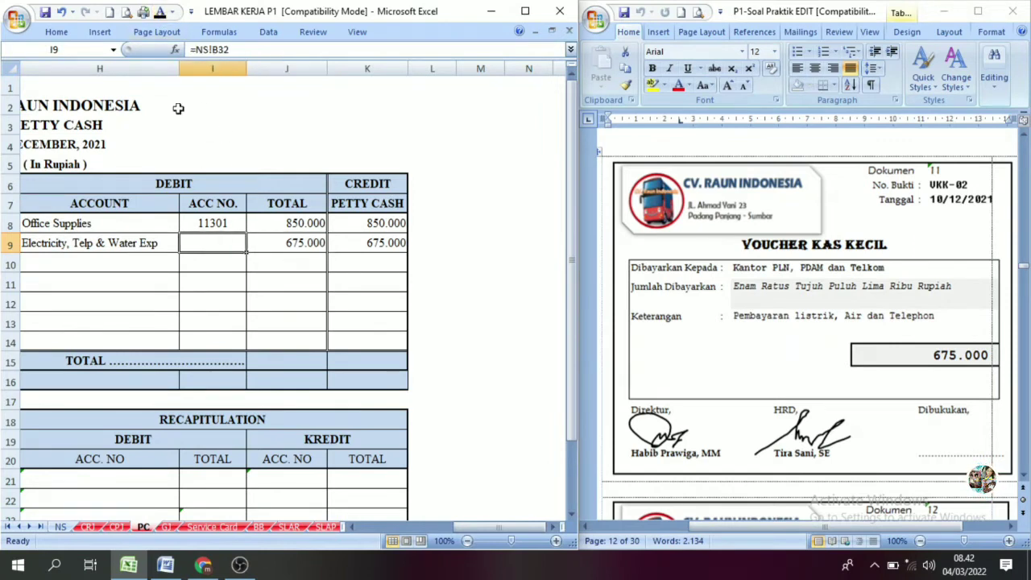
left_click(160, 13)
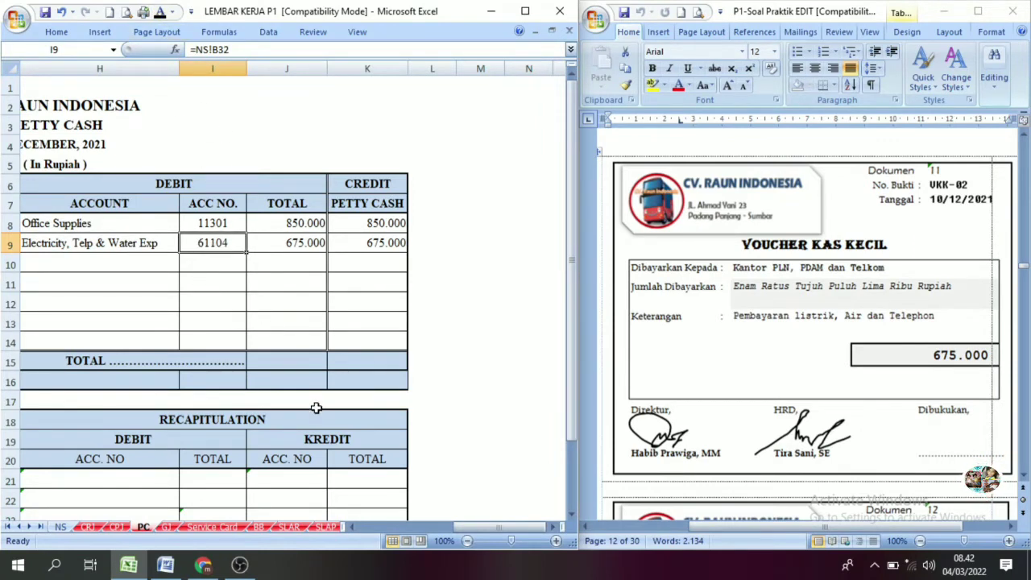
Step: Bring up voucher VKK-03 in the Word document and reveal its date 11 and evidence number in Petty Cash row 10 using black font
left_click(508, 528)
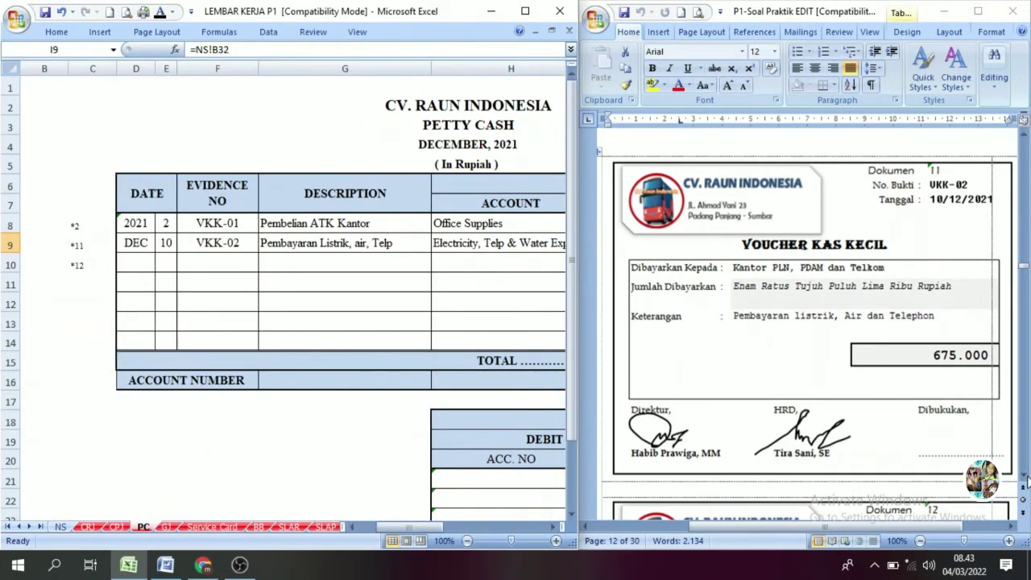
scroll(1027, 481, "down", 8)
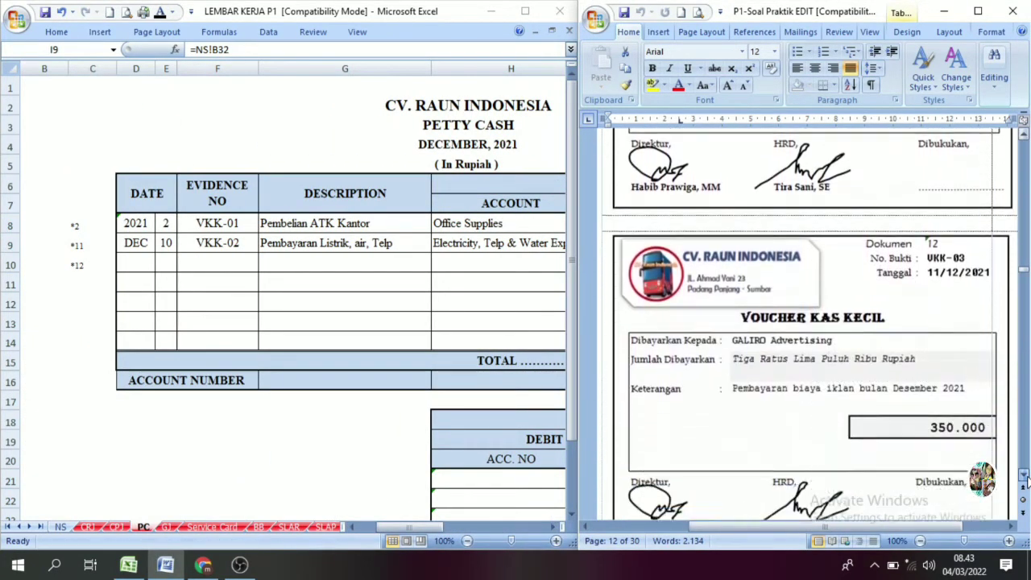
scroll(1027, 481, "down", 2)
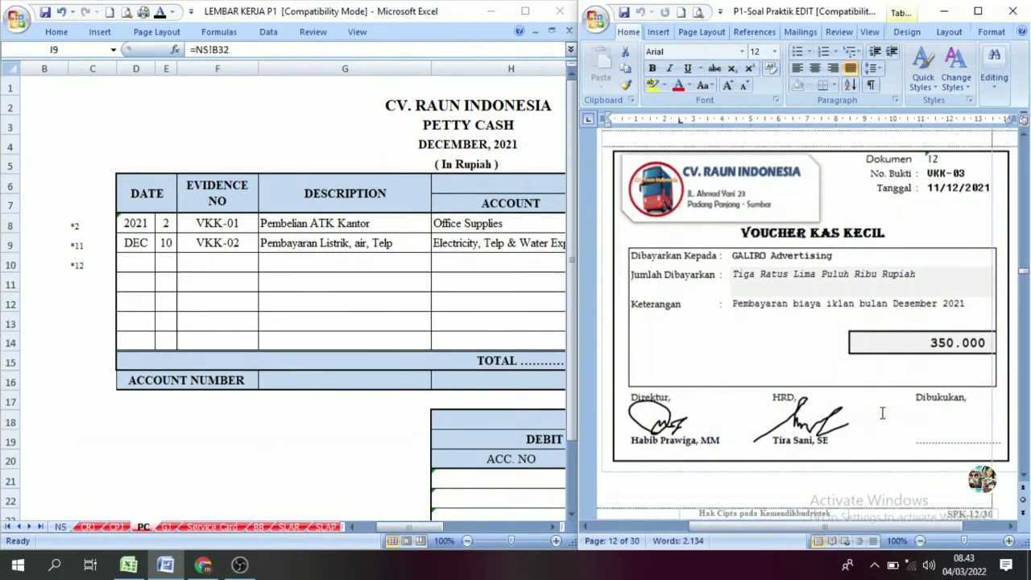
left_click(550, 525)
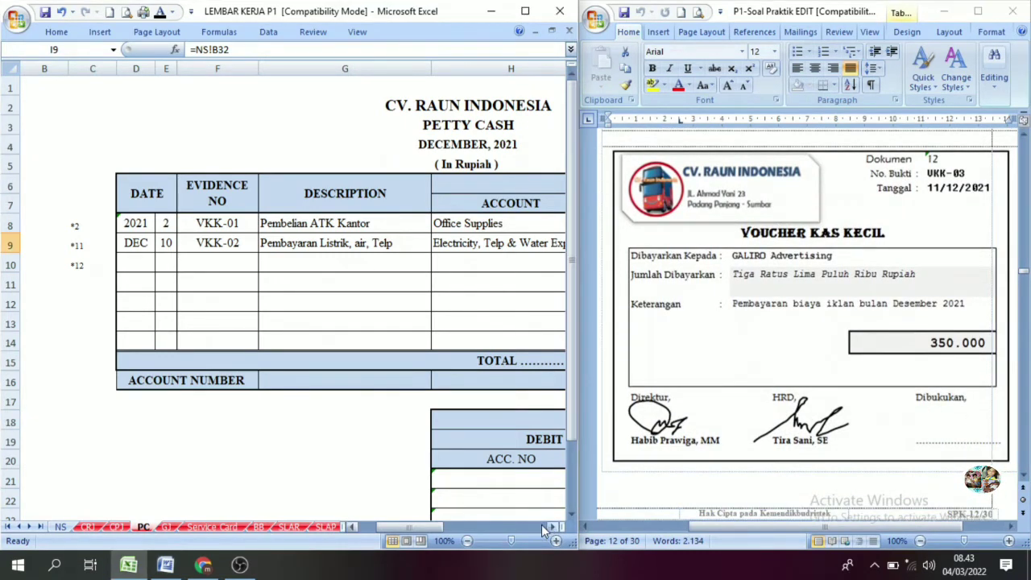
left_click_drag(160, 267, 207, 266)
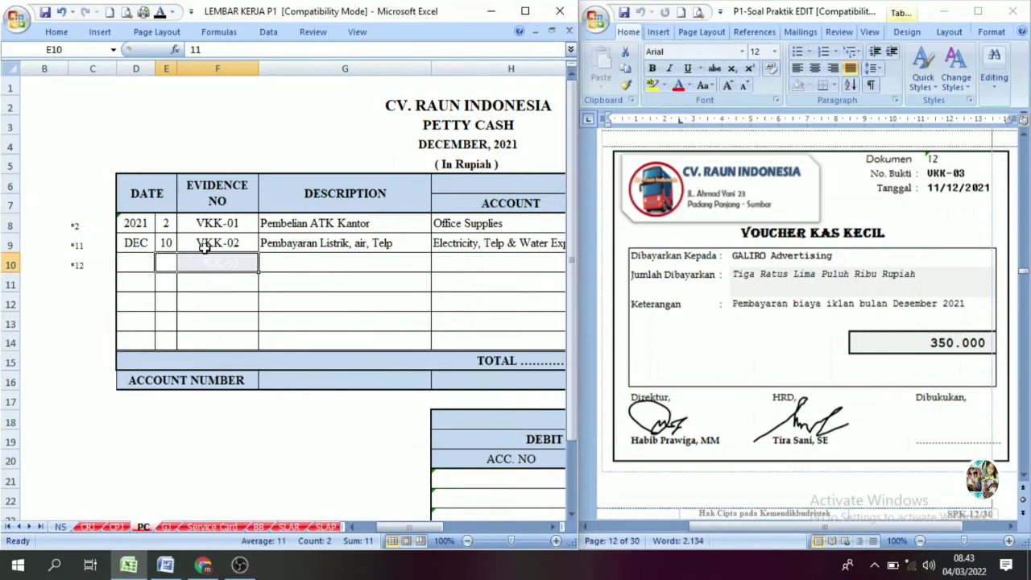
left_click(160, 13)
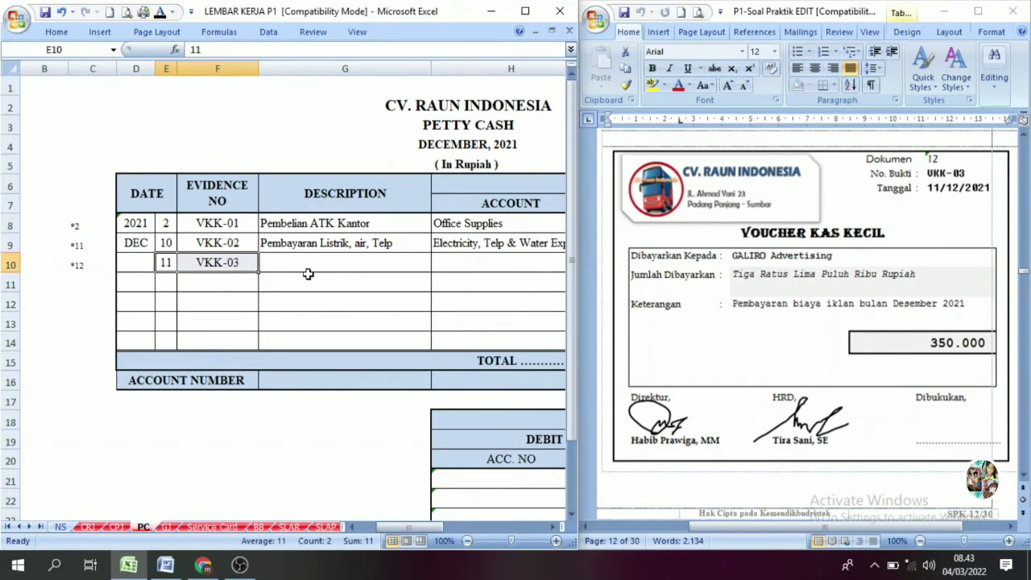
Step: Reveal VKK-03's 350.000 Petty Cash credit in row 10 using black font
left_click(282, 275)
left_click(553, 527)
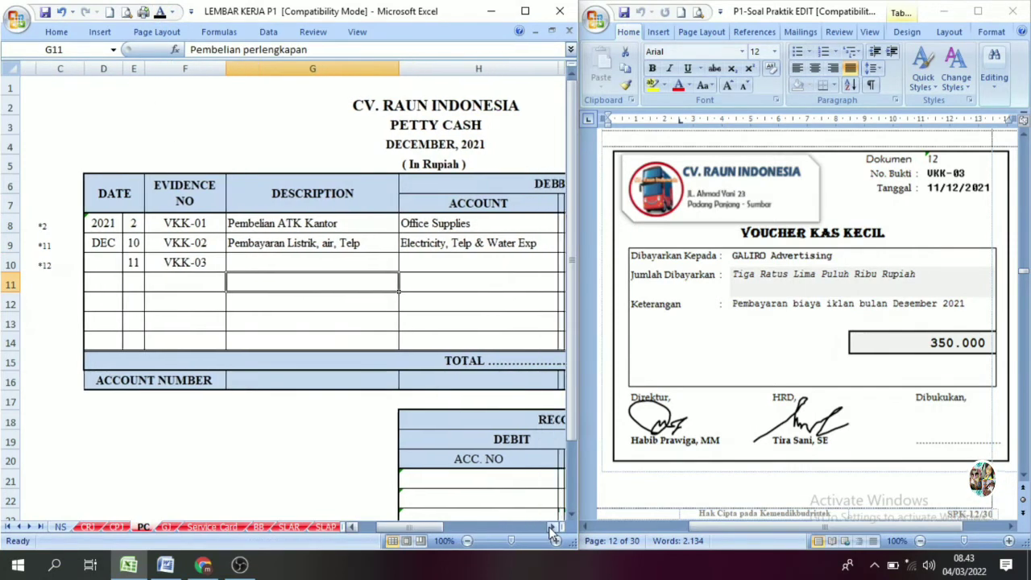
left_click(552, 528)
left_click(553, 528)
left_click(369, 258)
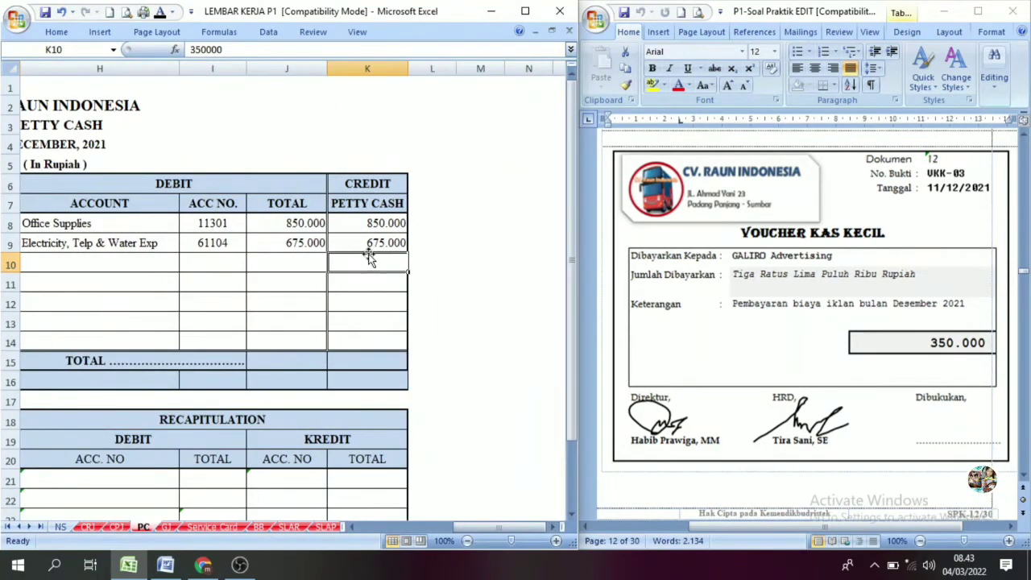
left_click(161, 12)
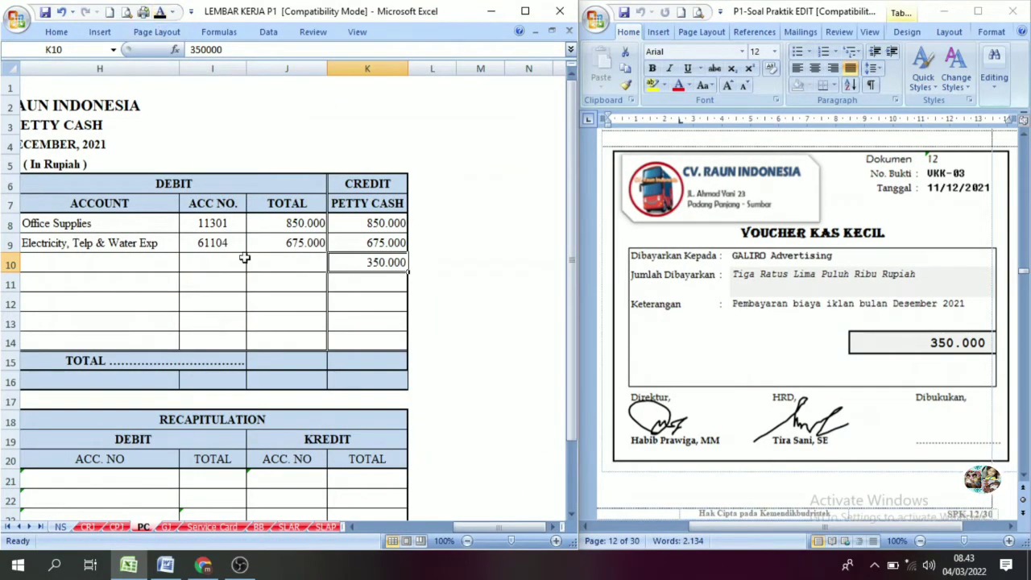
Step: Reveal VKK-03's debit account Advertising Exp, account number 61103 and 350.000 total in Petty Cash row 10 using black font
left_click_drag(490, 523, 483, 524)
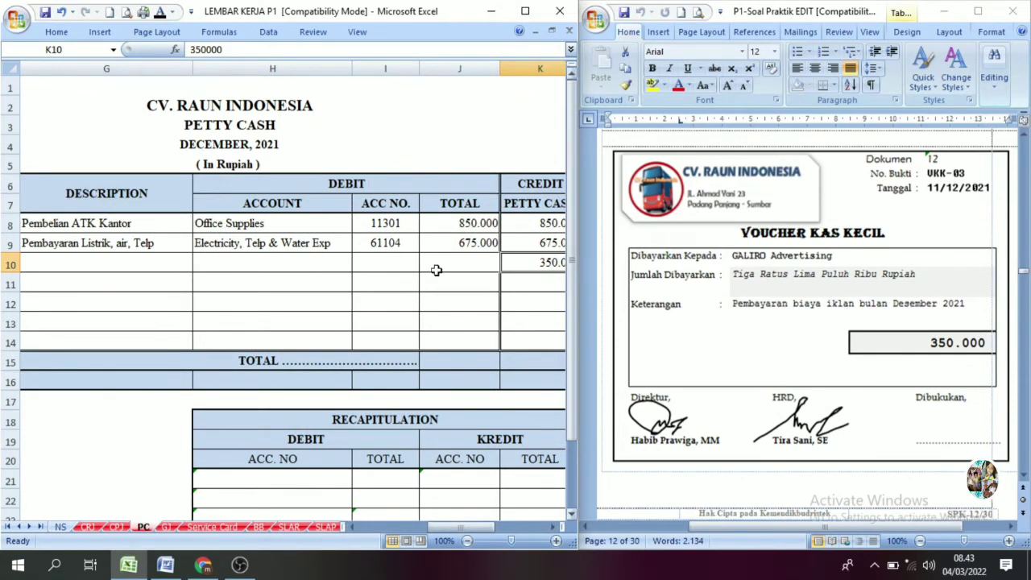
left_click(241, 262)
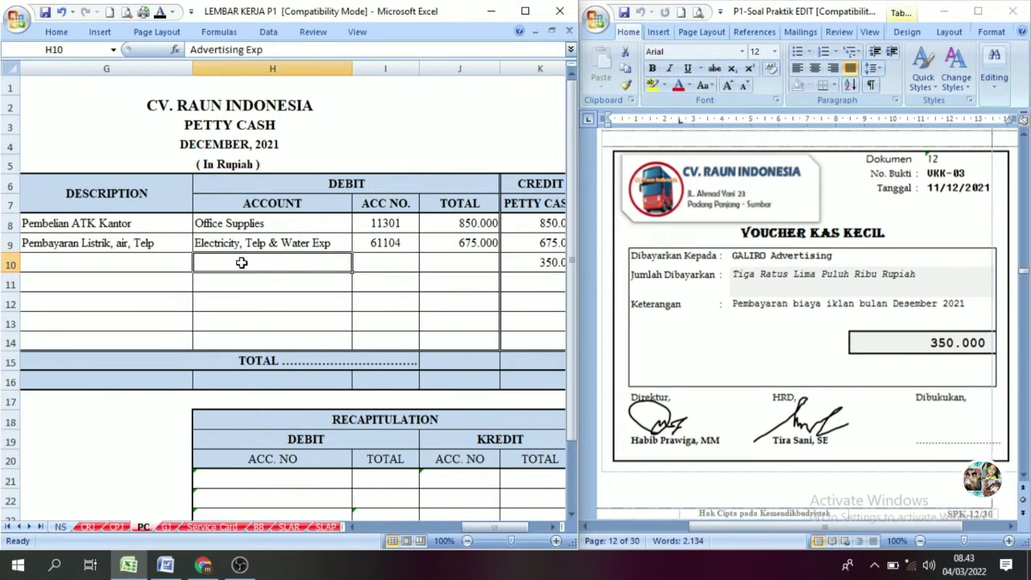
left_click(161, 12)
left_click_drag(354, 267, 443, 271)
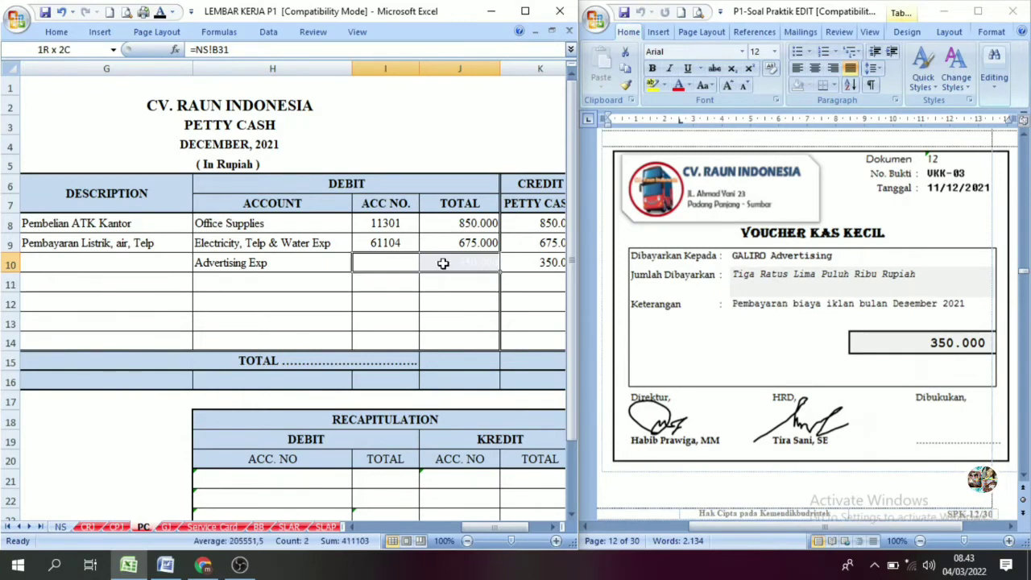
left_click(160, 12)
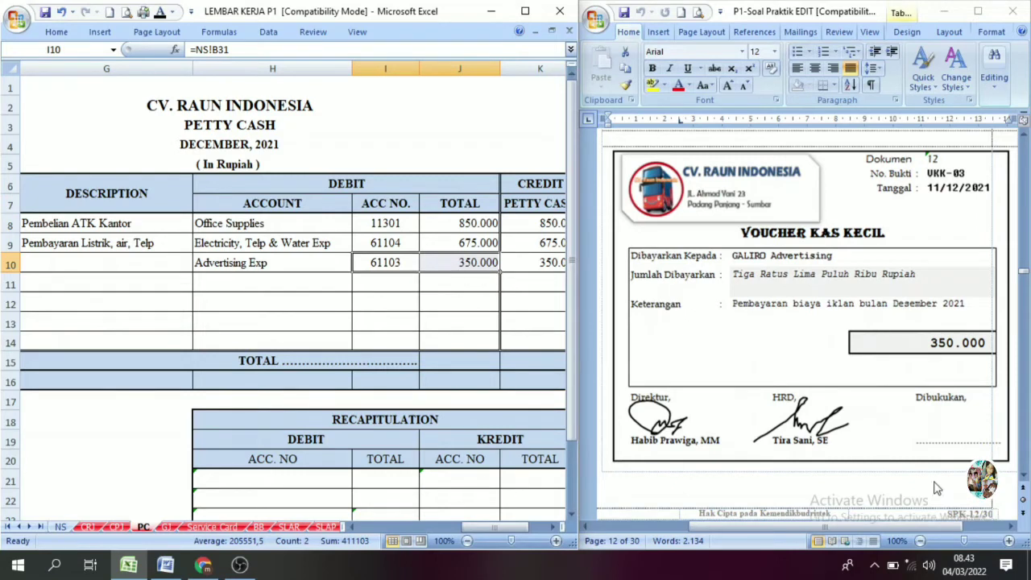
Step: Bring up voucher BKK-05 in the Word document and show the first columns of the Cash Payment Journal sheet CPJ
left_click(1024, 477)
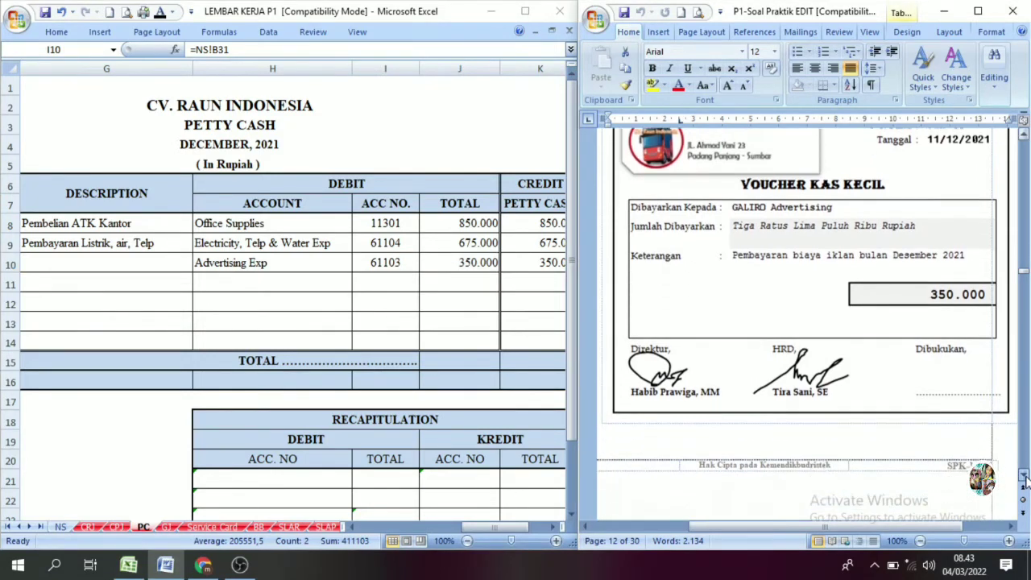
scroll(1025, 477, "down", 8)
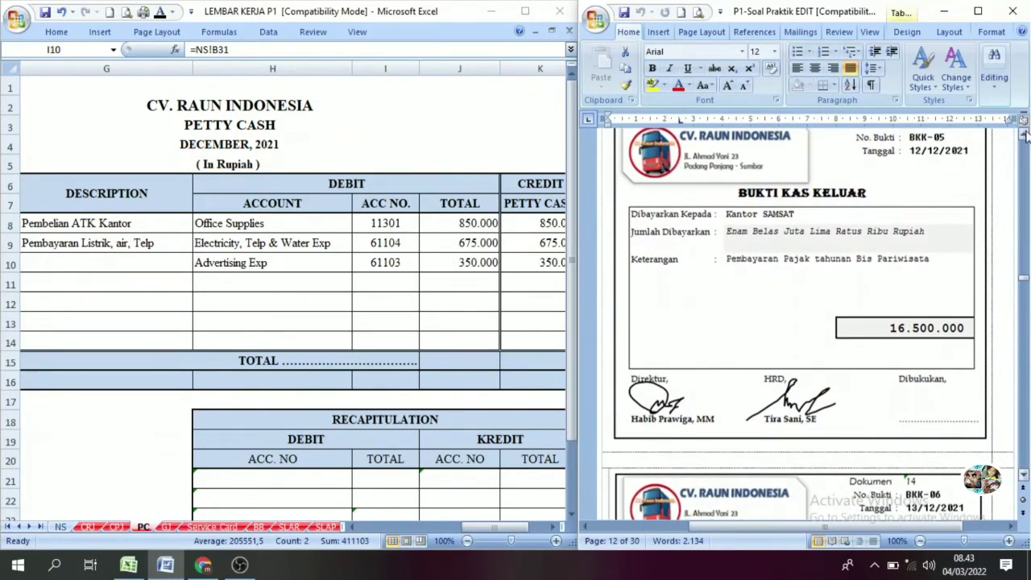
scroll(1024, 135, "up", 2)
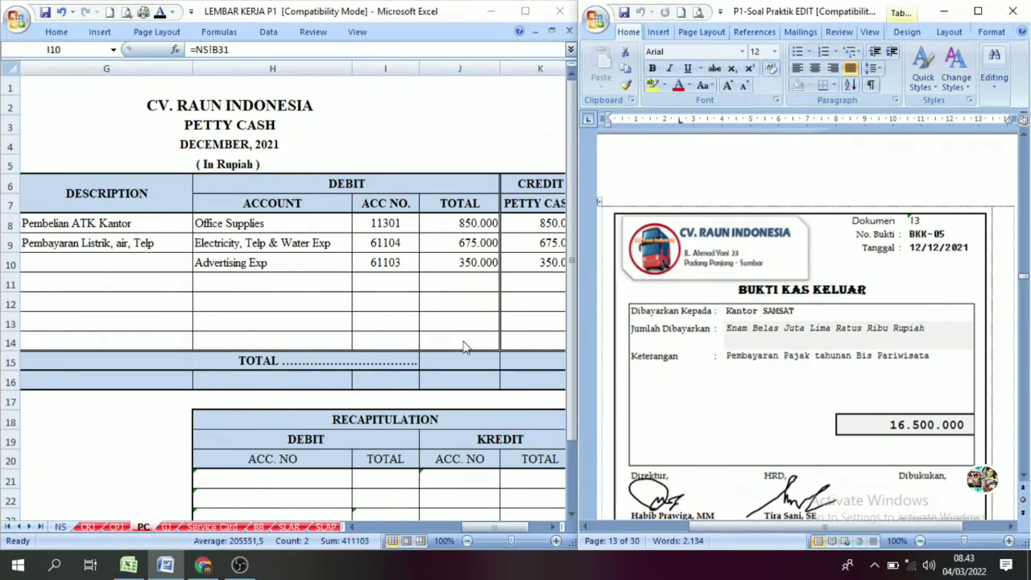
left_click(116, 526)
left_click_drag(459, 520, 376, 521)
Step: Dismiss the Epson printer notice and reveal date 12, invoice BKK-05 and description Kantor Samsat in Cash Payment Journal row 15 using black font
left_click_drag(112, 332, 129, 329)
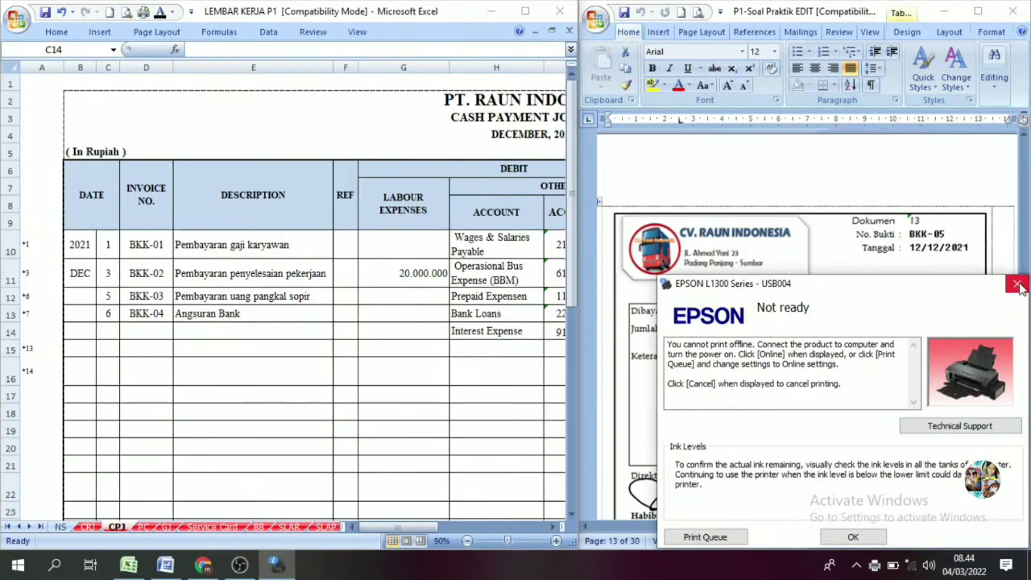
left_click(1017, 285)
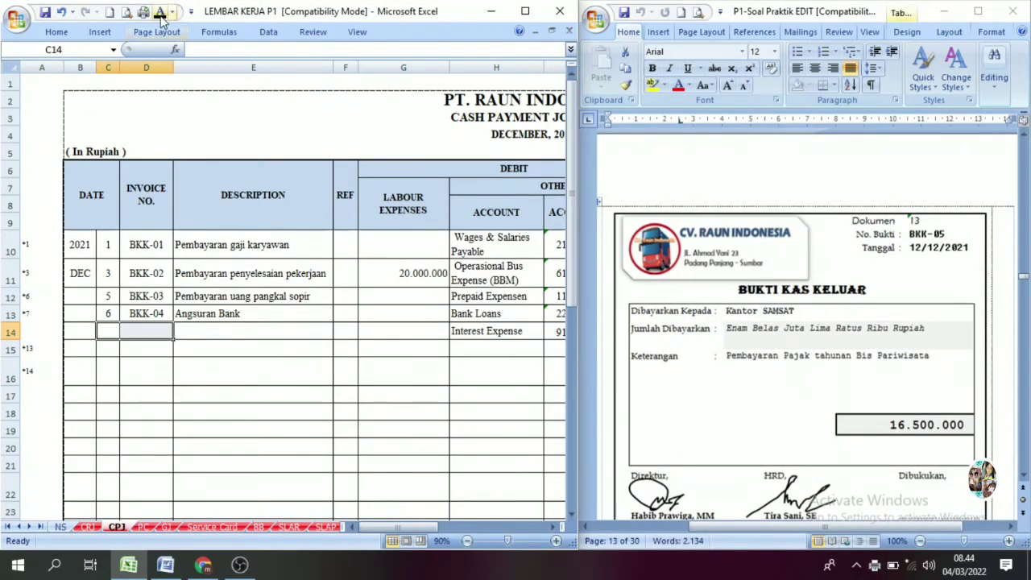
left_click(131, 351)
left_click_drag(112, 335, 146, 348)
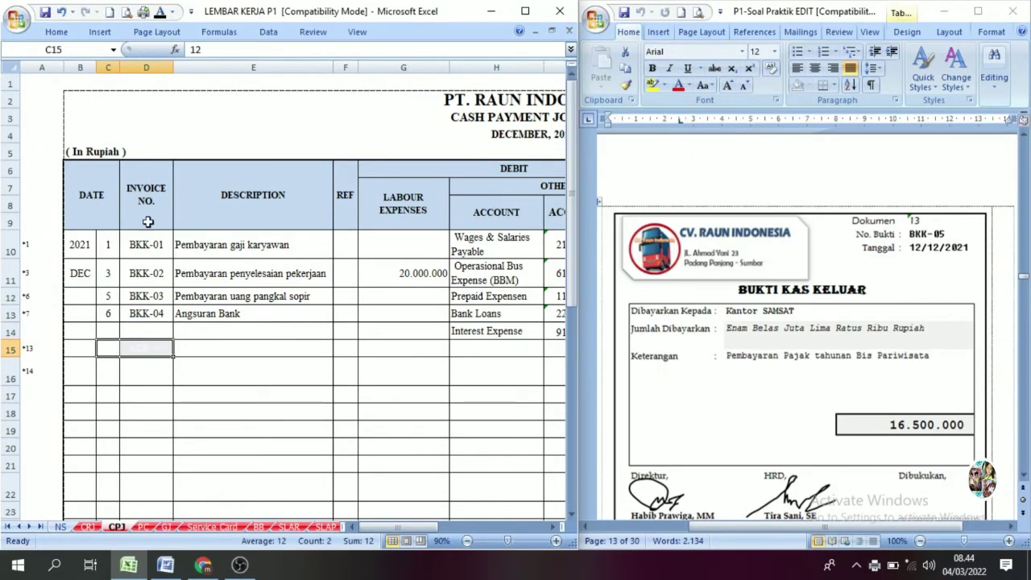
left_click(160, 14)
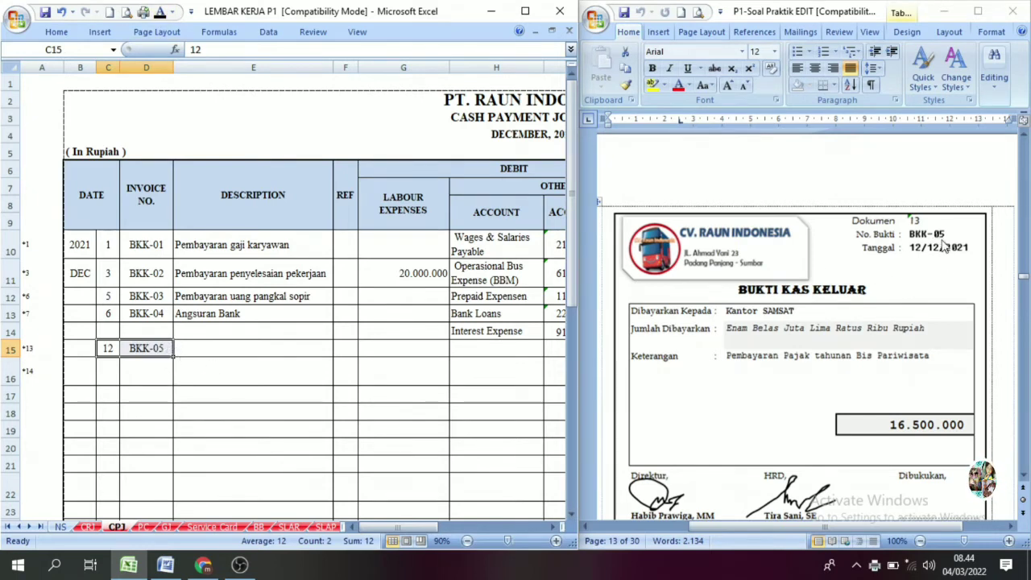
left_click(198, 349)
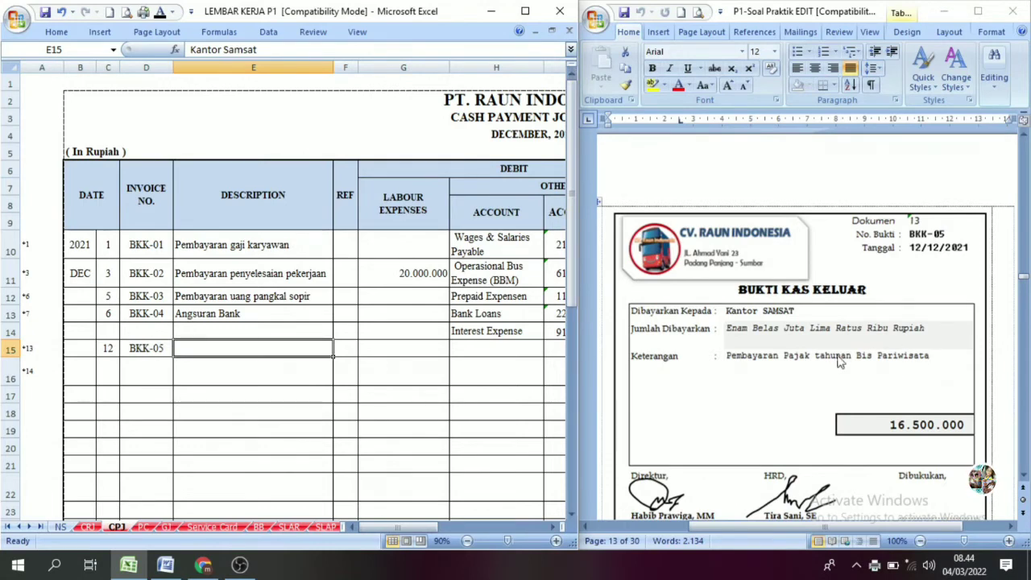
left_click(160, 13)
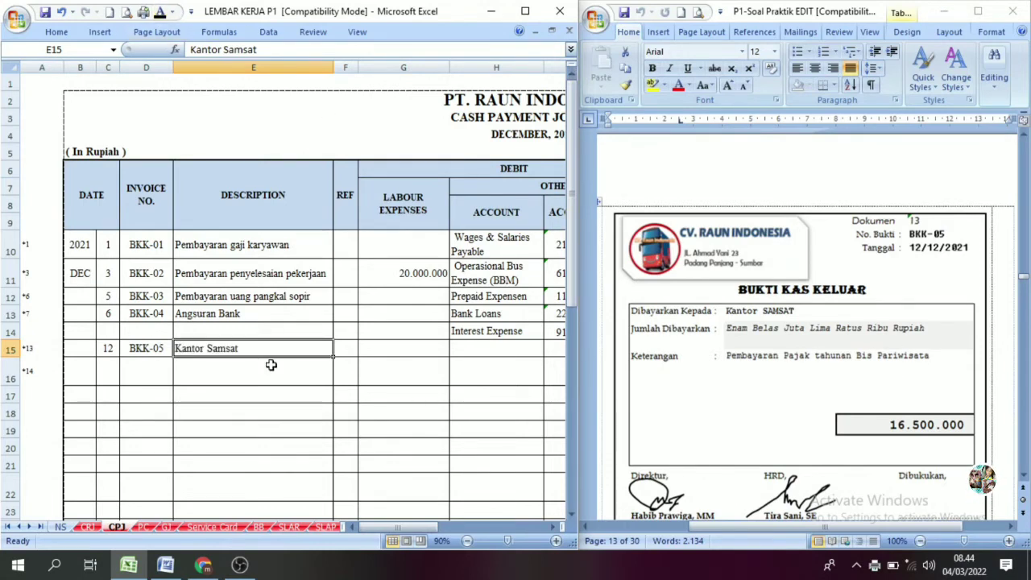
Step: Reveal BKK-05's 16.500.000 Cash in Bank credit in Cash Payment Journal row 15 using black font
left_click(551, 530)
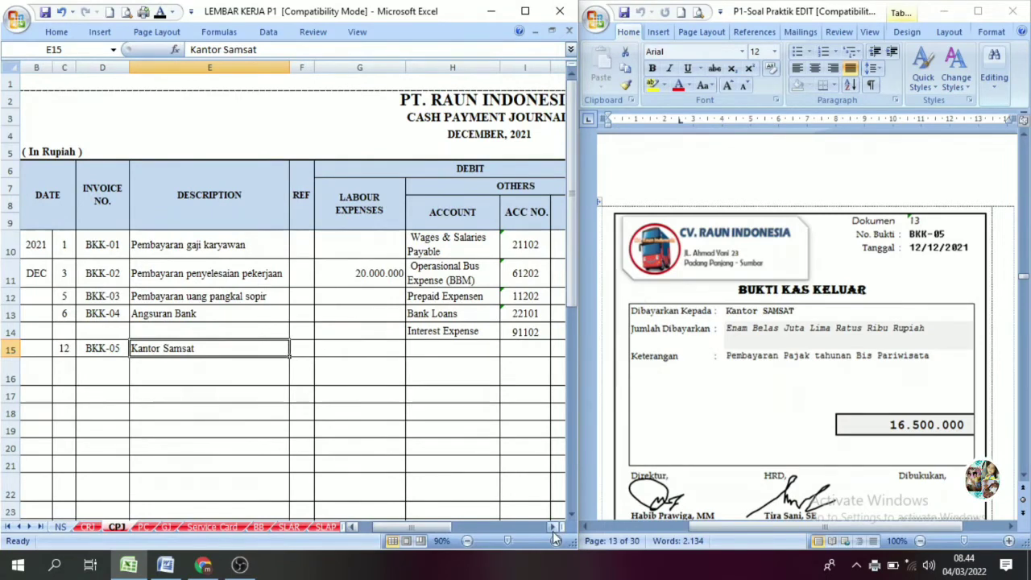
left_click(552, 528)
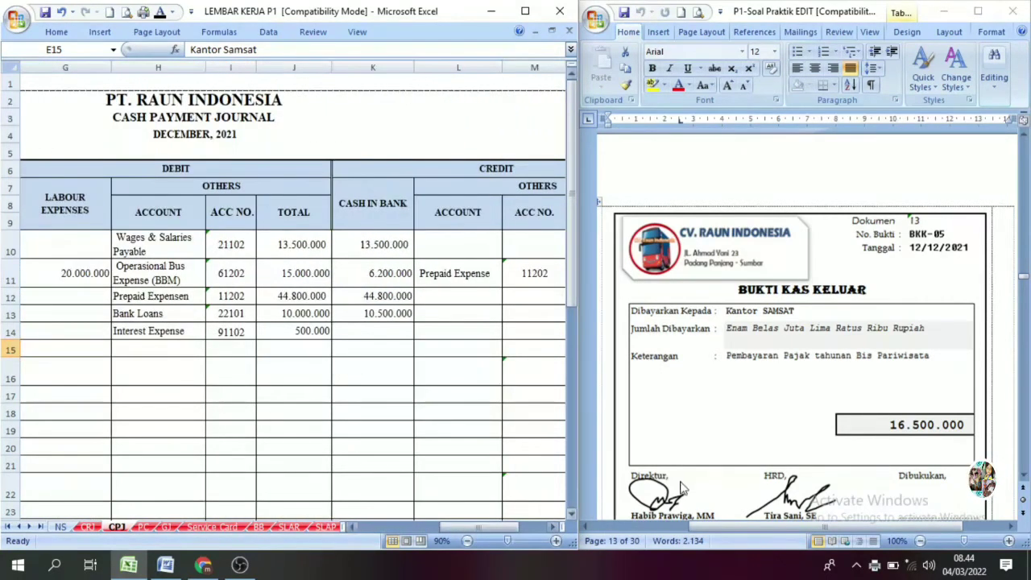
left_click(353, 186)
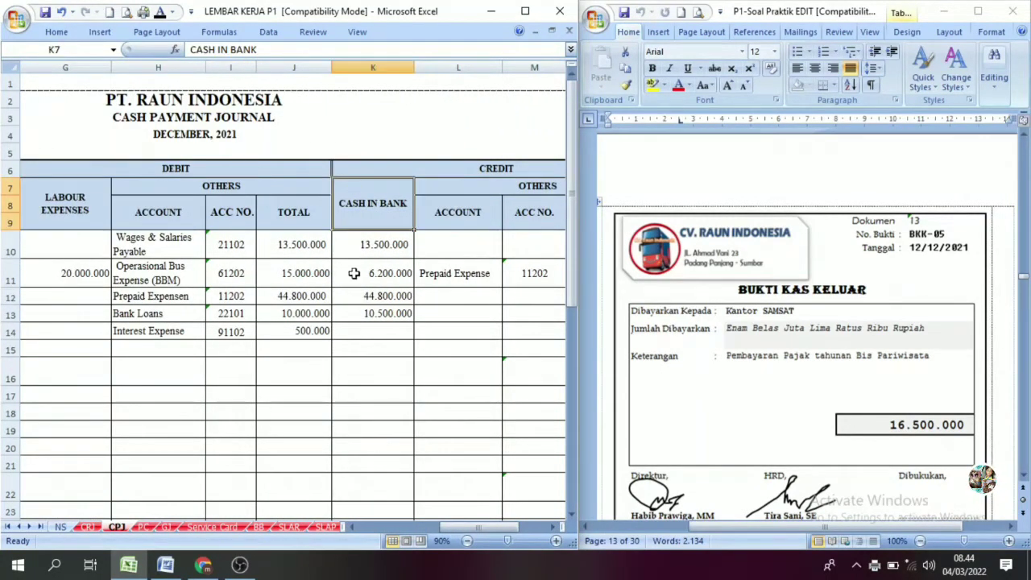
left_click(355, 348)
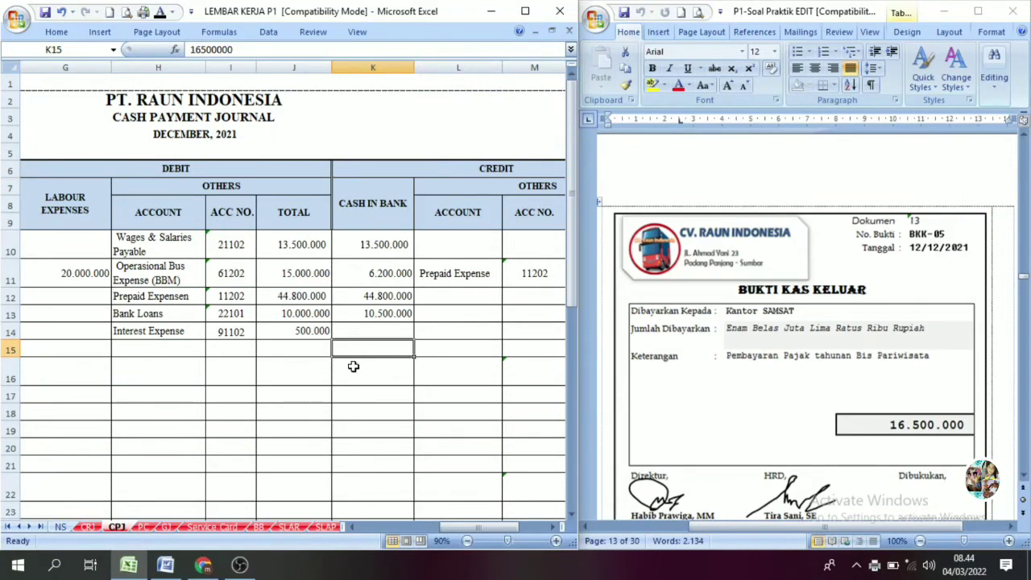
left_click(160, 12)
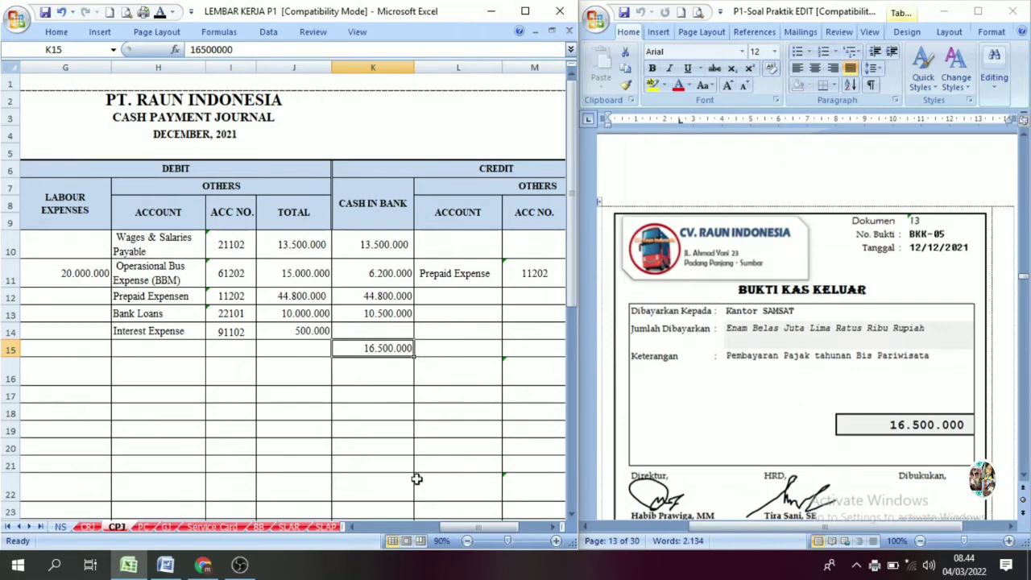
Step: Reveal BKK-05's debit account Tax Expense, account number 61205 and 16.500.000 total in Cash Payment Journal row 15 using black font
left_click(351, 527)
left_click(351, 527)
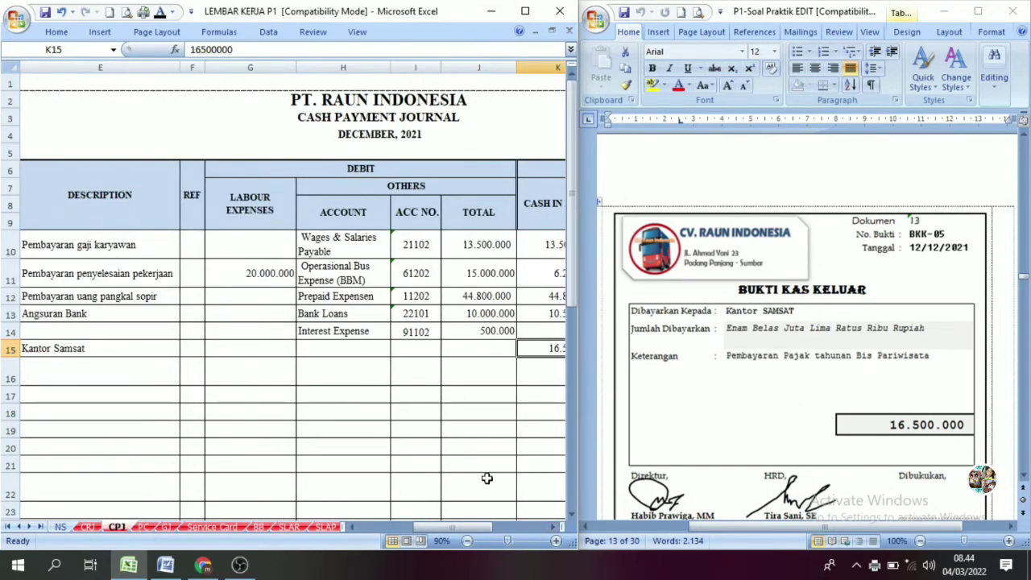
left_click(554, 527)
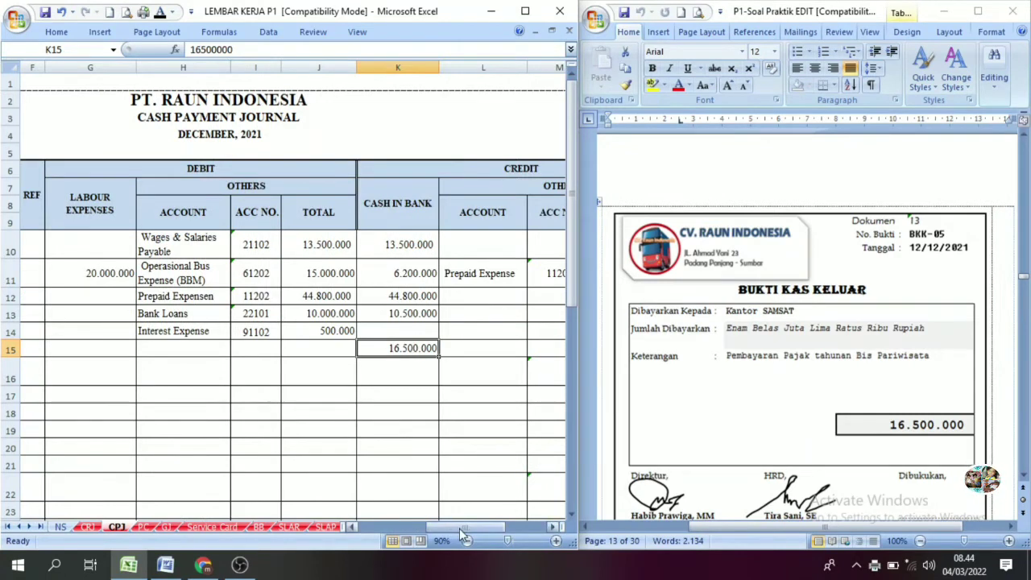
left_click_drag(460, 528, 451, 529)
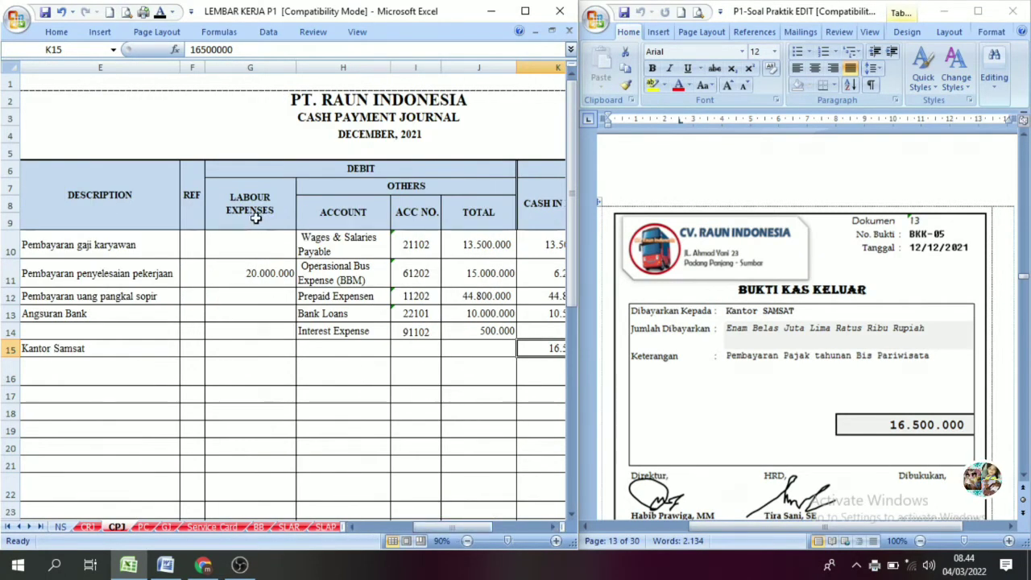
left_click(245, 333)
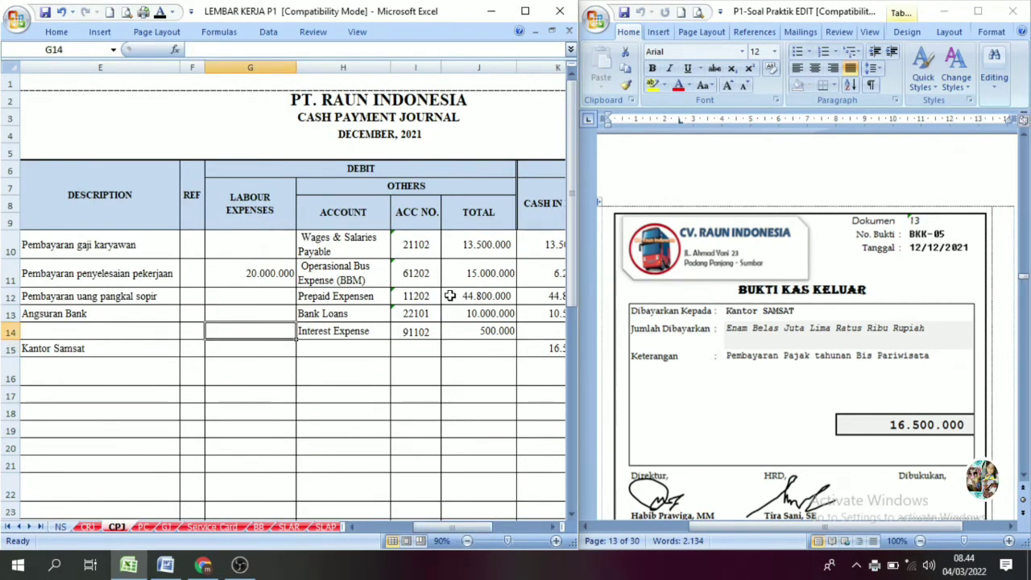
left_click(367, 187)
left_click(325, 349)
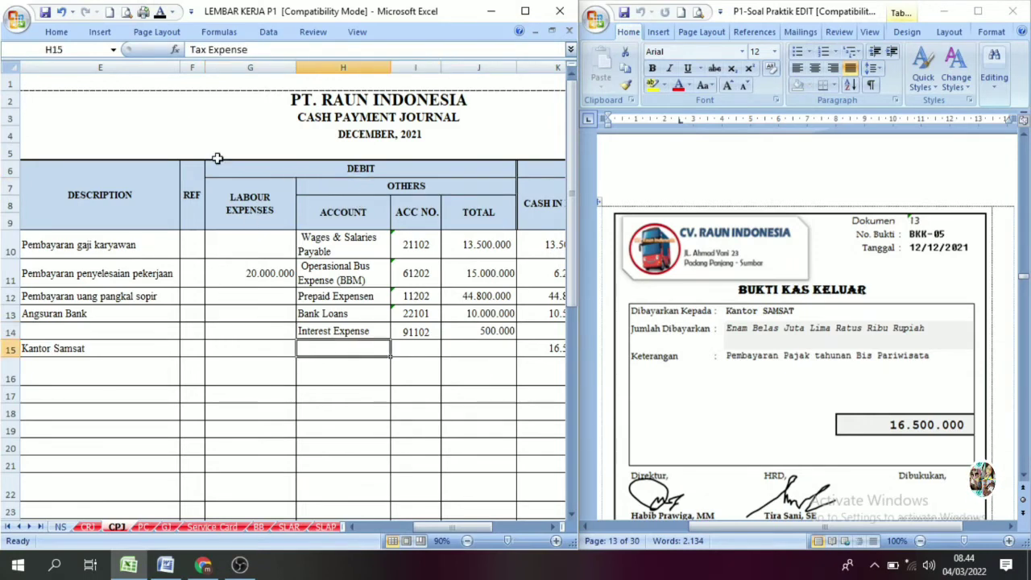
left_click(160, 12)
left_click(411, 346)
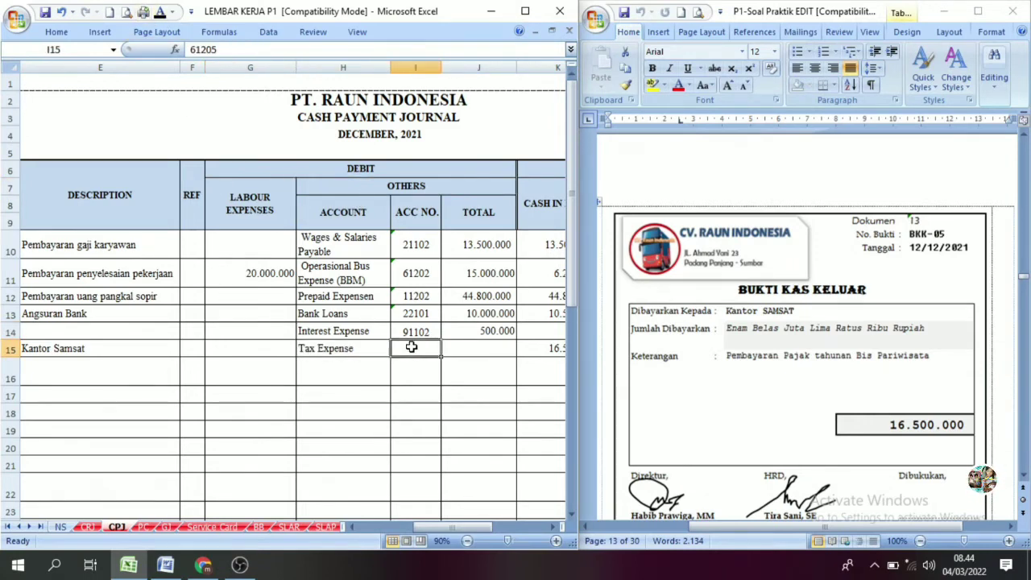
left_click(160, 12)
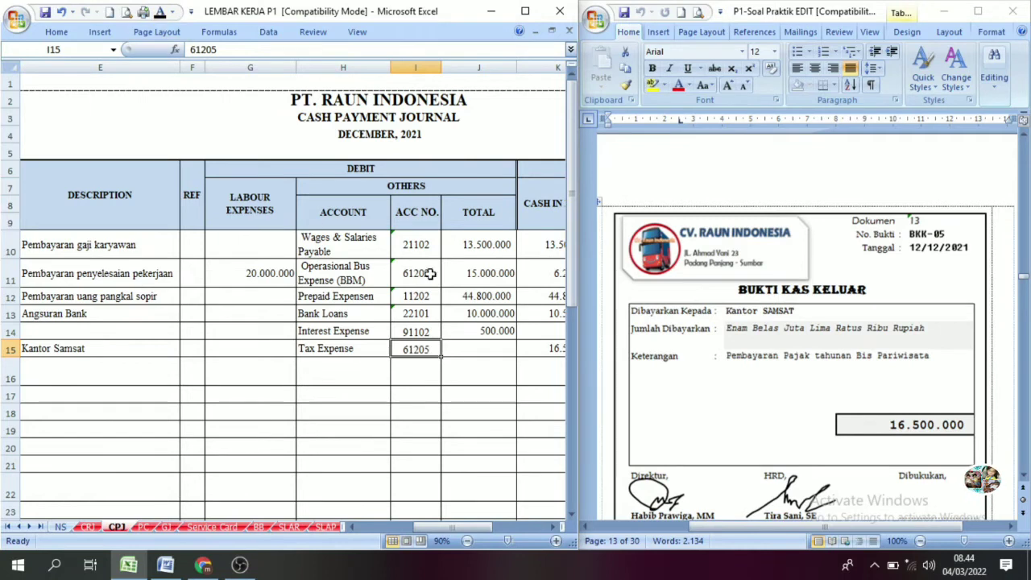
left_click(465, 346)
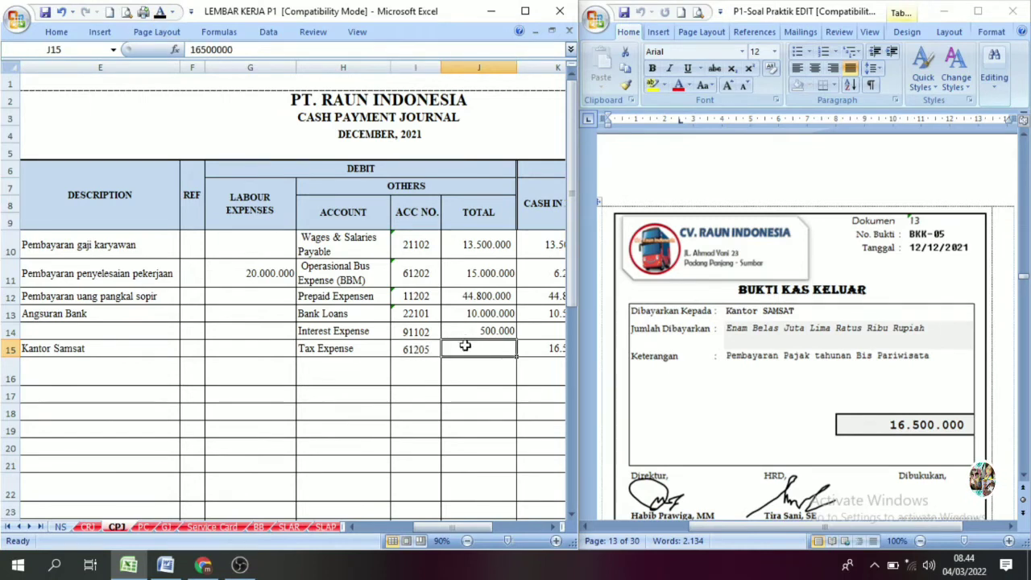
left_click(160, 12)
left_click(495, 427)
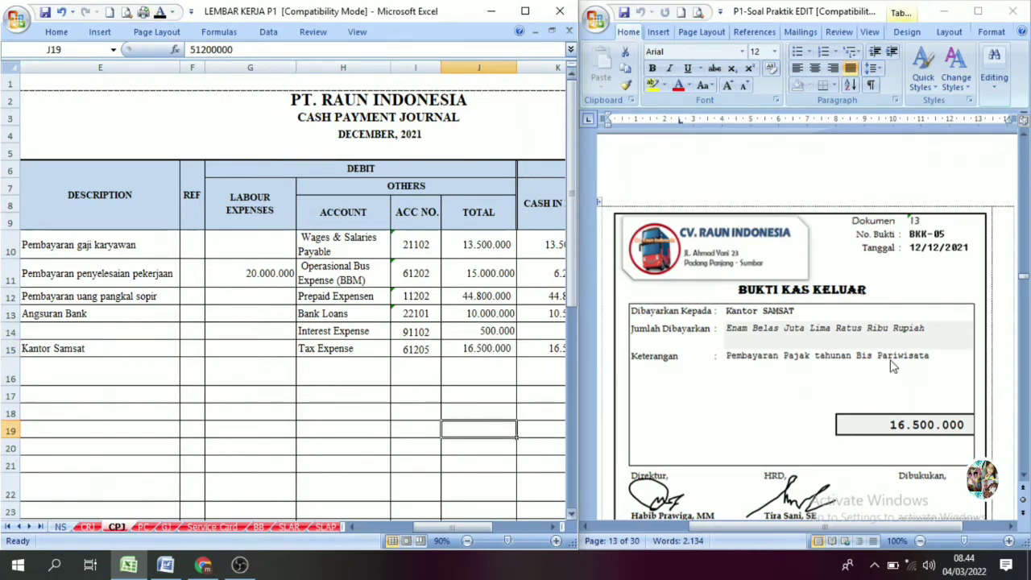
Step: Bring up voucher BKK-06 in the Word document and check its departure dates against the Dinas Pariwisata Sumbar service card
left_click(1024, 477)
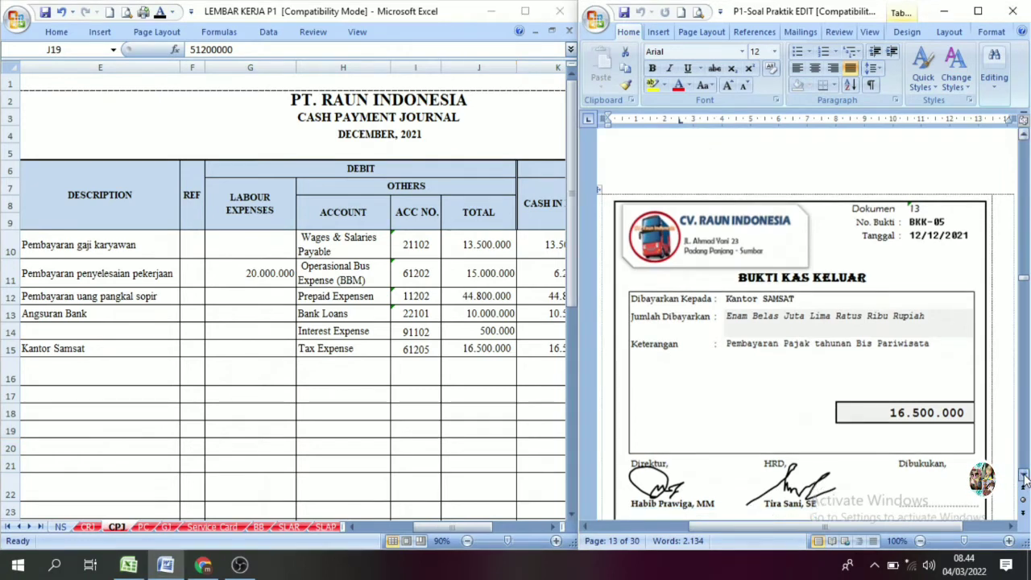
scroll(1025, 477, "down", 5)
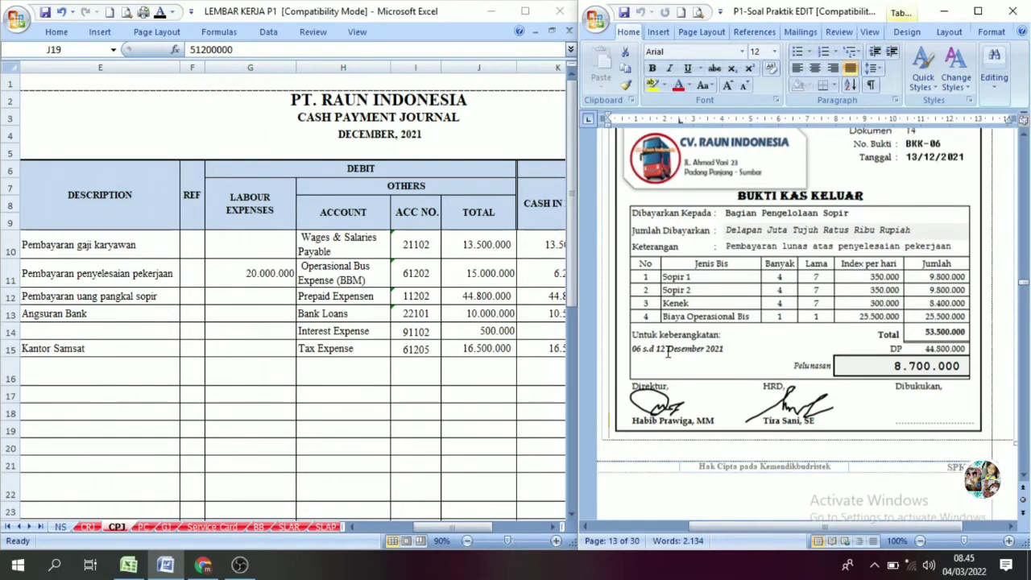
left_click(212, 527)
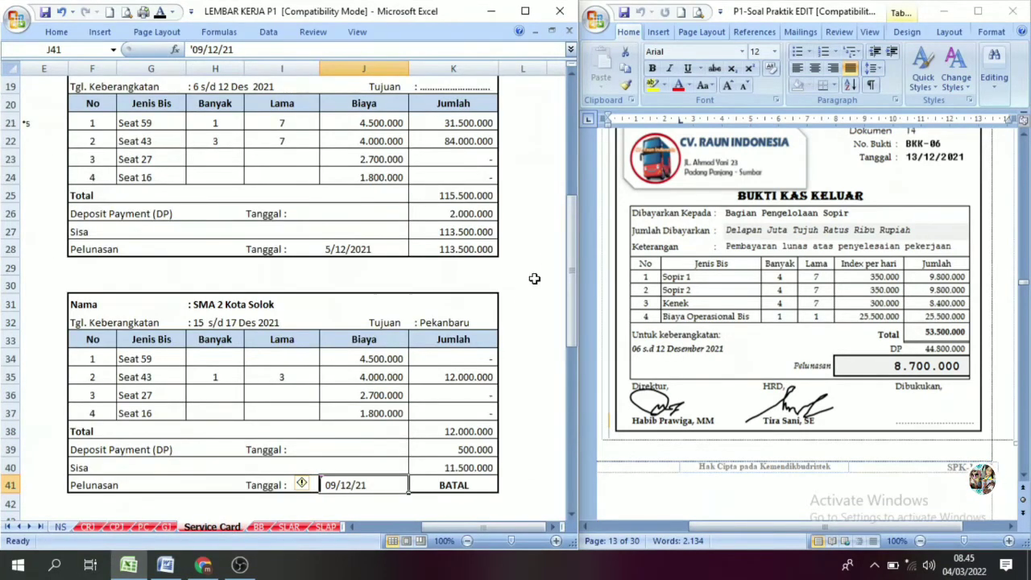
left_click_drag(569, 258, 570, 193)
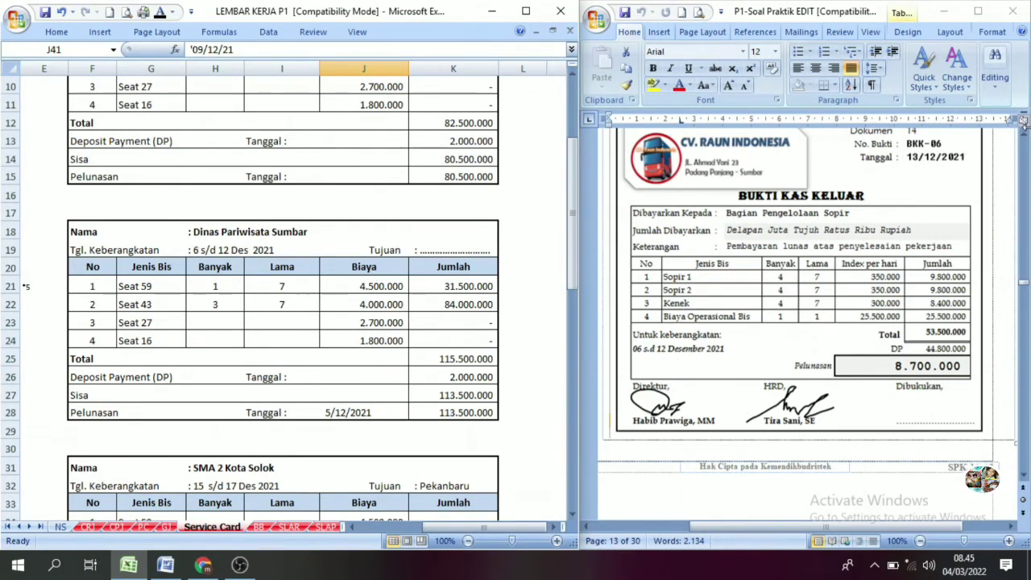
left_click(1027, 135)
left_click(1026, 135)
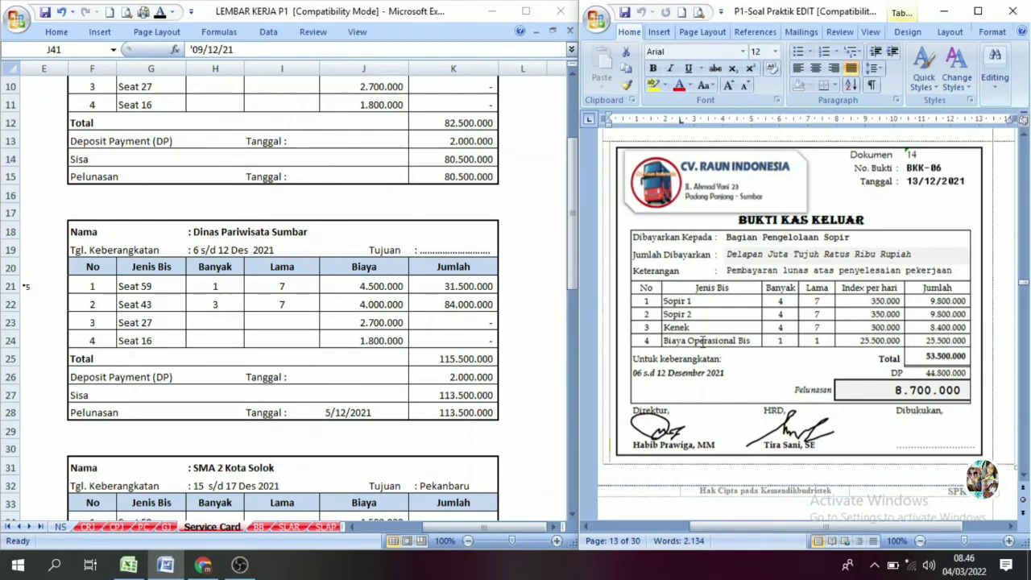
Step: Reveal date 13, invoice BKK-06 and description Pembayaran penyelesaian pekerjaan in Cash Payment Journal row 16 using black font
left_click(117, 527)
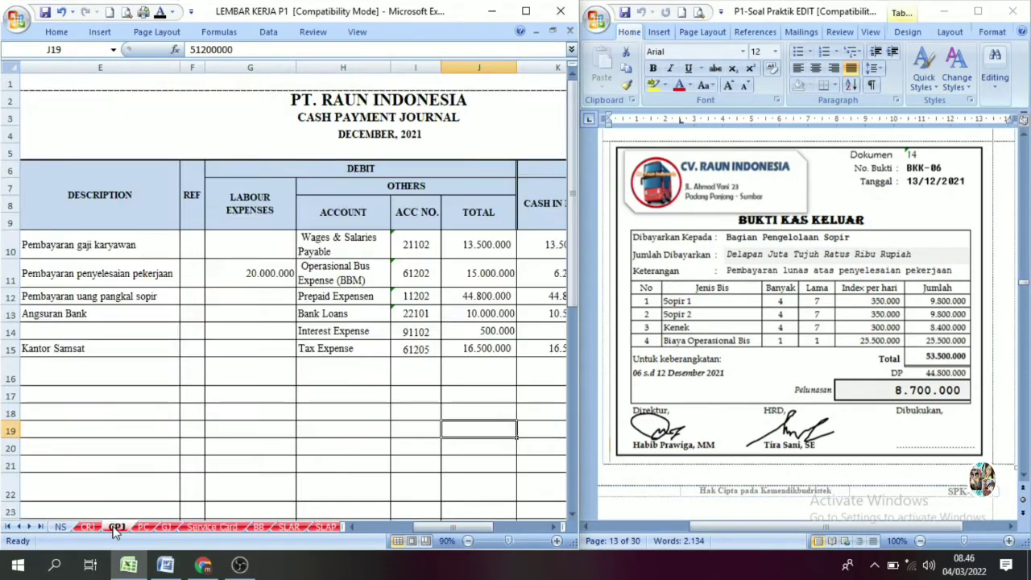
left_click_drag(481, 529, 451, 560)
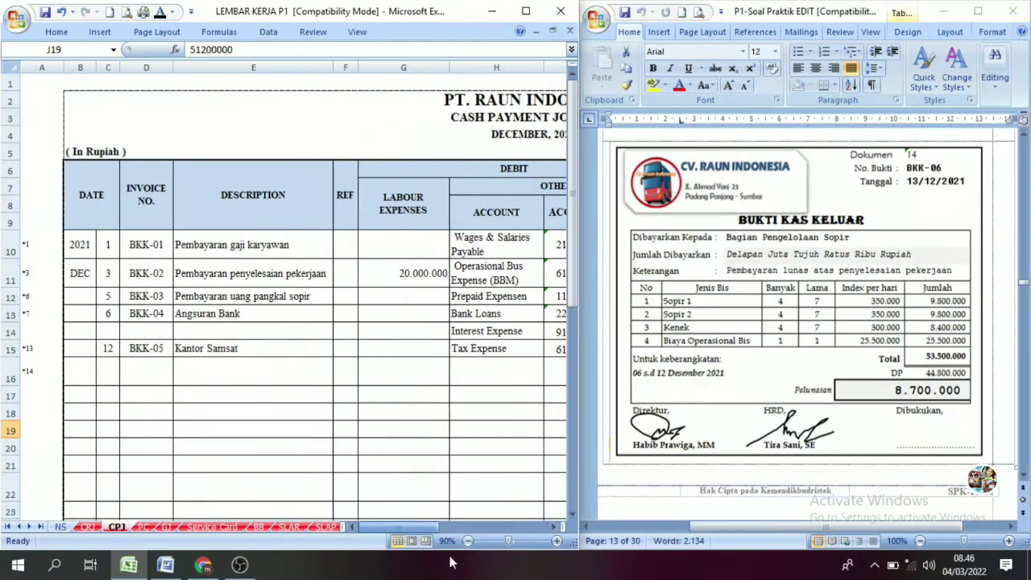
left_click(142, 376)
left_click_drag(126, 375, 107, 372)
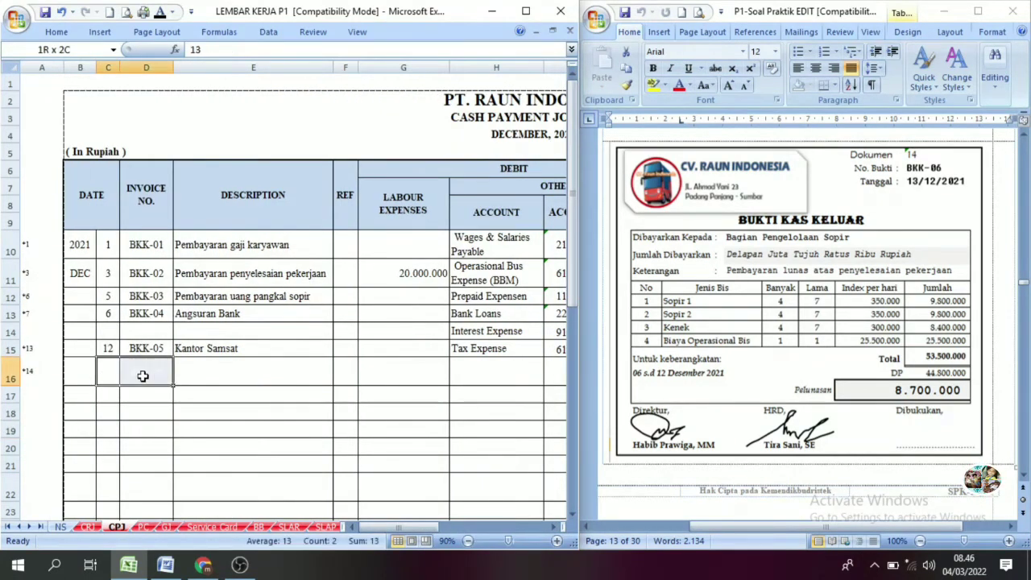
left_click(160, 11)
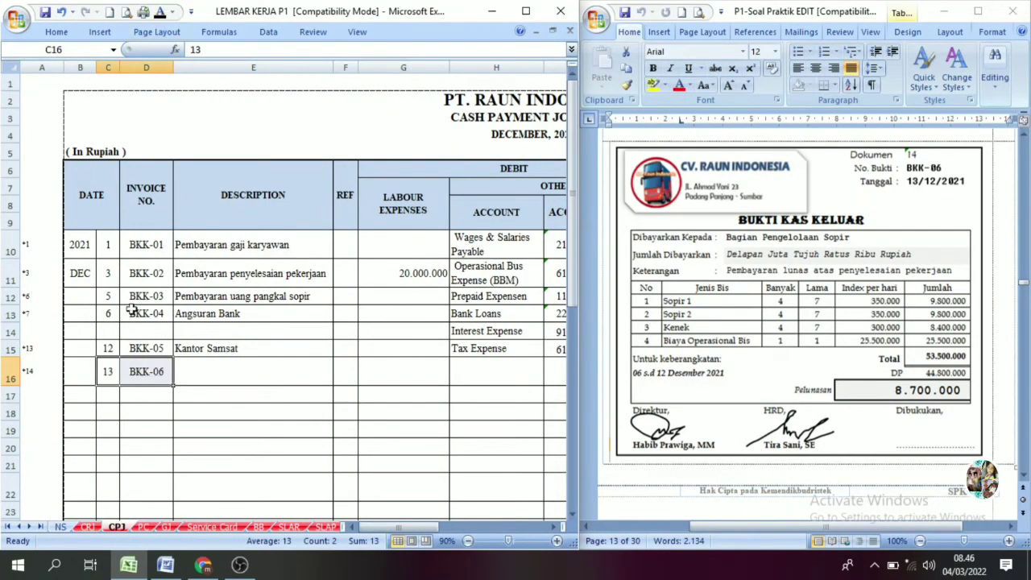
left_click(223, 380)
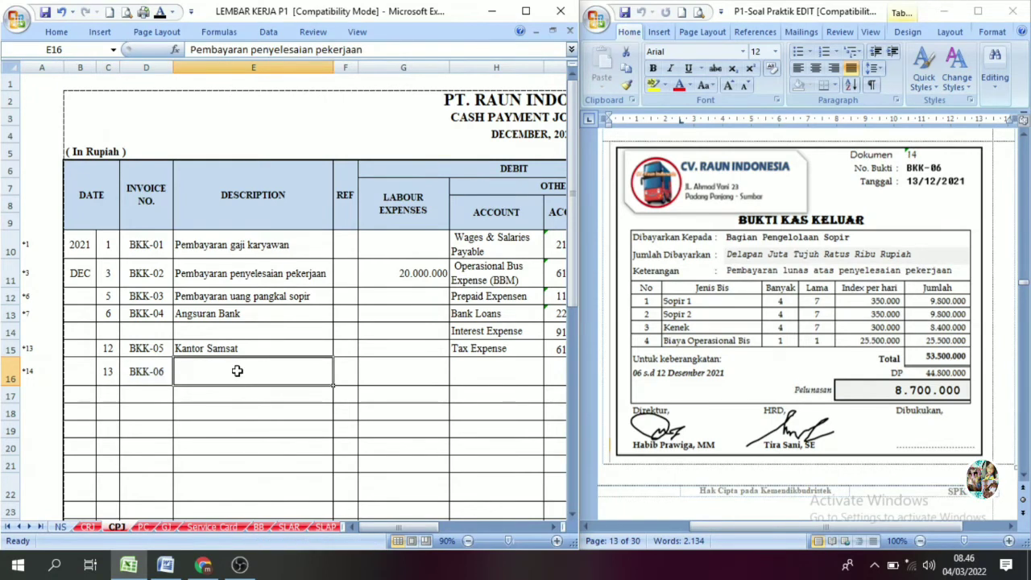
left_click(159, 12)
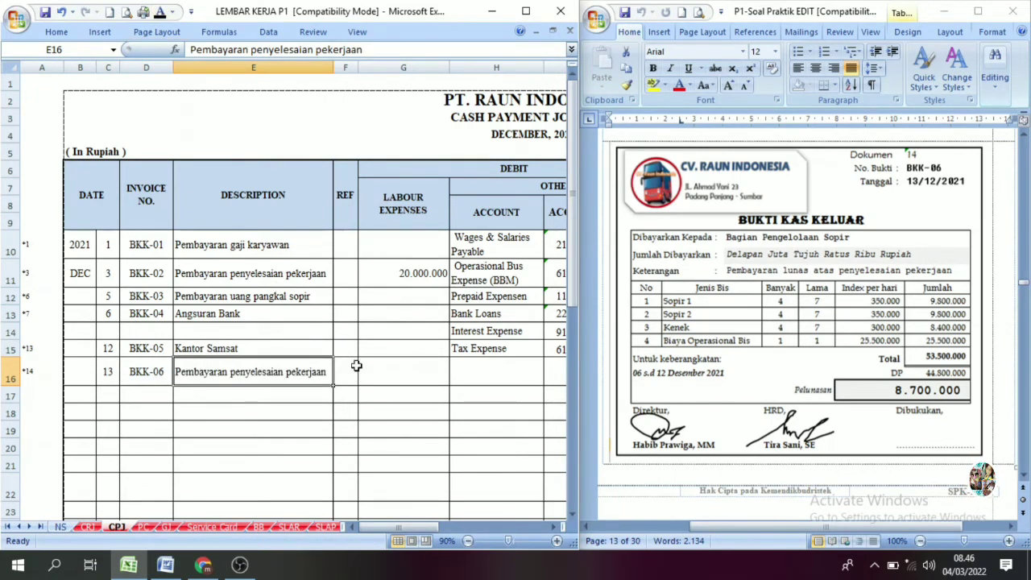
Step: Reveal BKK-06's 8.700.000 Cash in Bank credit and 28.000.000 Labour Expenses debit in Cash Payment Journal row 16 using black font
left_click(553, 527)
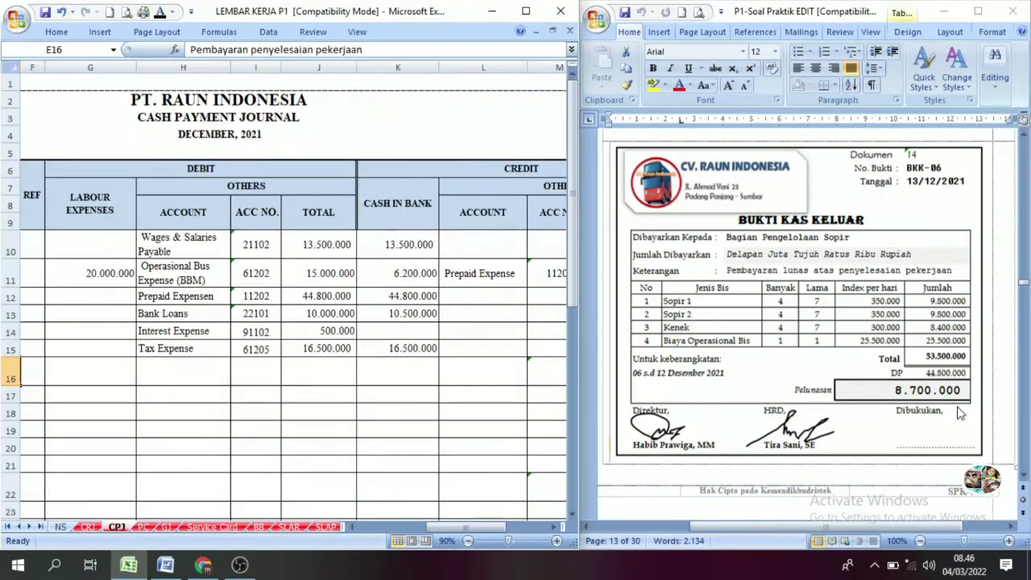
left_click(405, 370)
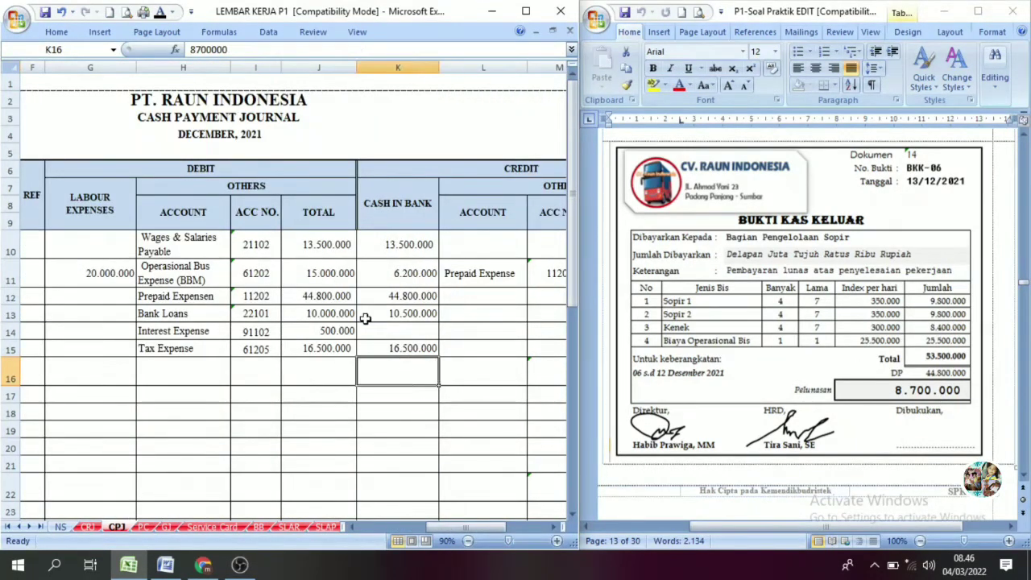
left_click(157, 14)
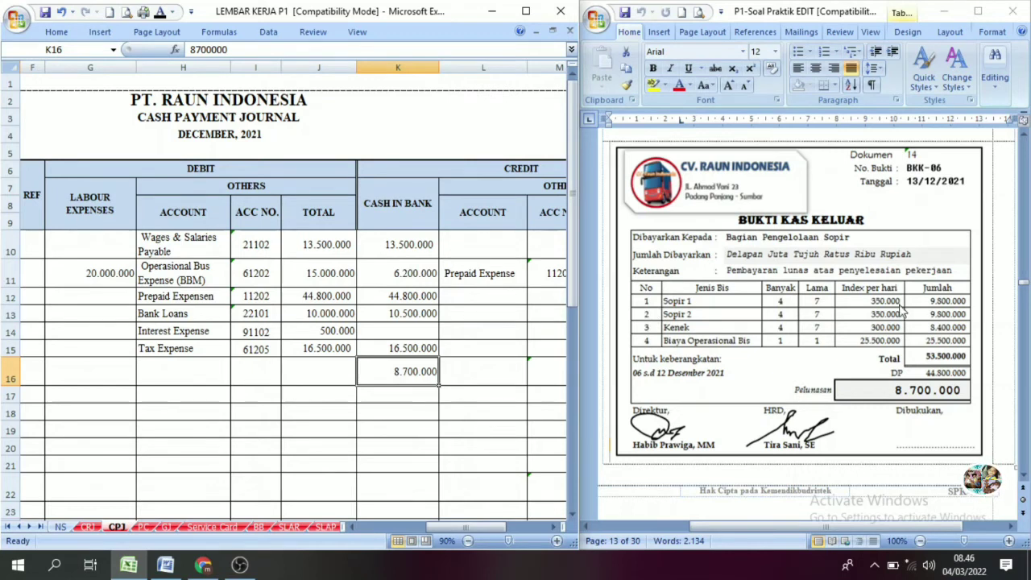
left_click(942, 306)
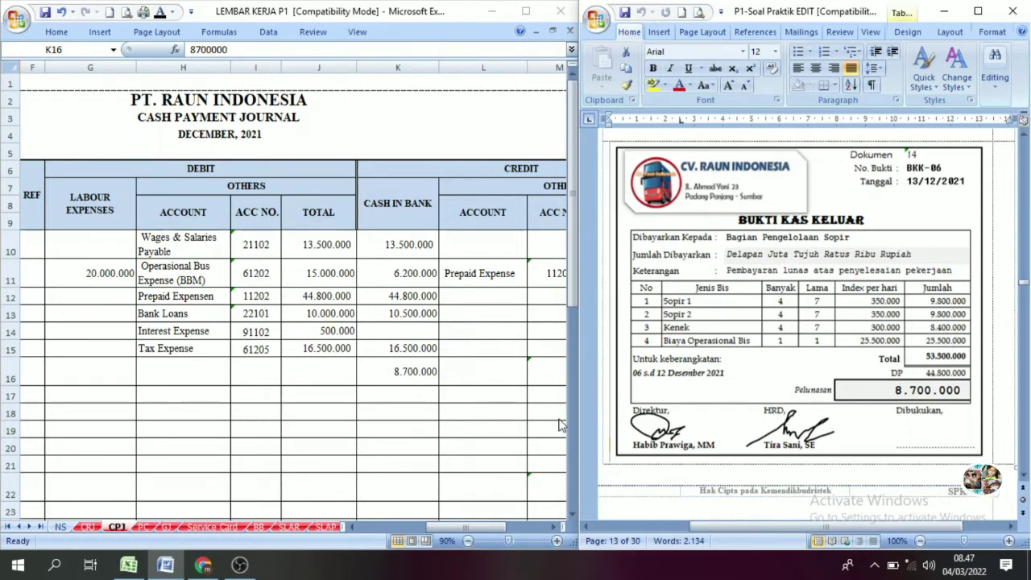
left_click(149, 371)
left_click(90, 373)
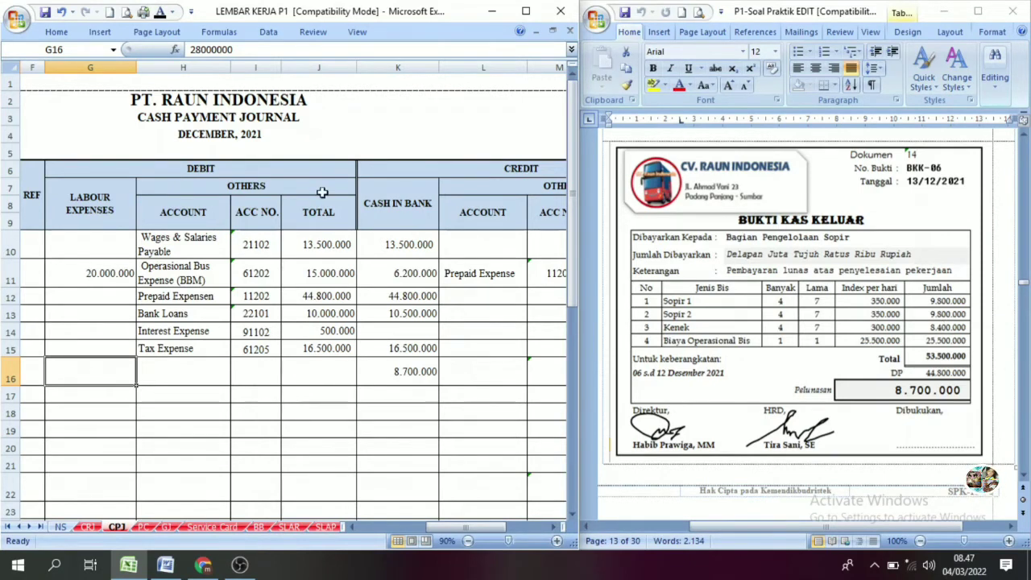
left_click(161, 15)
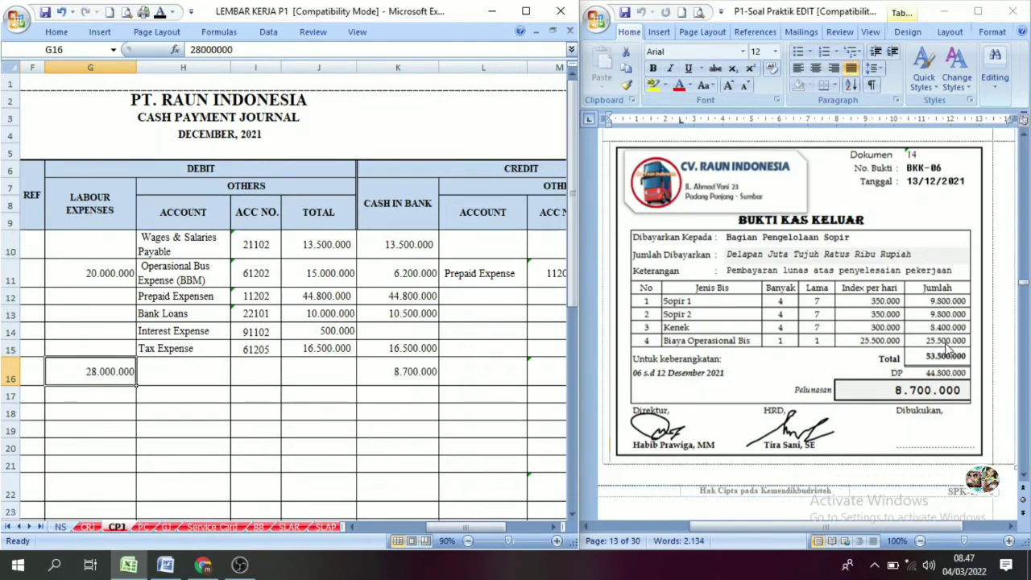
Step: Reveal BKK-06's debit account Operasional Bus Expense (BBM), account number 61202 and 25.500.000 total in row 16 using black font
left_click(181, 374)
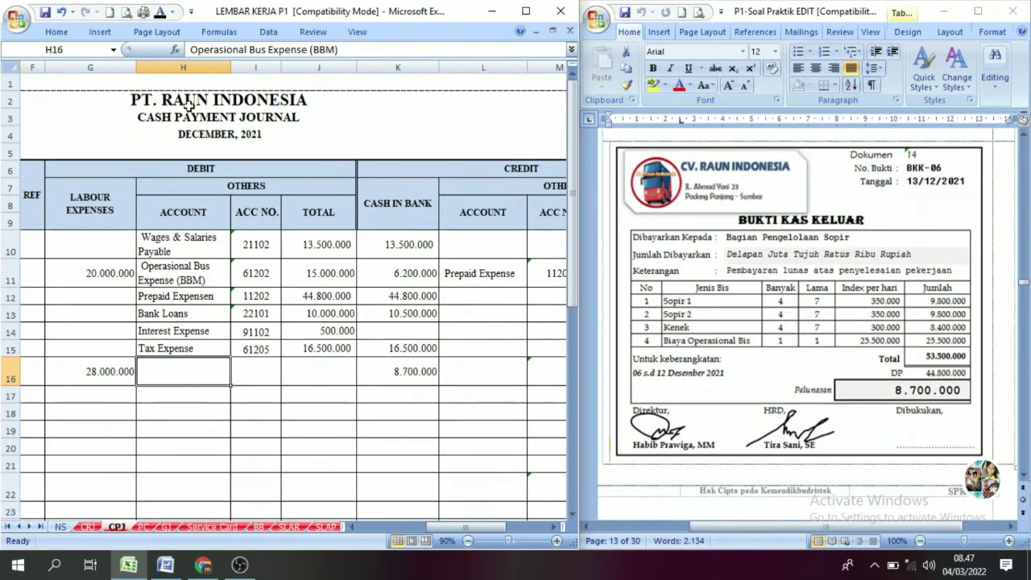
left_click(161, 14)
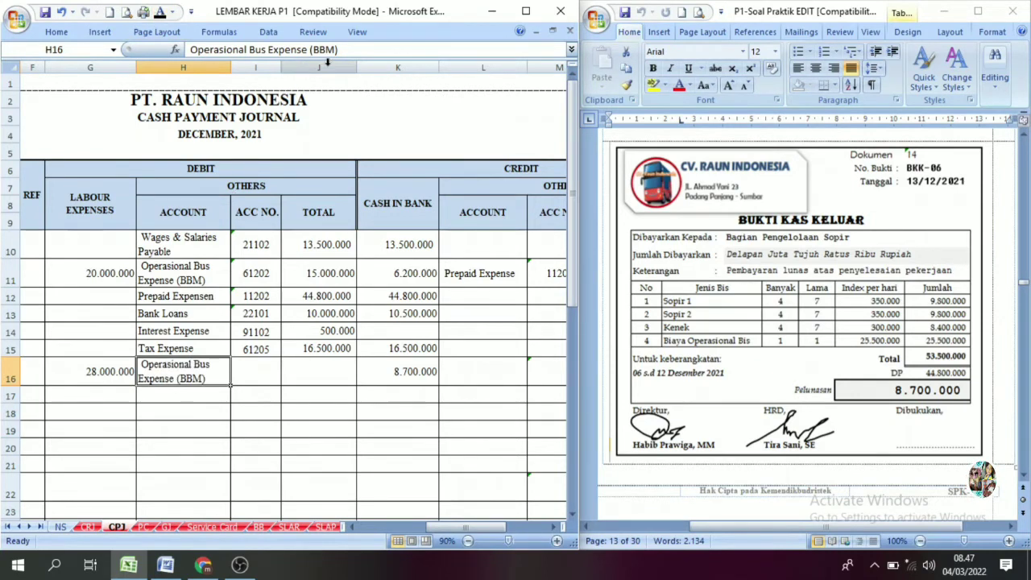
left_click(254, 376)
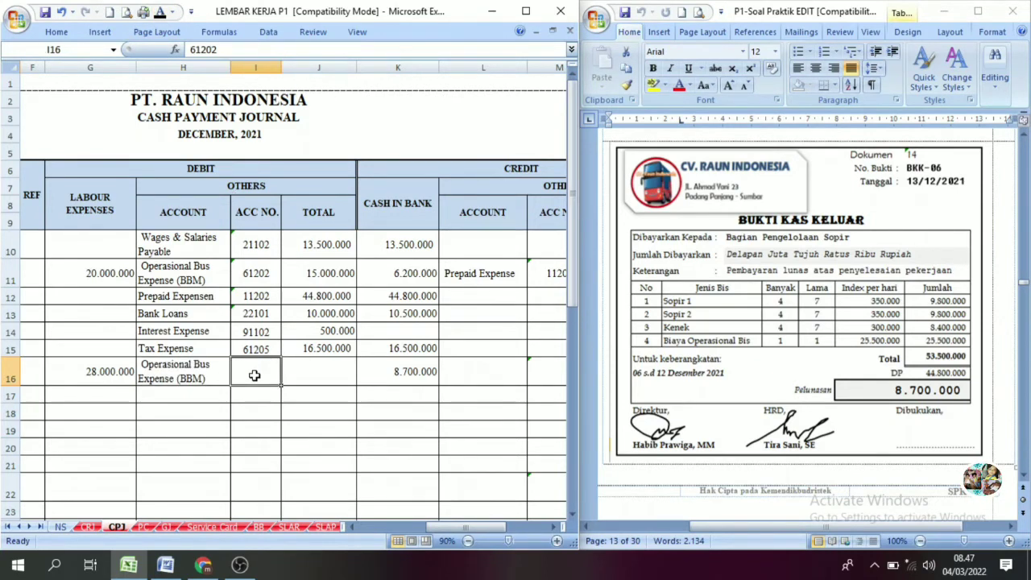
left_click(161, 14)
left_click(306, 376)
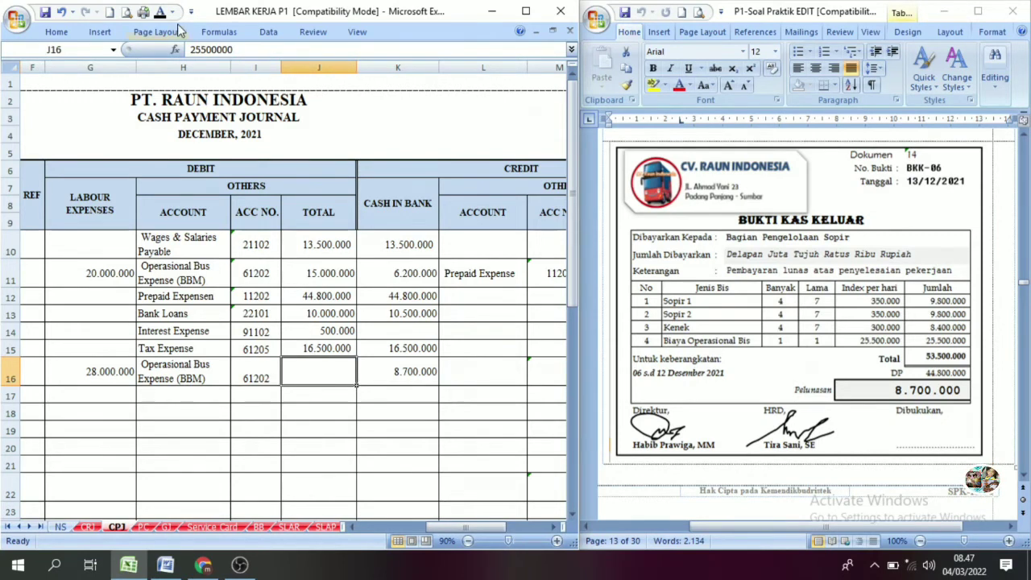
left_click(161, 13)
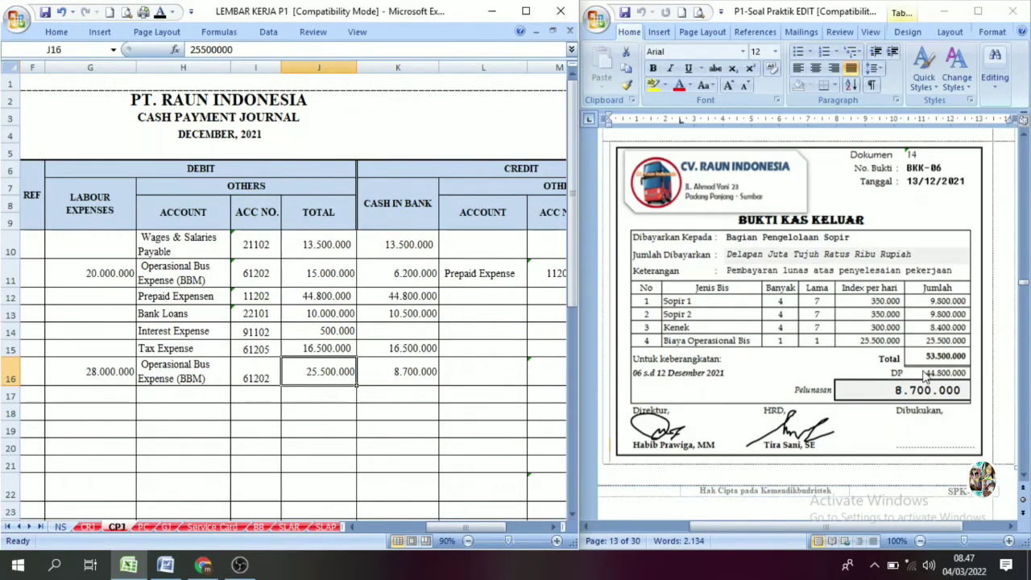
Step: Reveal BKK-06's credit account Prepaid Expense and its 44.800.000 total in Cash Payment Journal row 16 using black font
left_click(553, 531)
left_click(553, 530)
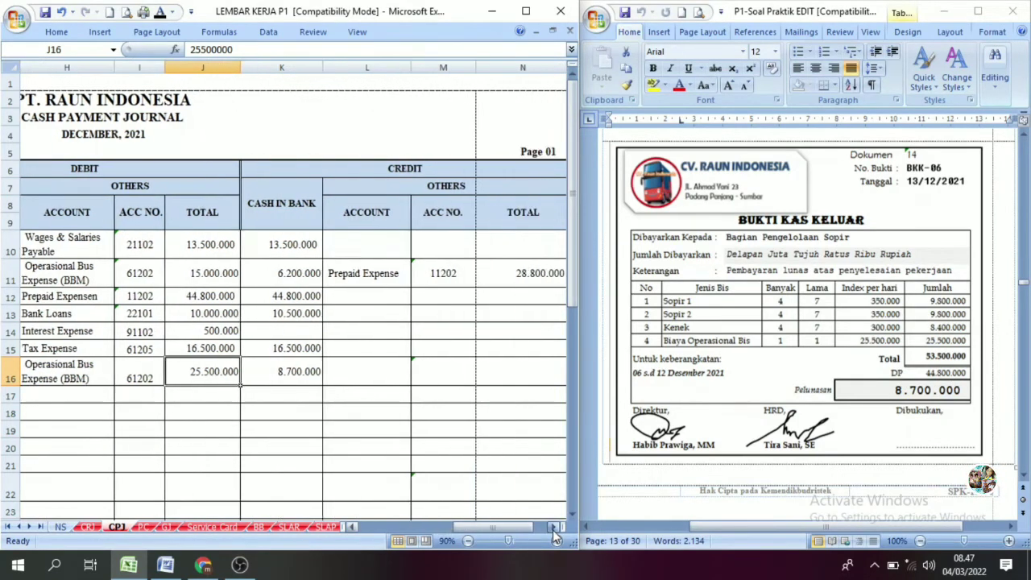
left_click(382, 372)
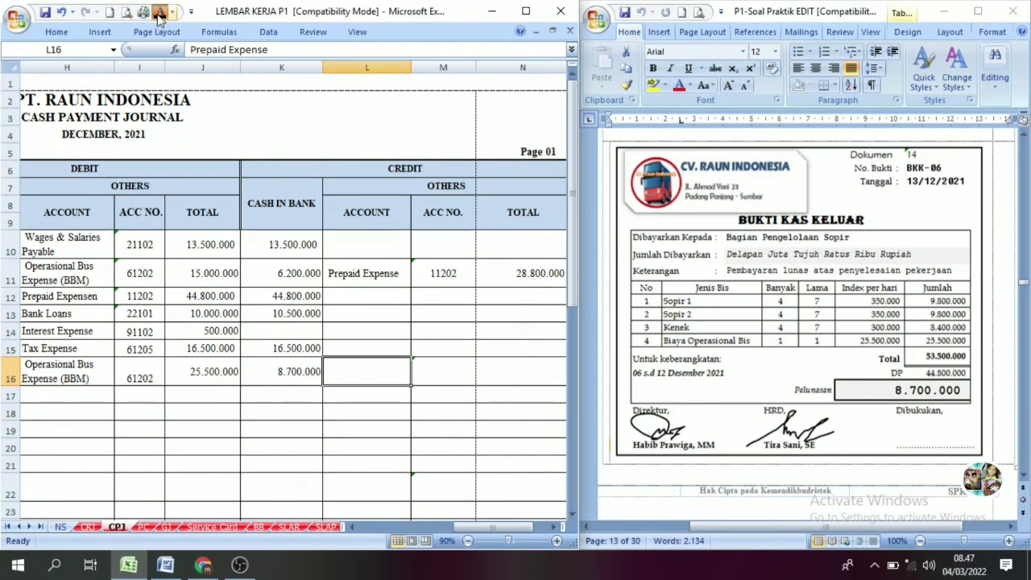
left_click(496, 371)
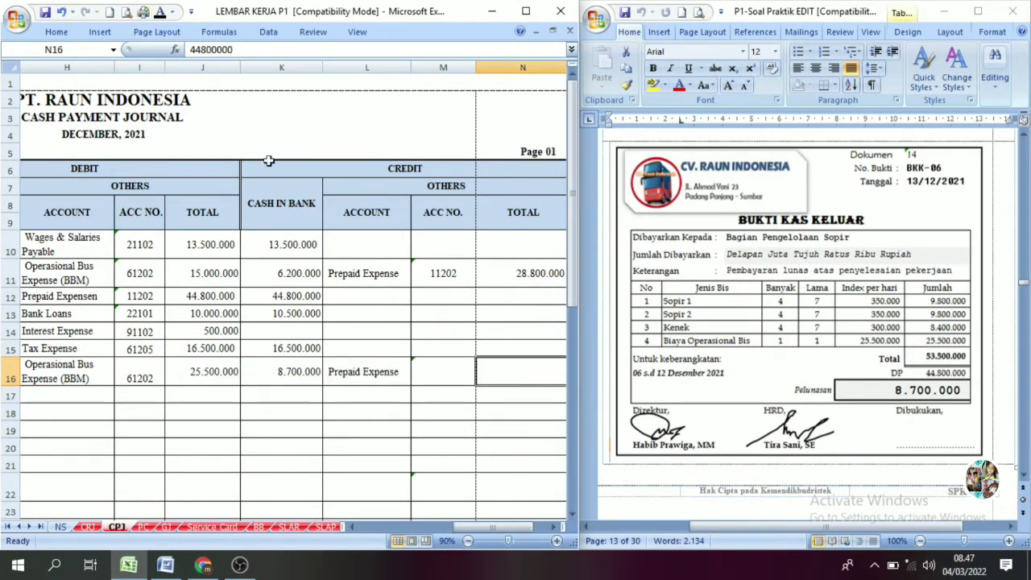
left_click(161, 12)
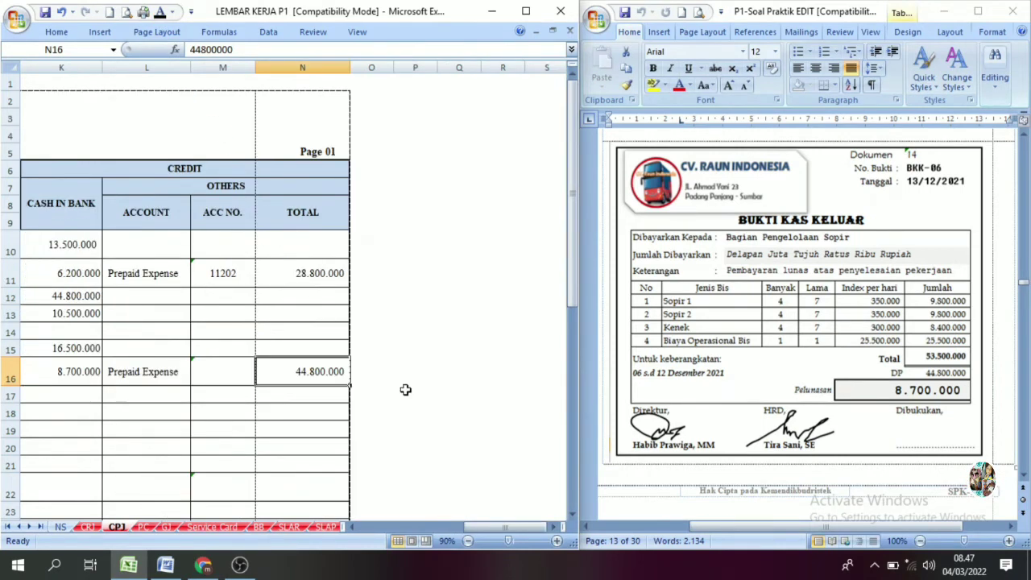
Step: Reveal BKK-06's credit account number 11202 in Cash Payment Journal row 16 using black font, and review the row's debit entries
left_click(222, 371)
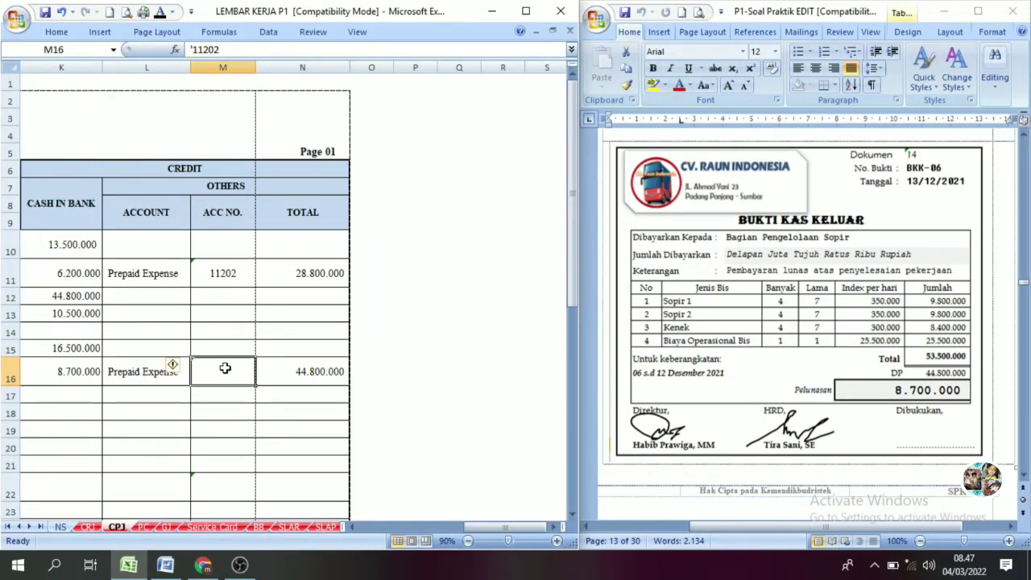
left_click(160, 13)
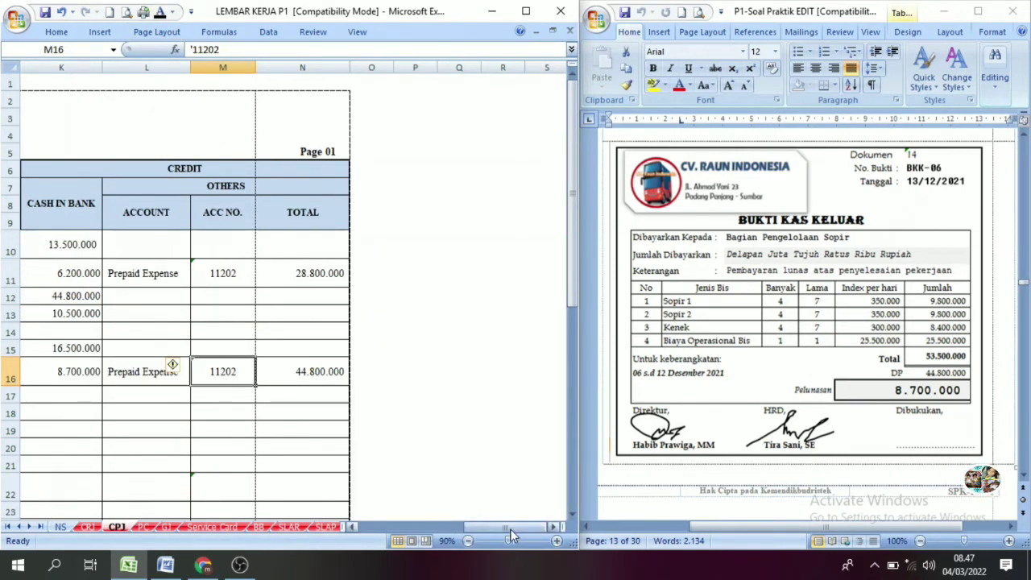
left_click_drag(511, 530, 452, 517)
left_click(438, 379)
left_click(409, 375)
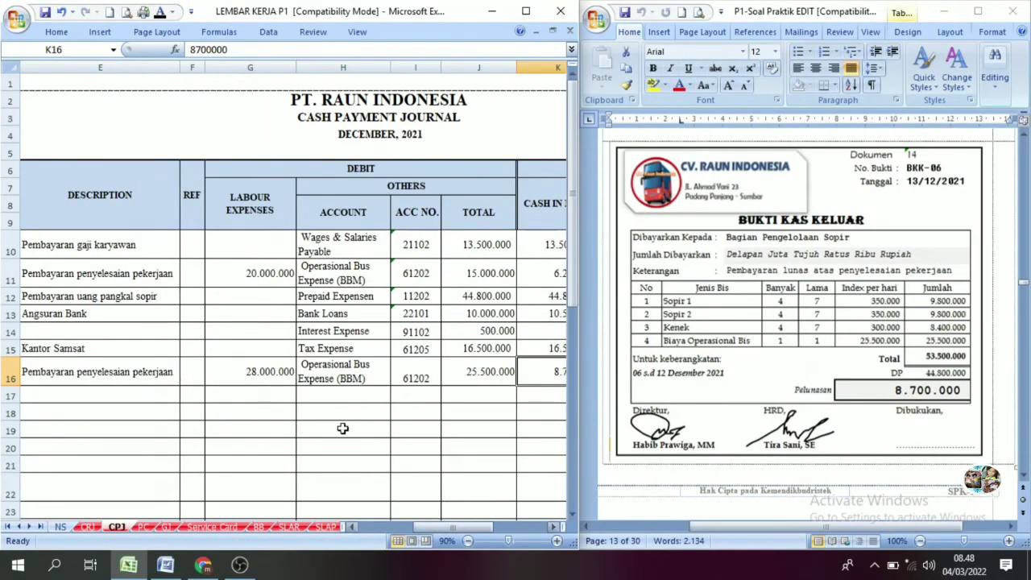
left_click(270, 372)
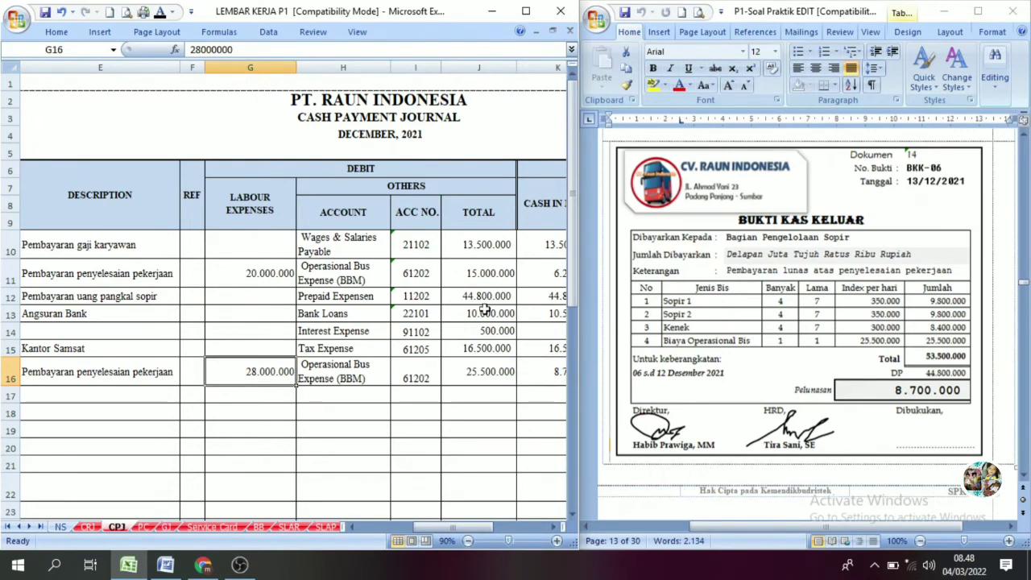
left_click(484, 374)
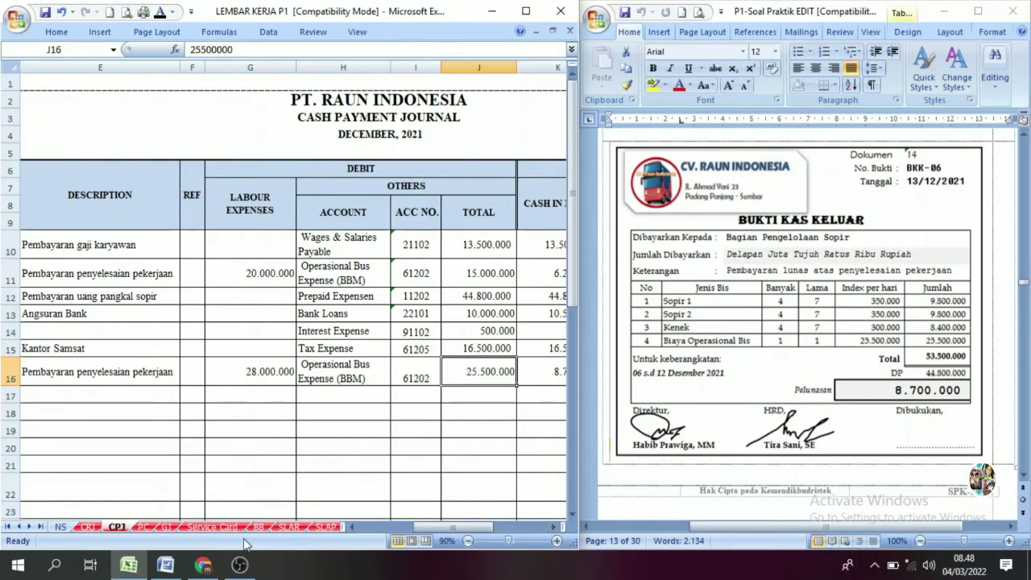
Step: Examine Dinas Pariwisata Sumbar's total and deposit on its service card alongside the unearned rent revenue breakdown in the NS sheet
left_click(211, 527)
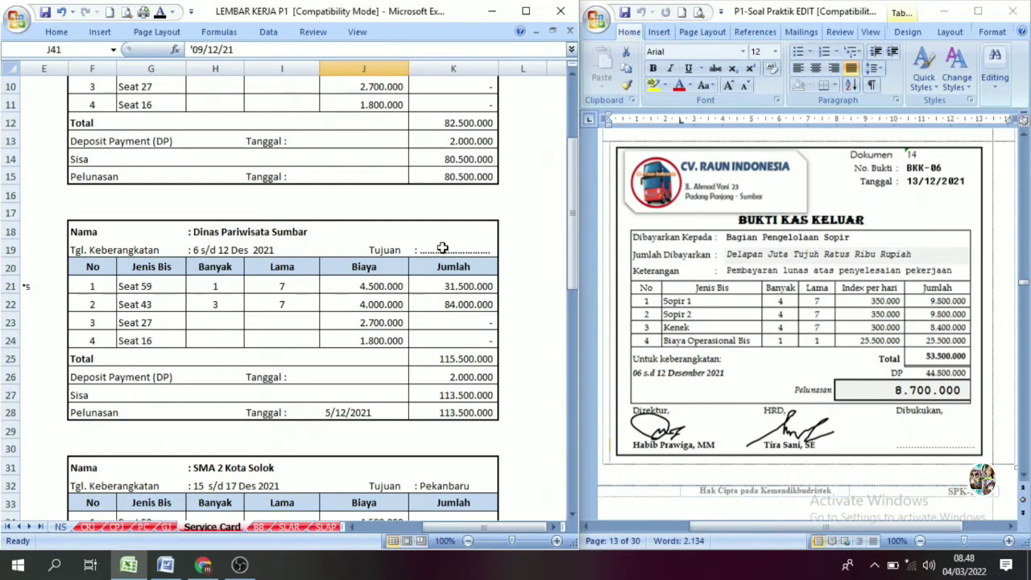
left_click(479, 358)
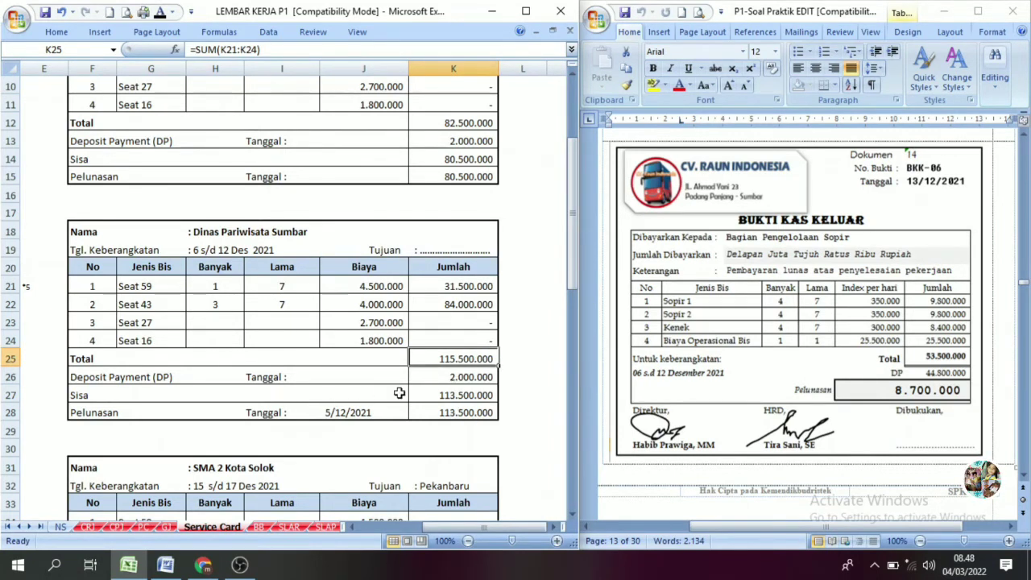
left_click(181, 376)
left_click(445, 377)
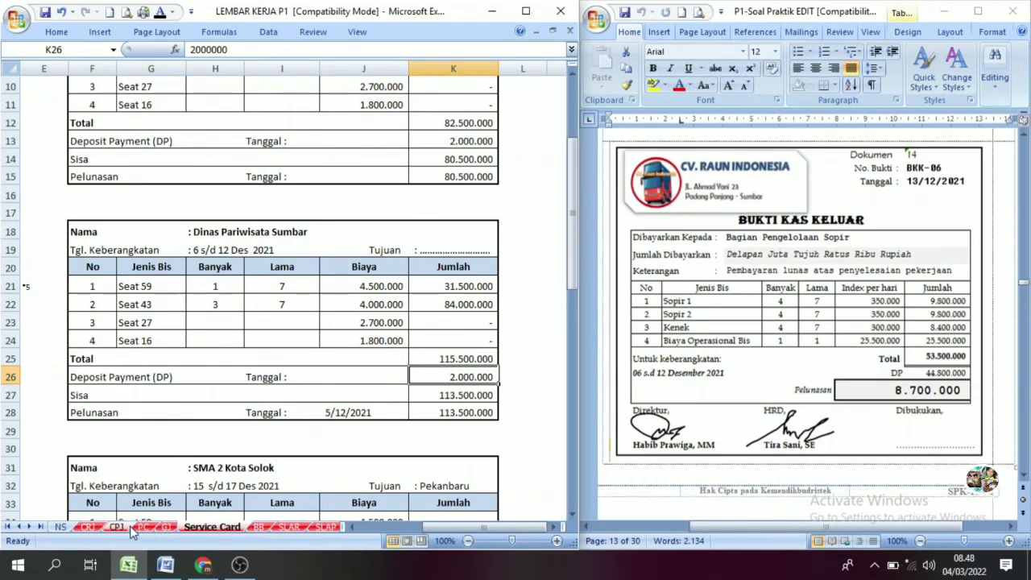
left_click(61, 527)
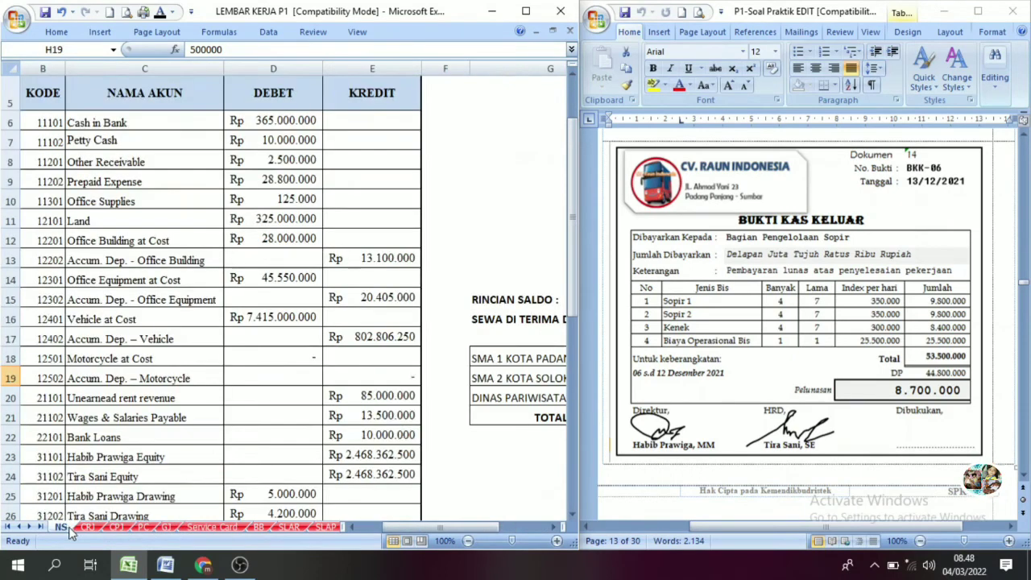
left_click_drag(473, 526, 511, 529)
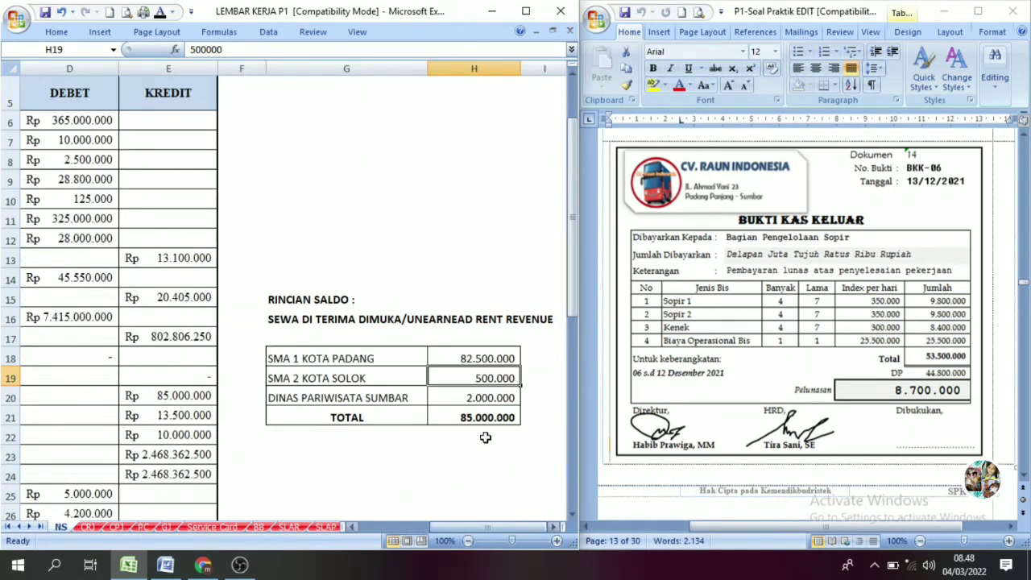
left_click(481, 398)
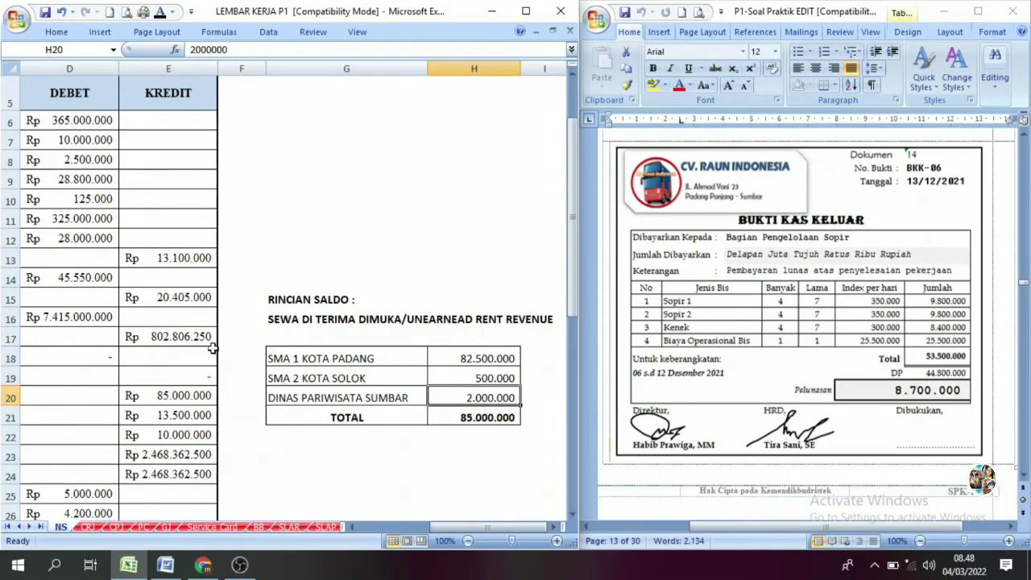
left_click(182, 400)
left_click(470, 312)
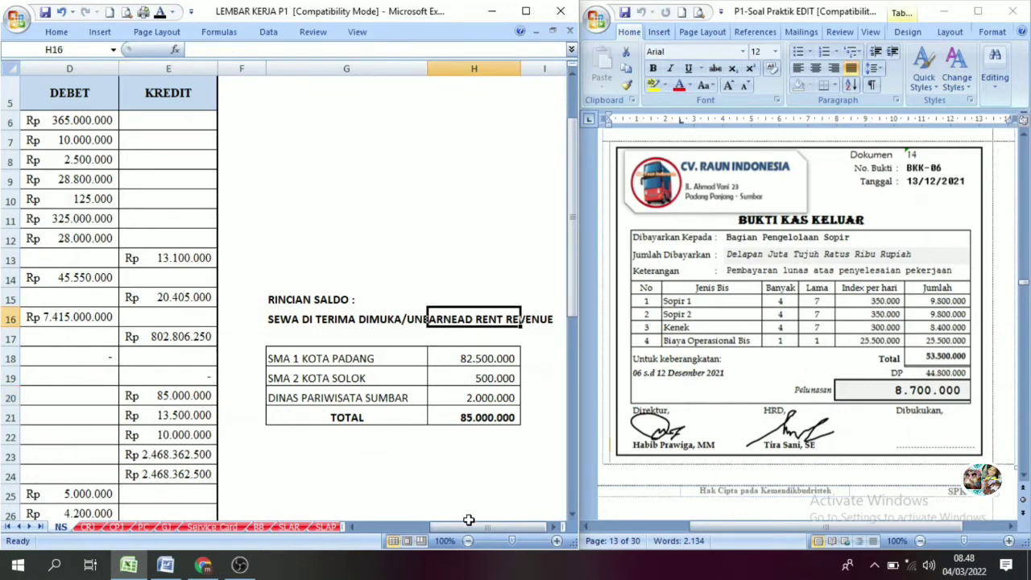
Step: Compare Dinas Pariwisata Sumbar's service card deposit with its NS breakdown entry and the Unearnead rent revenue account balance
left_click(232, 527)
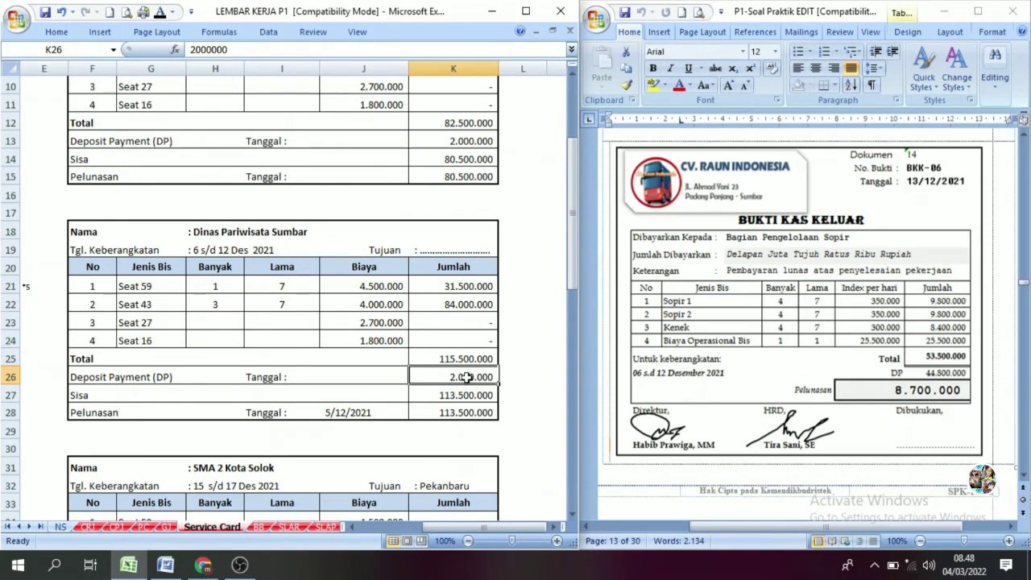
left_click(60, 527)
left_click(475, 395)
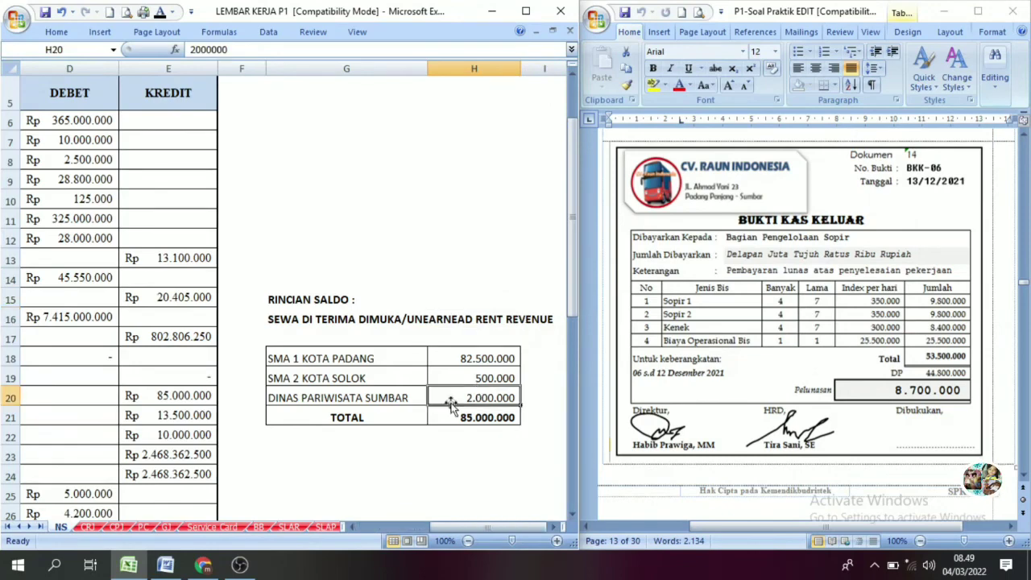
left_click(387, 397)
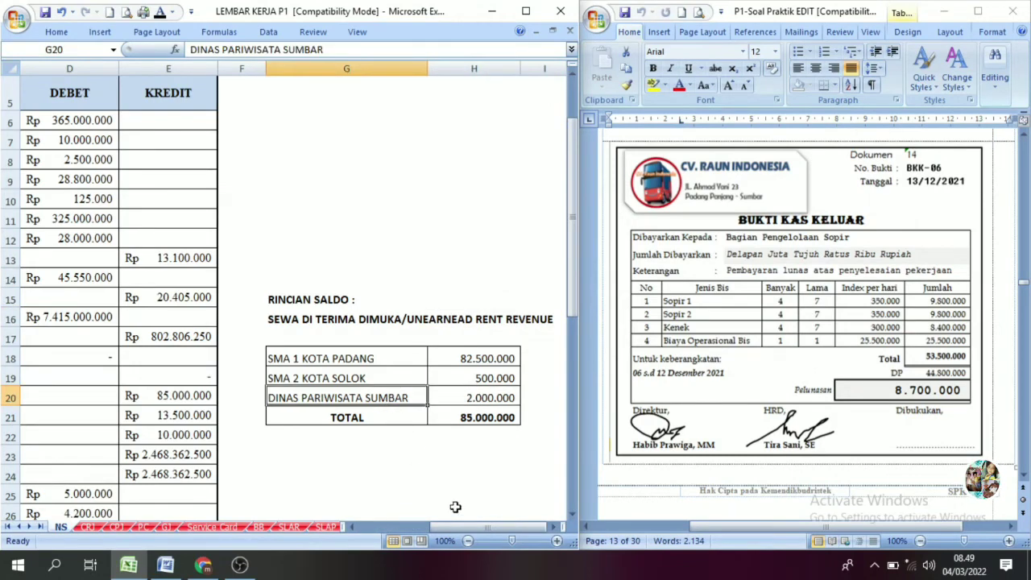
left_click_drag(476, 528, 359, 530)
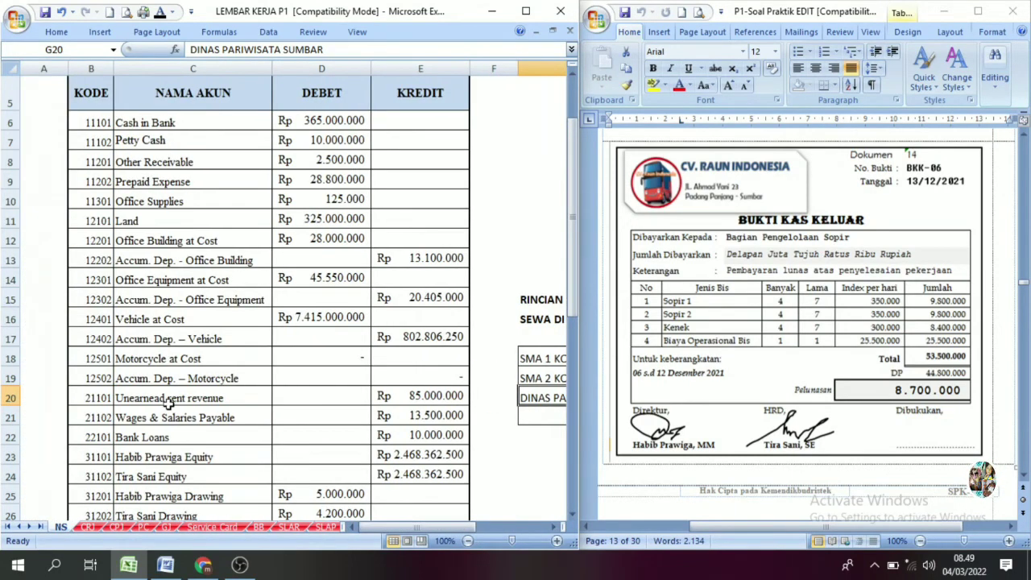
left_click(409, 392)
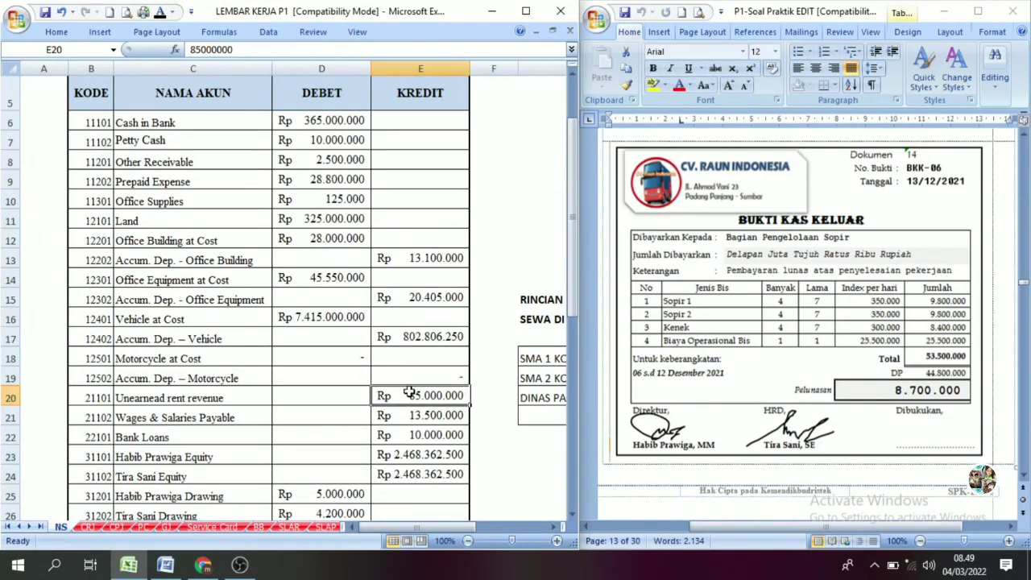
left_click_drag(442, 524, 483, 524)
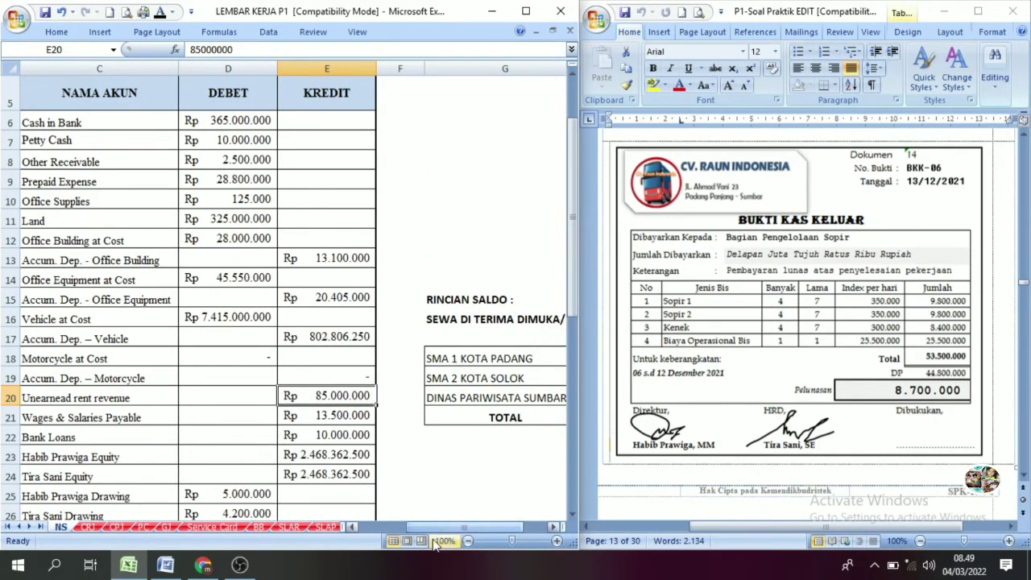
Step: Compare Dinas Pariwisata Sumbar's remaining balance, settlement and total on the service card with the BKM-02 entry in the Cash Receipt Journal
left_click(216, 527)
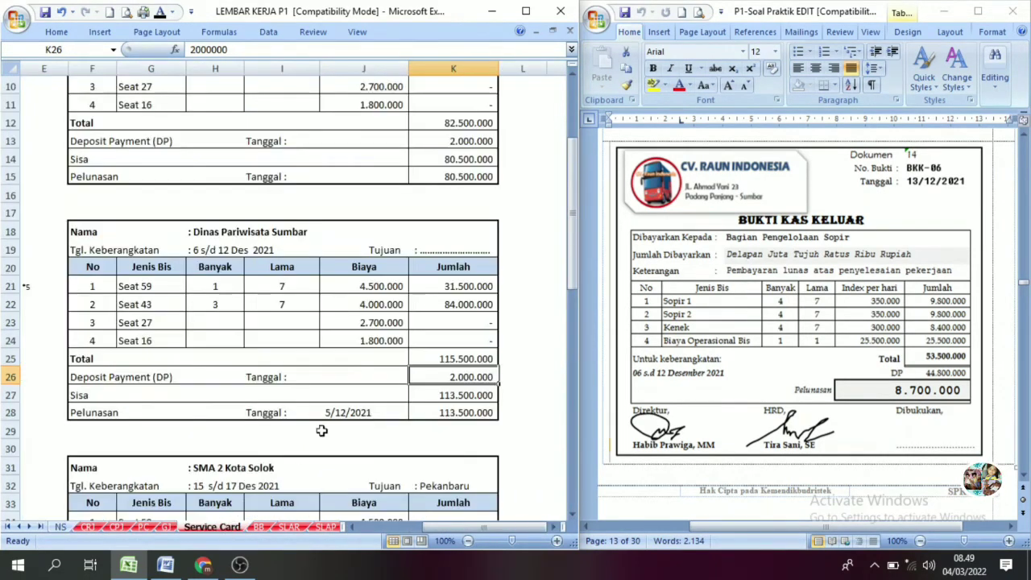
left_click(466, 393)
left_click(464, 411)
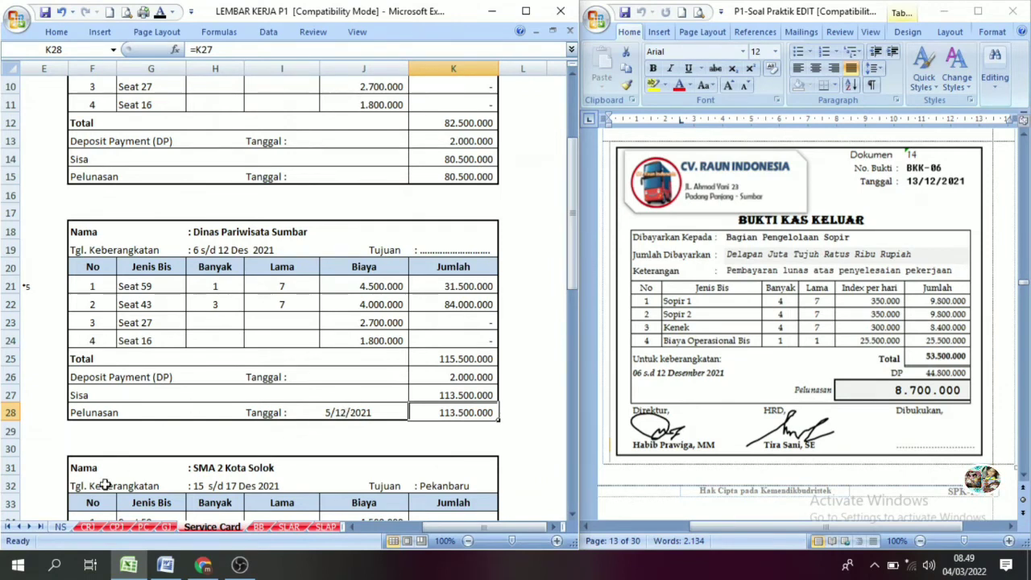
left_click(87, 528)
left_click(94, 290)
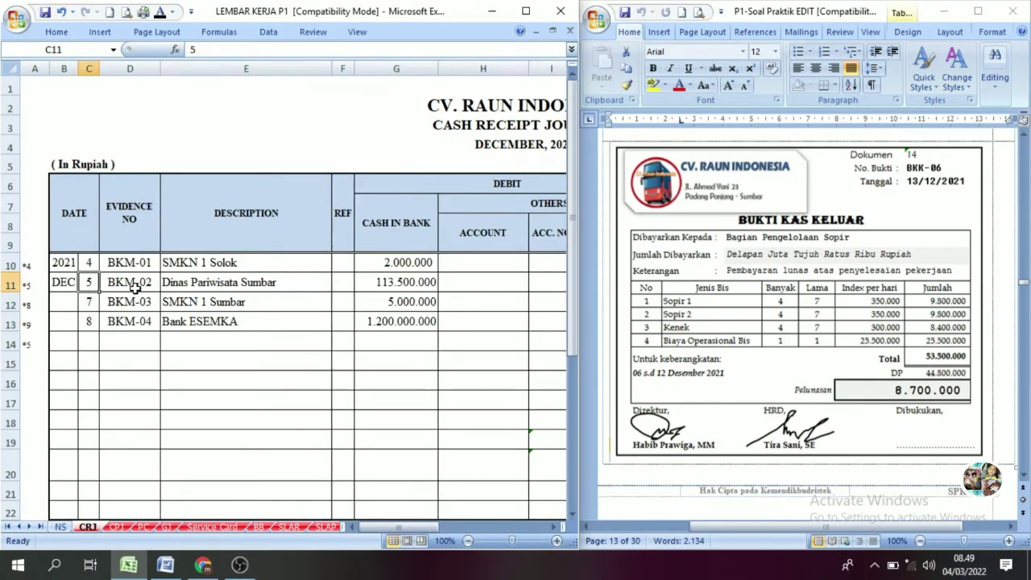
left_click(387, 282)
left_click_drag(419, 529, 480, 524)
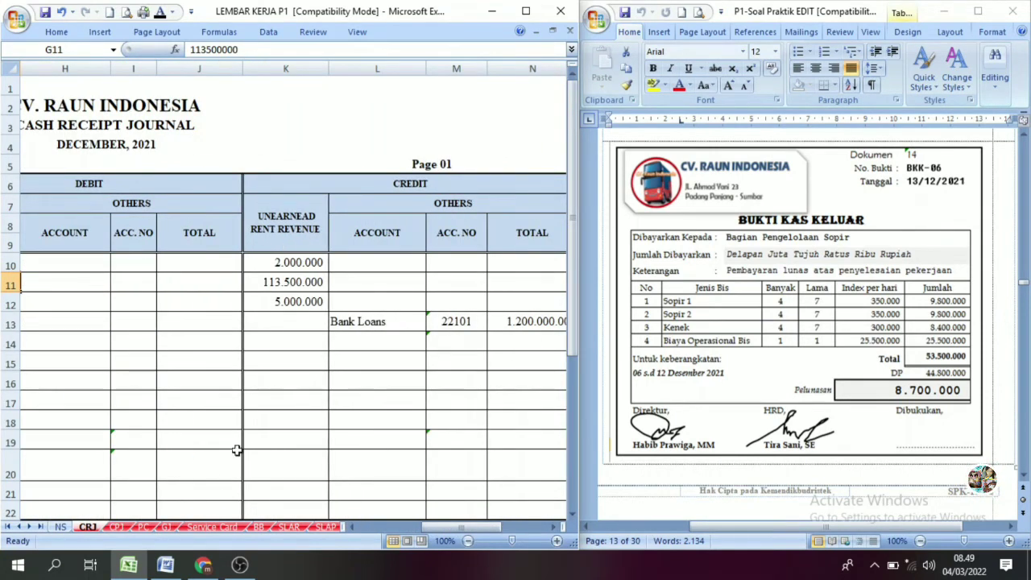
left_click(215, 530)
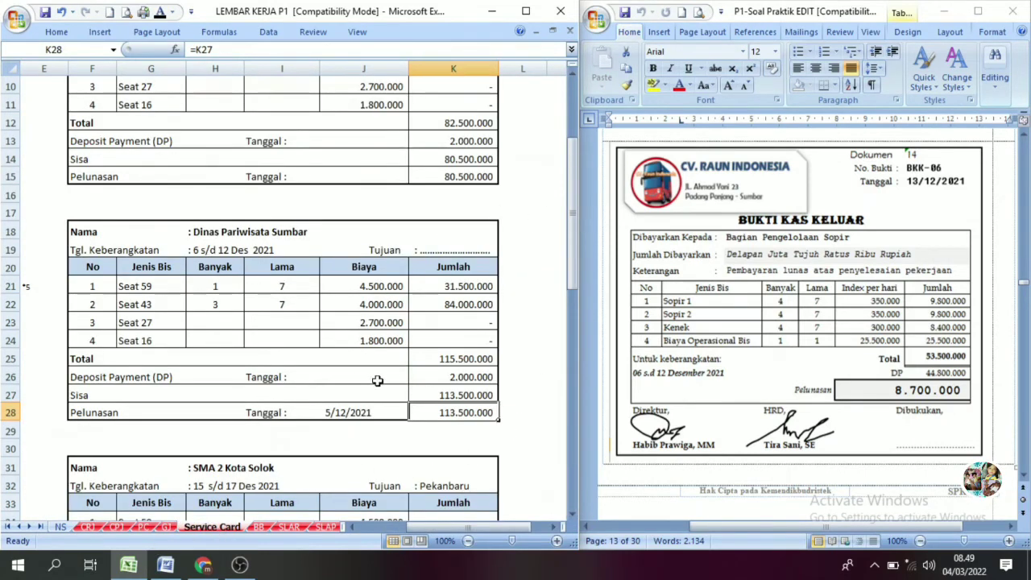
left_click(460, 357)
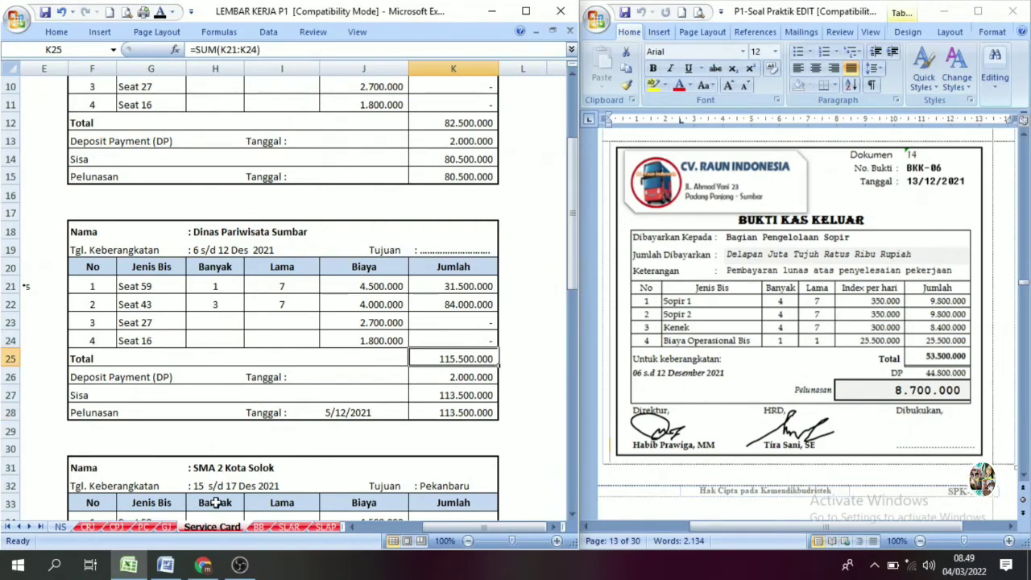
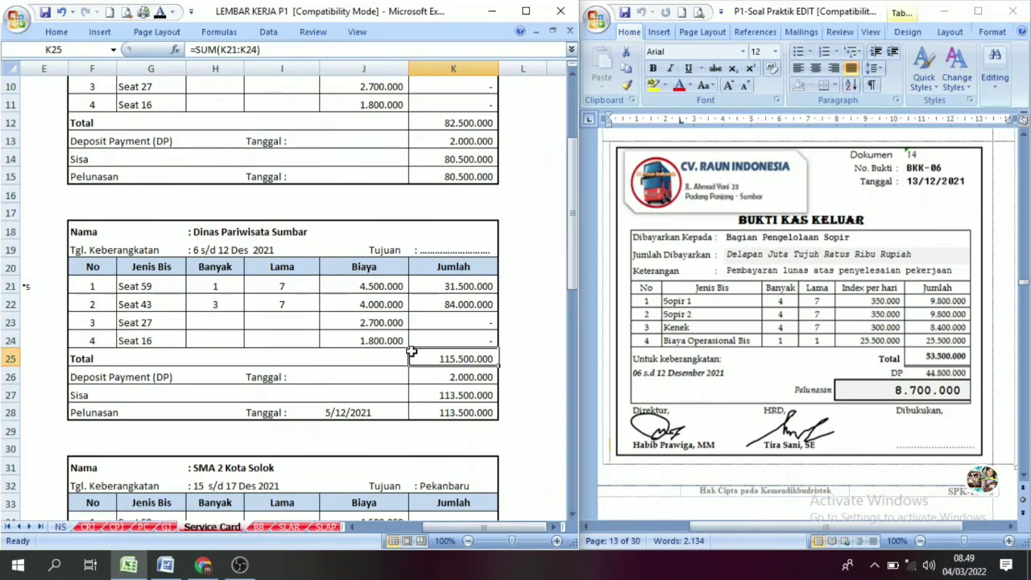
Step: Reveal date 13 and invoice BKK-06 in General Journal row 14 using black font
left_click(151, 528)
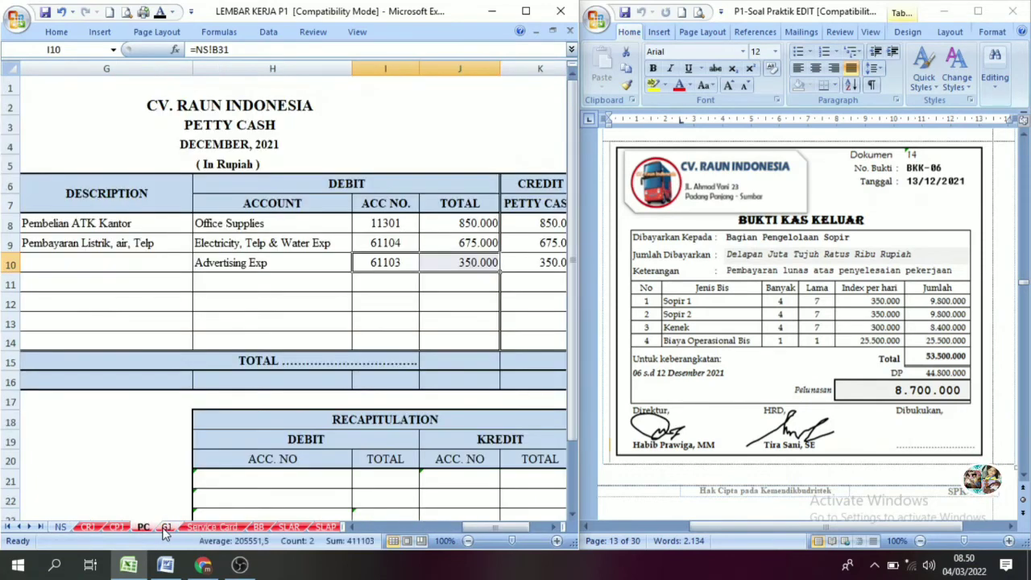
left_click(166, 527)
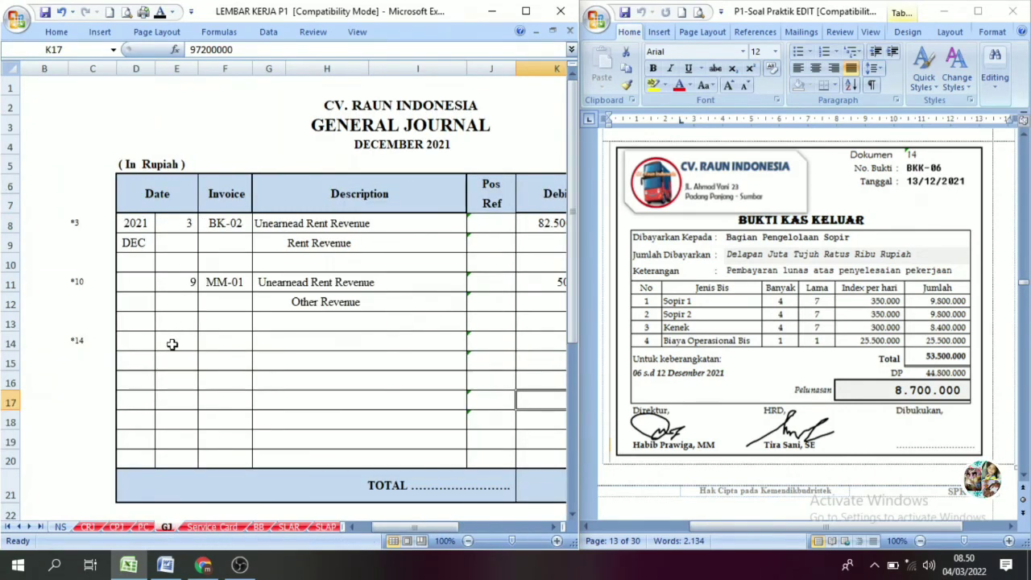
left_click_drag(170, 342, 230, 342)
left_click(161, 14)
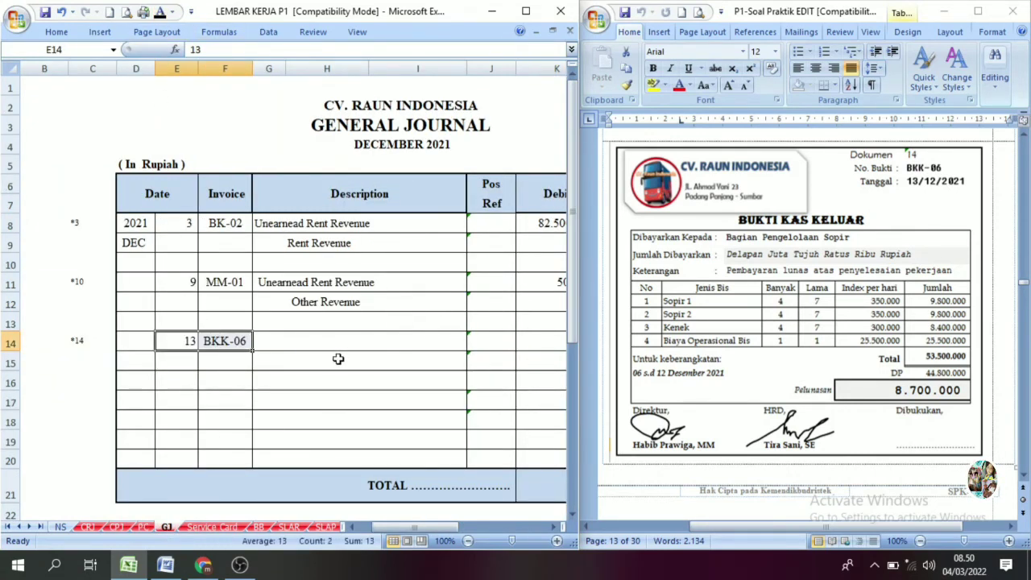
Step: Reveal the descriptions Unearnead Rent Revenue and Rent Revenue for BKK-06 in General Journal rows 14 and 15 using black font
left_click(554, 530)
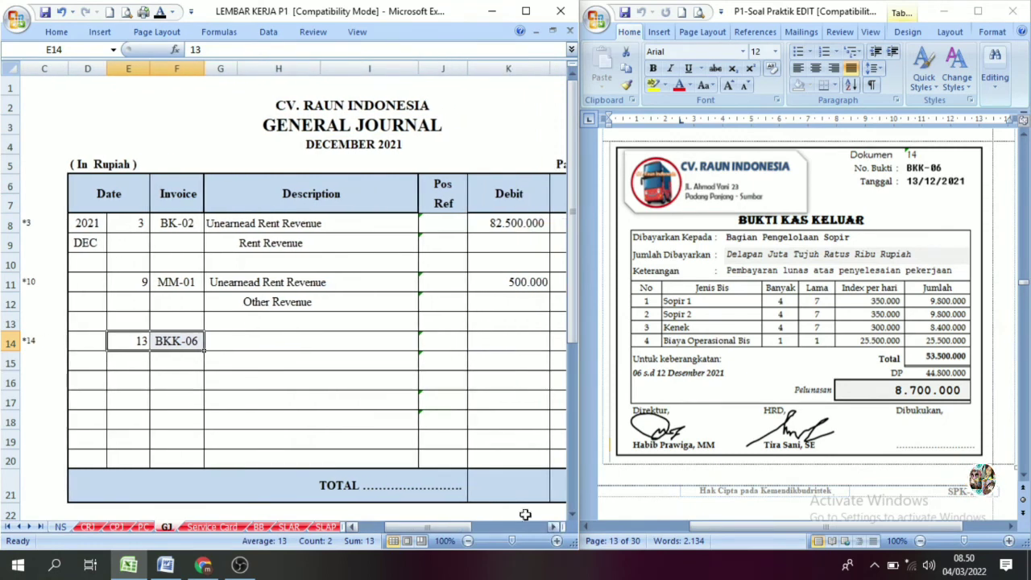
left_click_drag(239, 353, 299, 359)
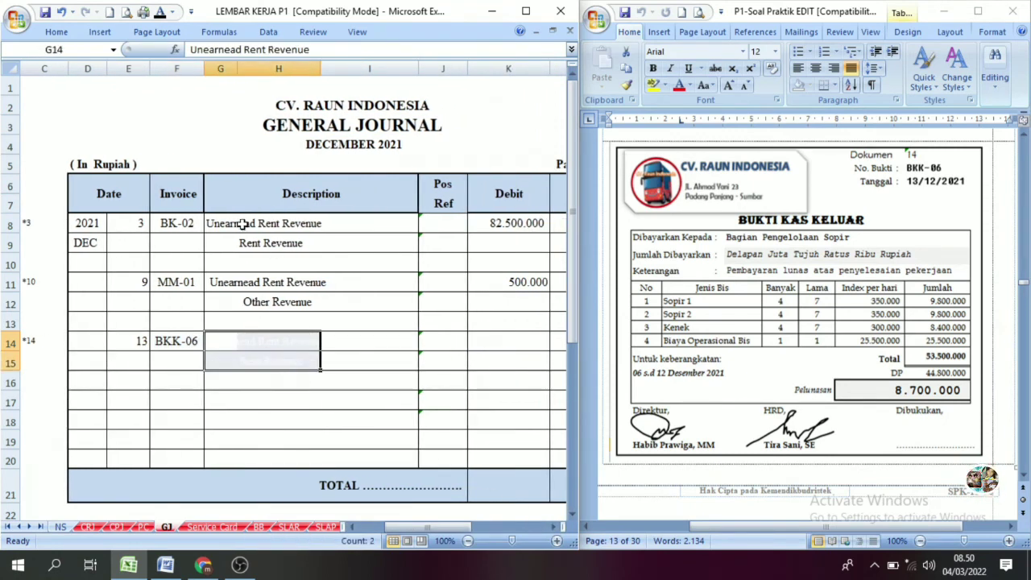
left_click(162, 13)
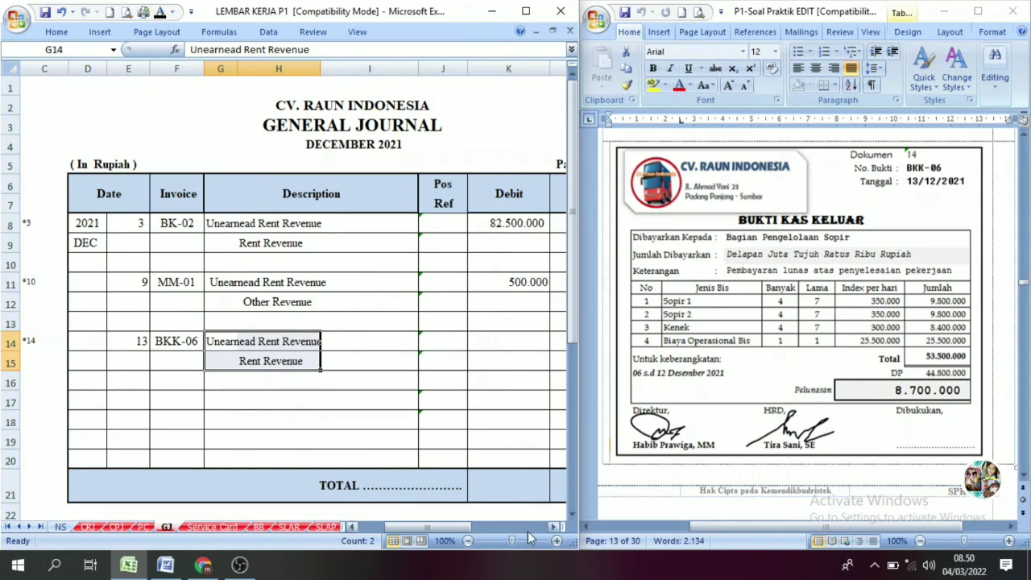
Step: Reveal BKK-06's 115.500.000 debit and 115.500.000 credit in General Journal rows 14 and 15 using black font
left_click(554, 529)
left_click(554, 530)
left_click_drag(427, 340, 487, 367)
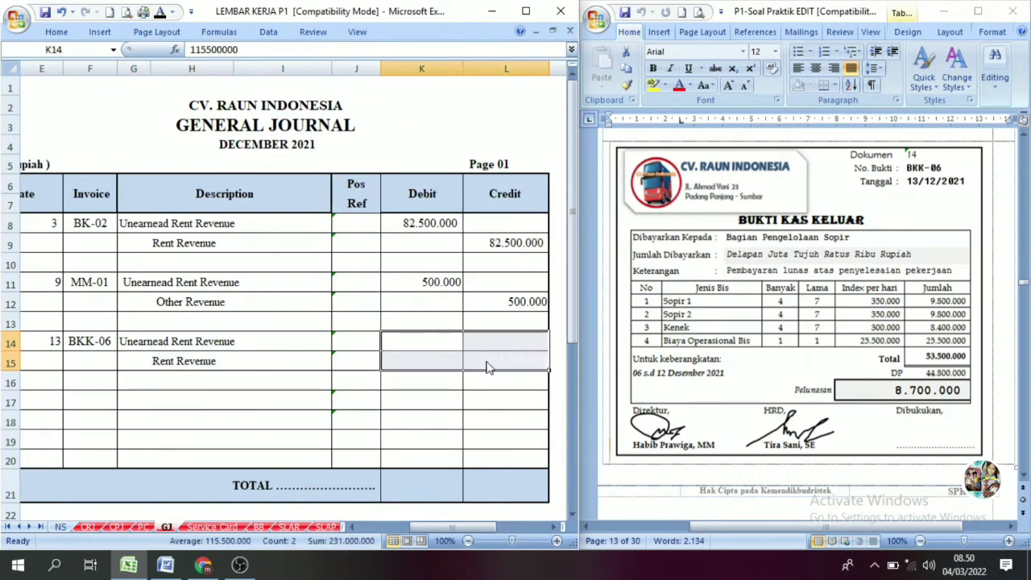
left_click(161, 11)
left_click(421, 350)
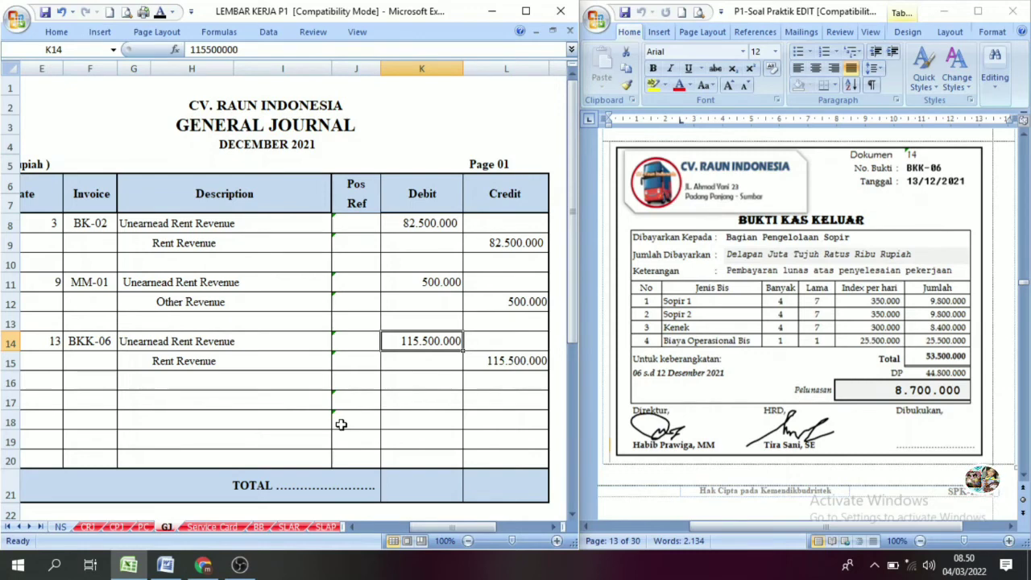
Step: Compare Dinas Pariwisata Sumbar's deposit payment on the service card with the Unearnead rent revenue opening balance in the trial balance sheet
left_click(212, 527)
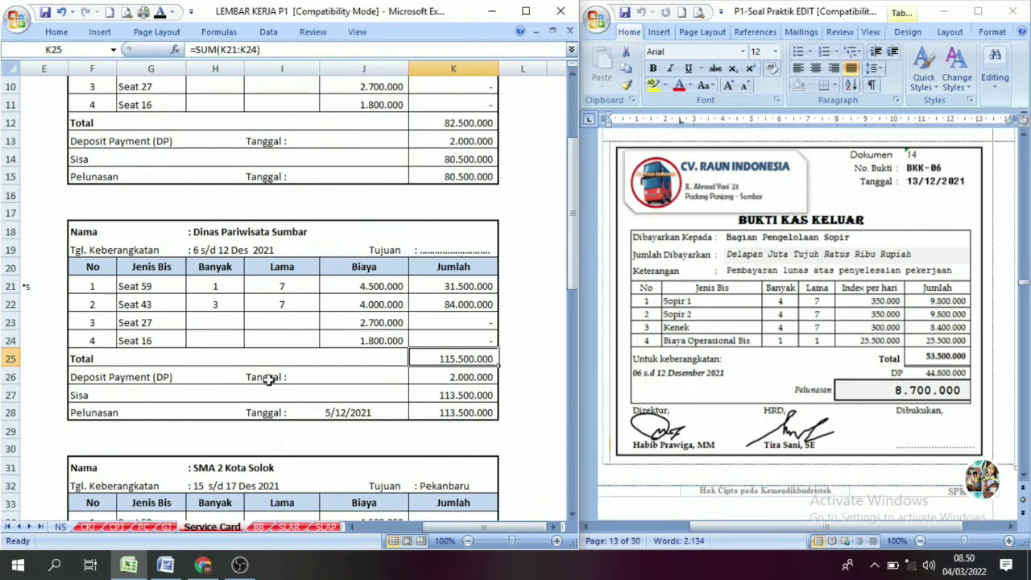
left_click(475, 379)
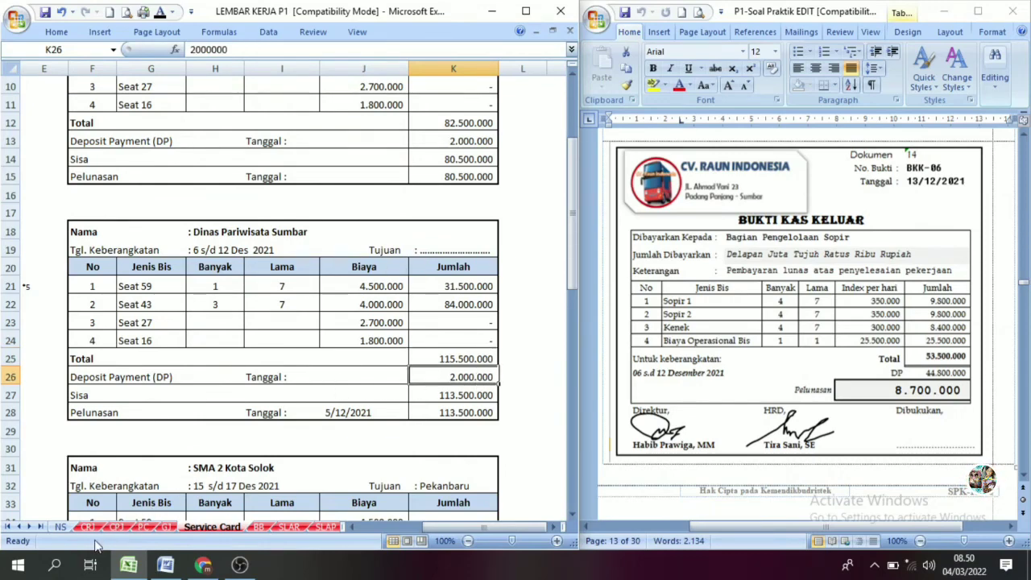
left_click(60, 527)
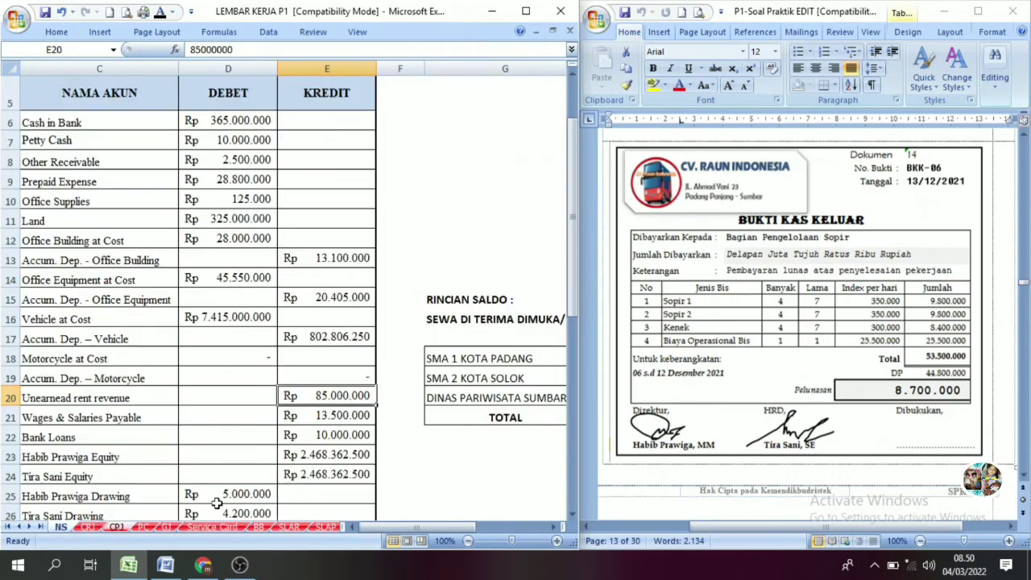
left_click(519, 396)
left_click(311, 393)
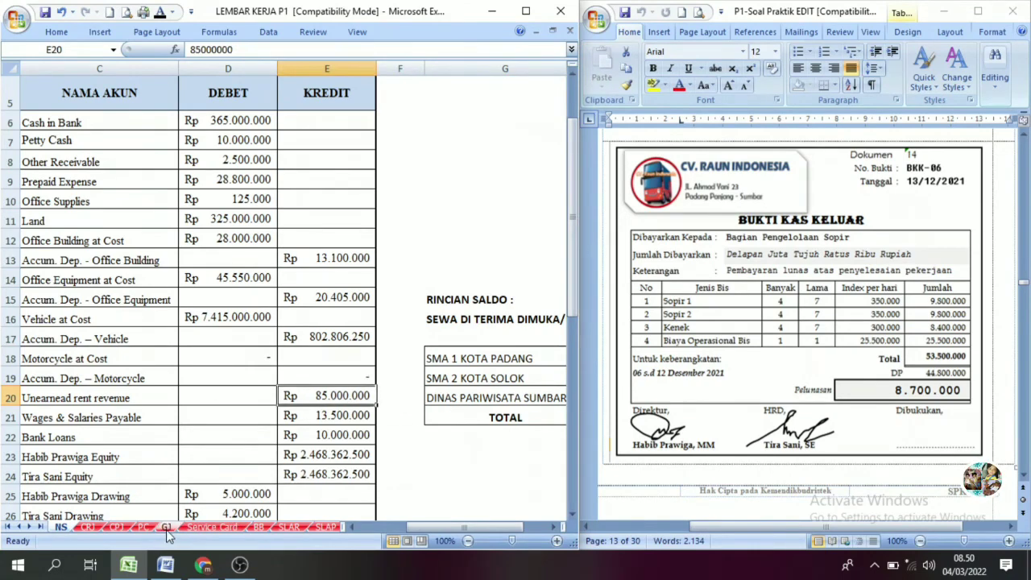
left_click(212, 527)
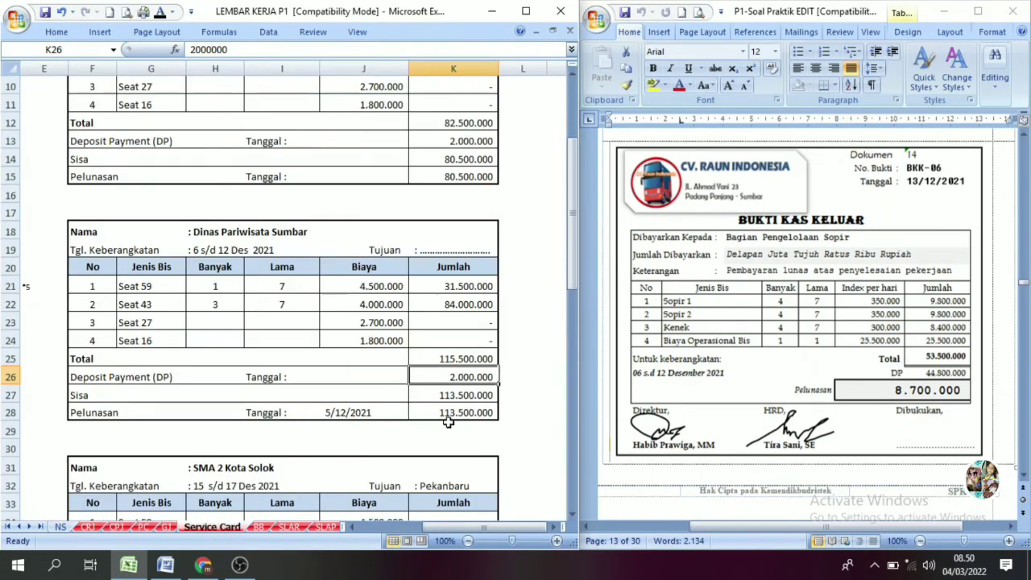
Step: Review Dinas Pariwisata Sumbar's settlement date and amount, remaining balance, deposit and total on the service card
left_click(449, 417)
left_click(331, 418)
left_click(435, 414)
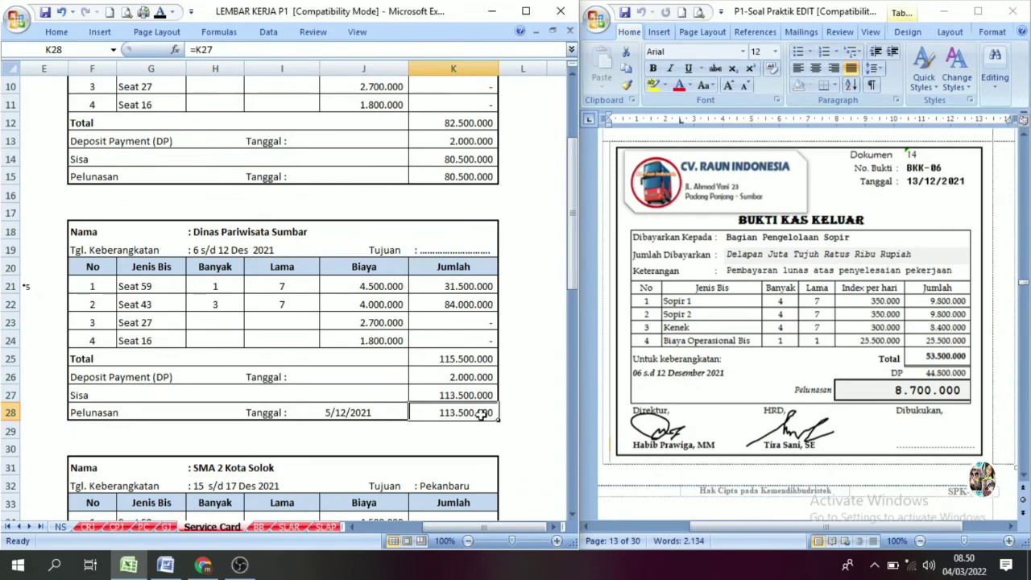
left_click(385, 416)
left_click(440, 412)
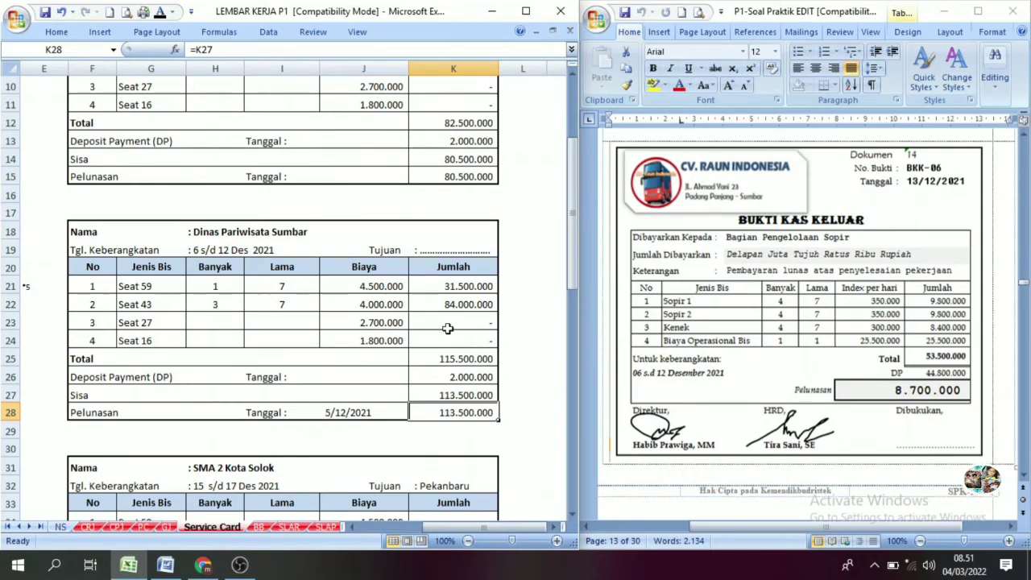
left_click(458, 354)
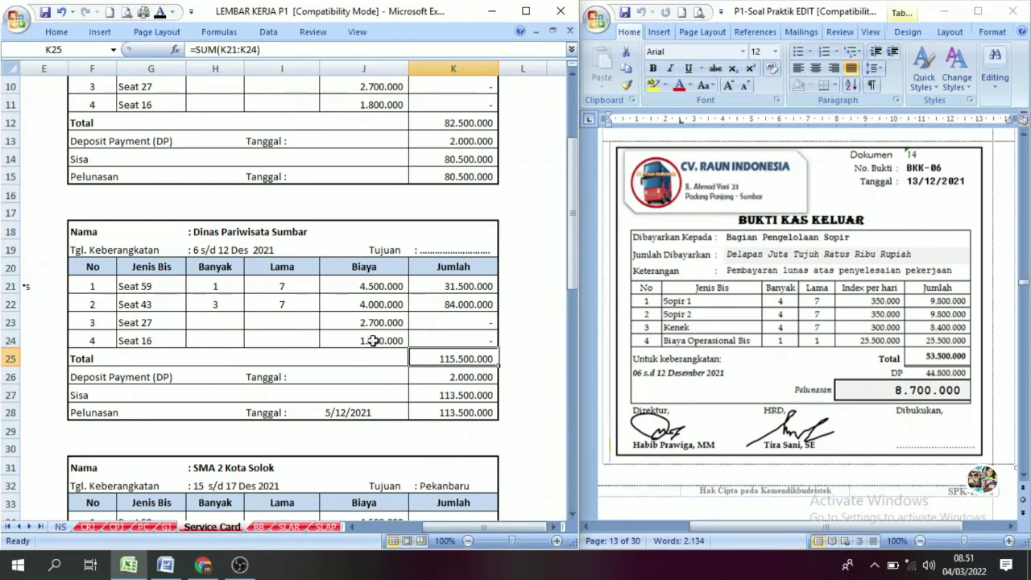
left_click_drag(358, 396, 359, 430)
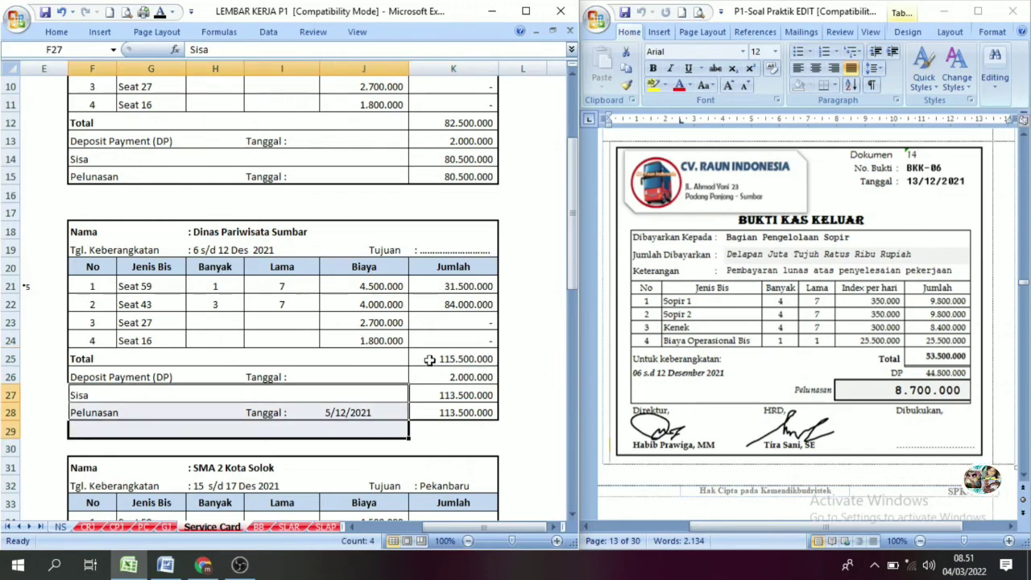
left_click(445, 361)
left_click_drag(444, 362, 446, 411)
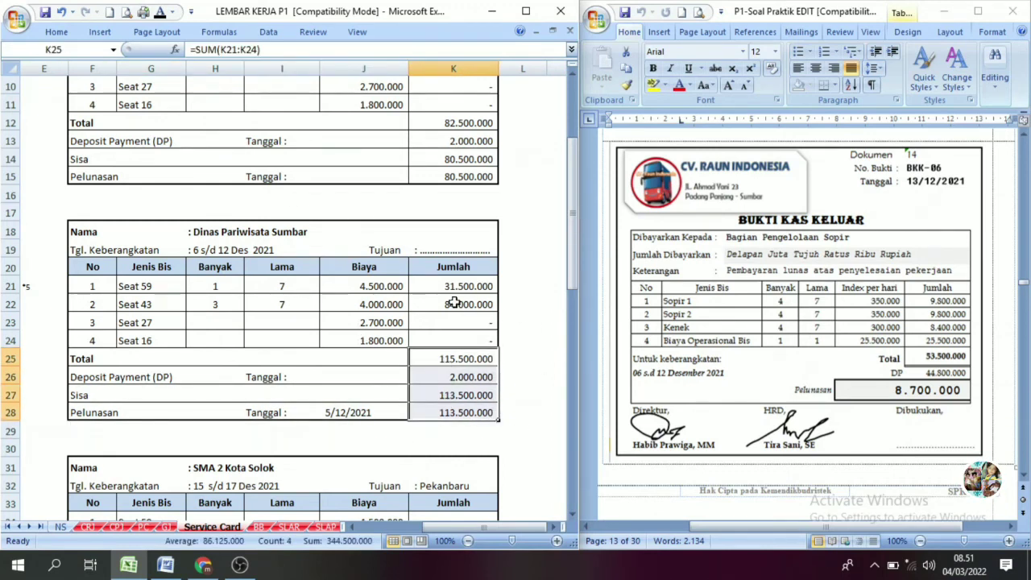
Step: Check BKK-06's Unearnead Rent Revenue debit in the General Journal against Dinas Pariwisata Sumbar's total on the service card
left_click(166, 526)
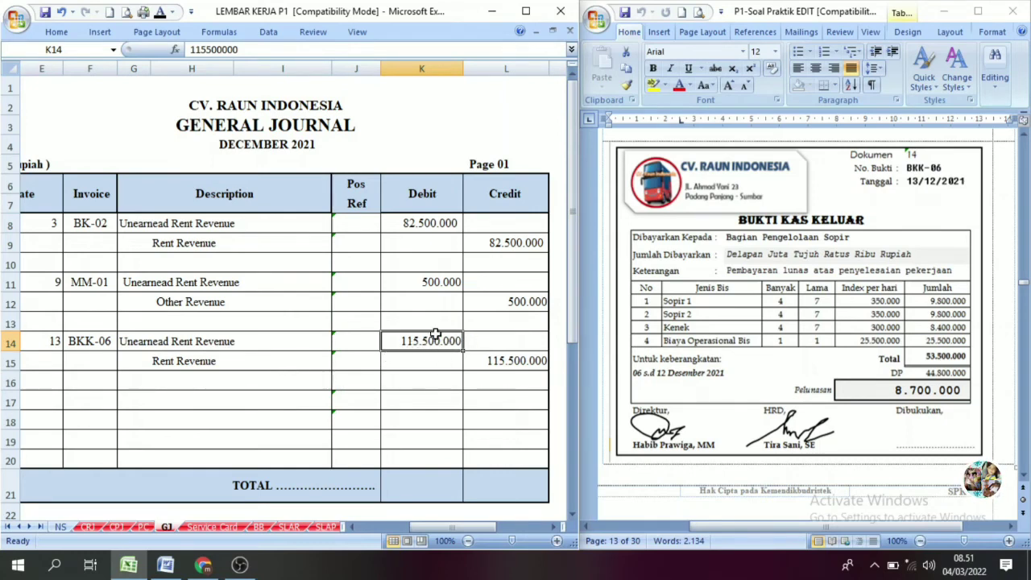
left_click(212, 527)
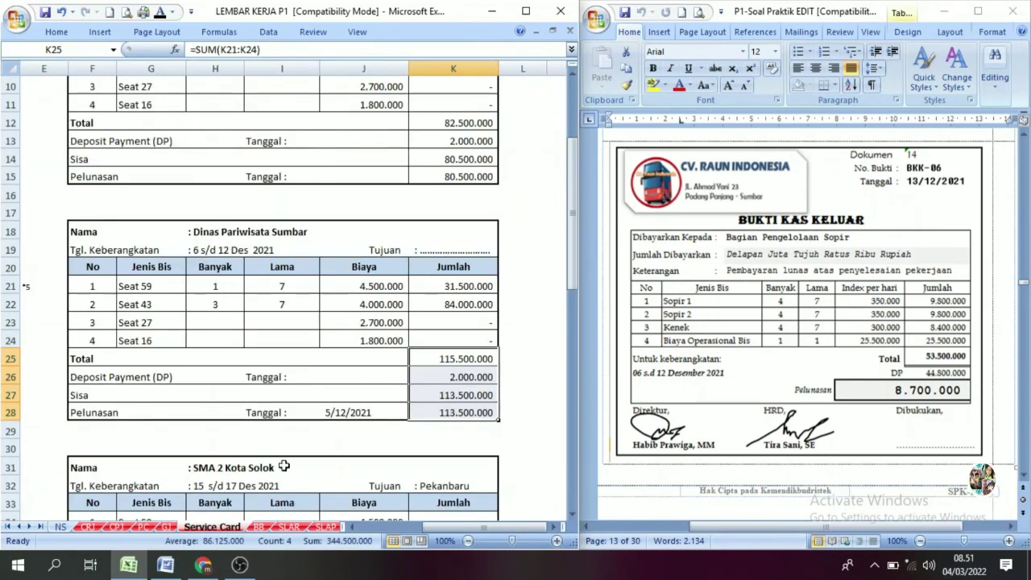
left_click(240, 230)
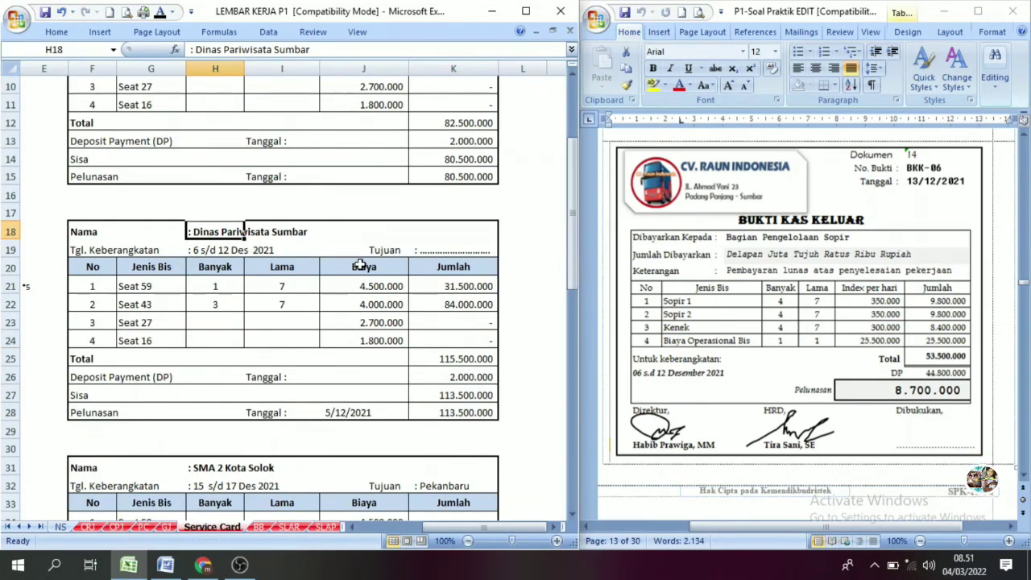
left_click(420, 360)
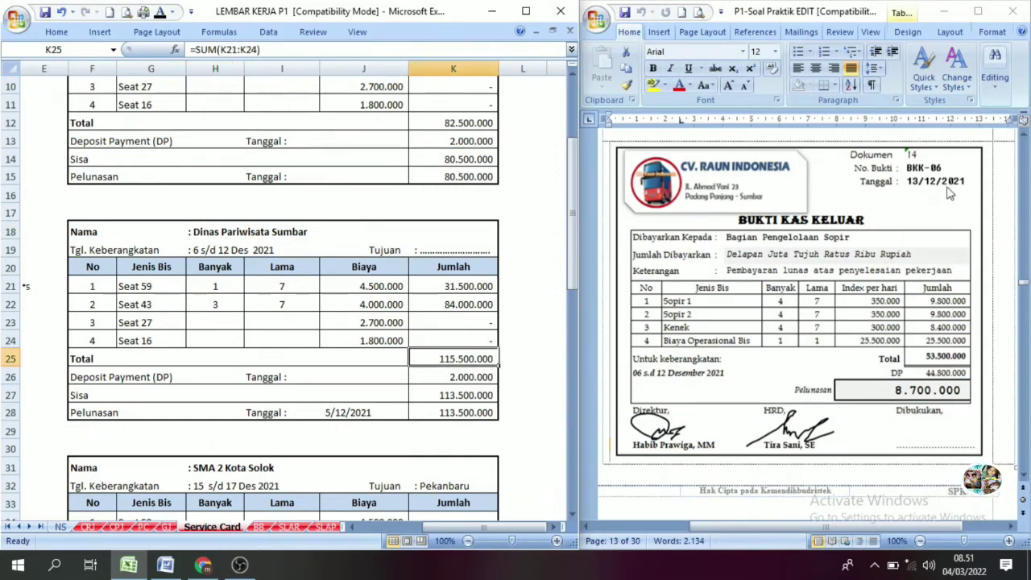
Step: Bring up voucher BKM-05 and reveal date 14 and evidence number BKM-05 in Cash Receipt Journal row 14 using black font
left_click(1024, 476)
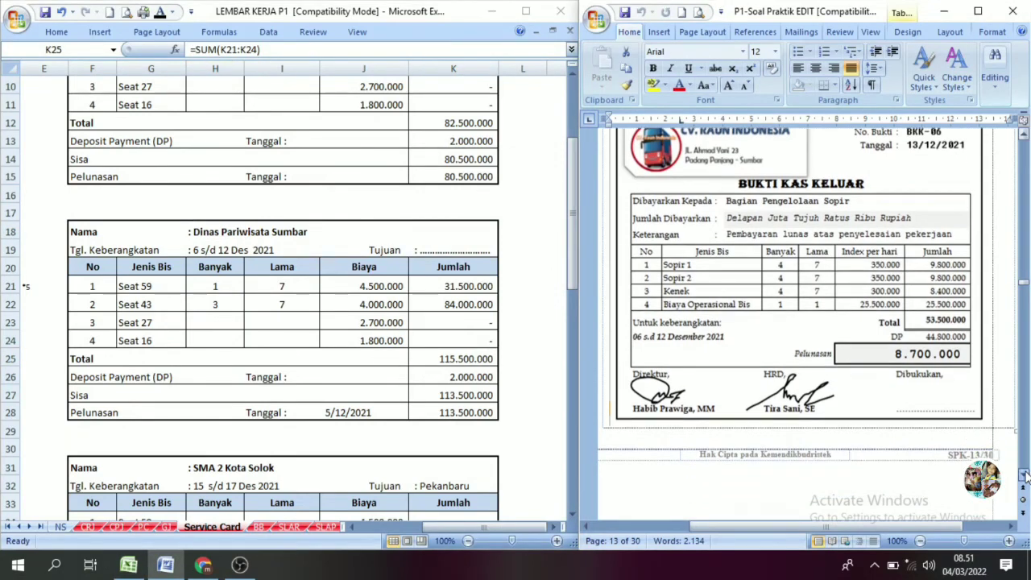
scroll(1024, 476, "down", 6)
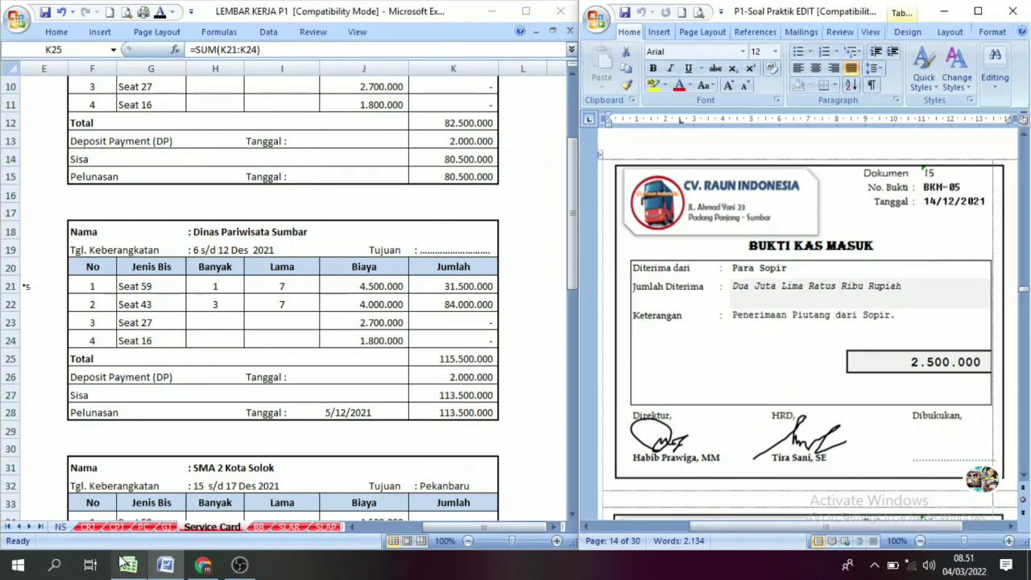
left_click(87, 527)
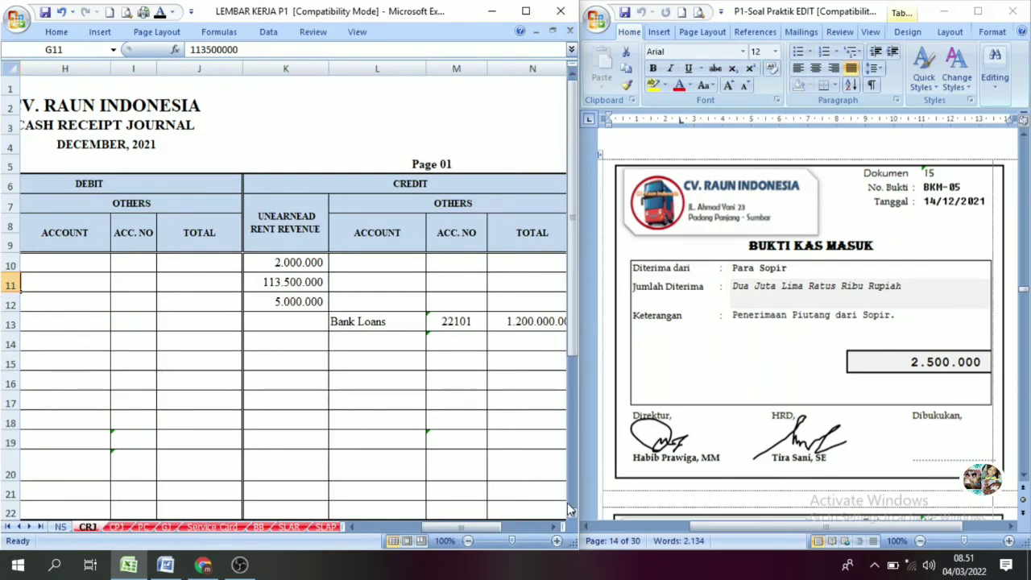
left_click_drag(490, 525, 427, 526)
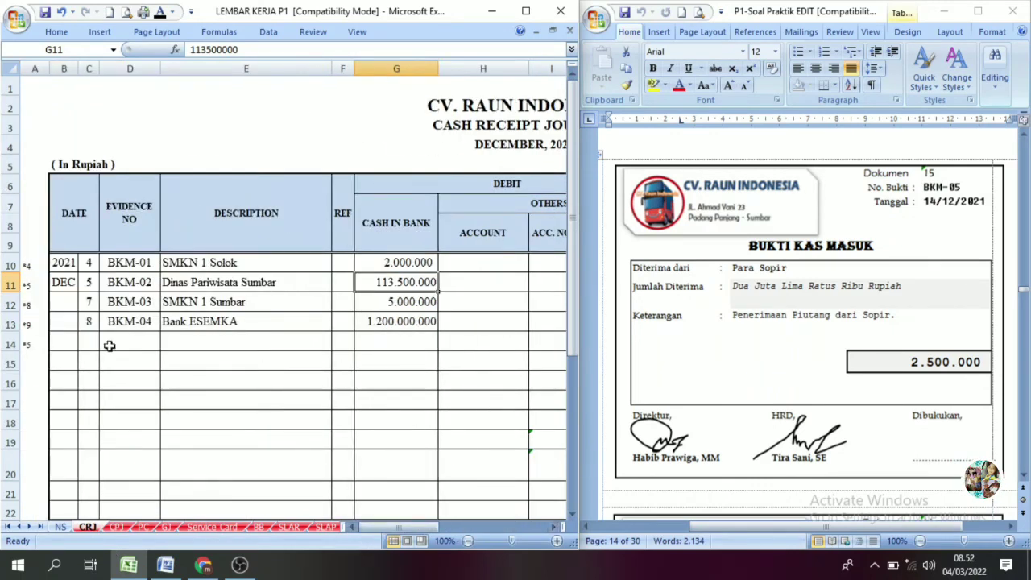
left_click_drag(89, 343, 113, 344)
left_click(161, 14)
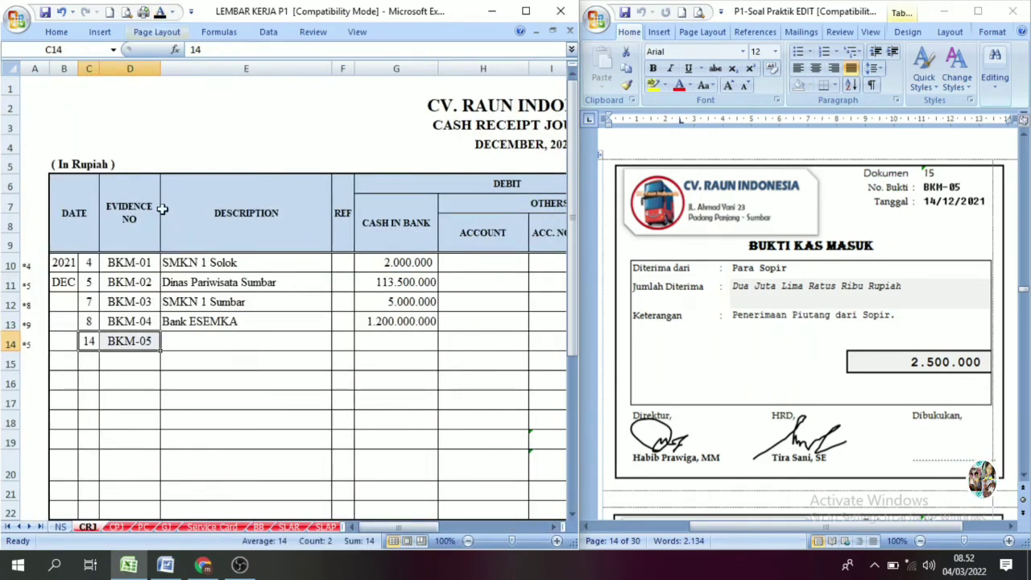
Step: Reveal BKM-05's description Peneriaam Piutang dari Sopir and its 2.500.000 Cash in Bank debit in row 14 using black font
left_click(185, 345)
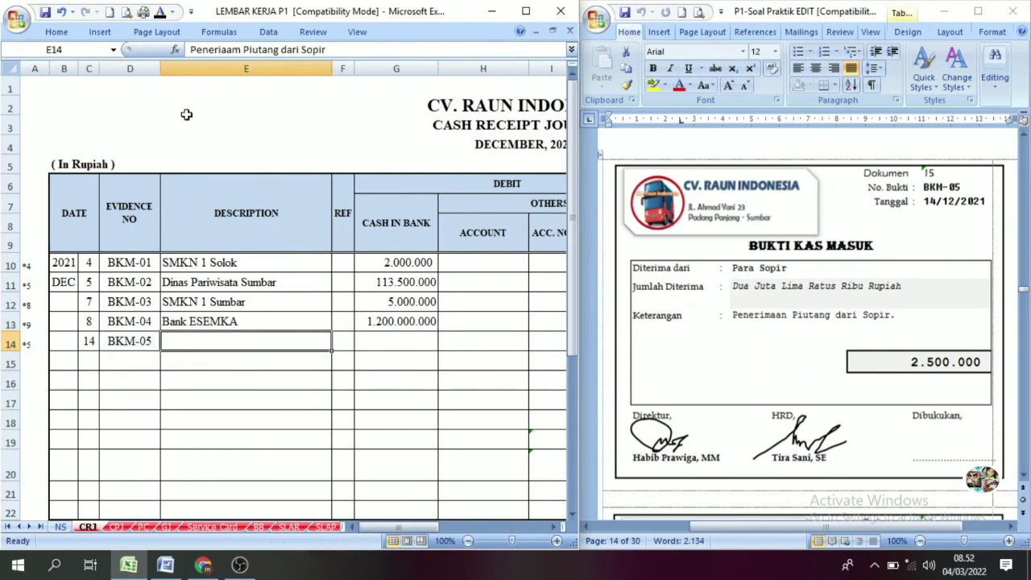
left_click(160, 14)
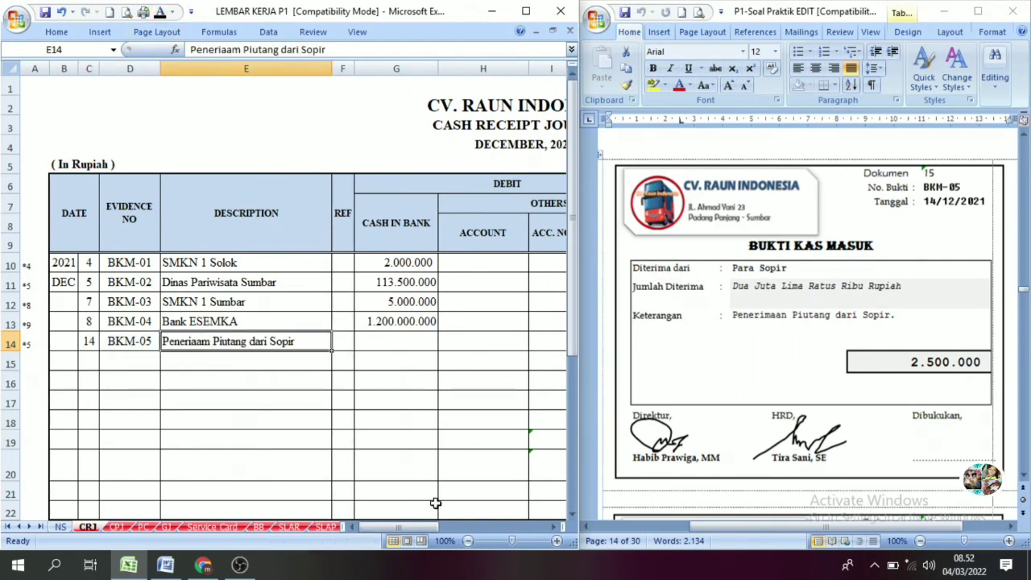
left_click(555, 527)
left_click(555, 527)
left_click(555, 527)
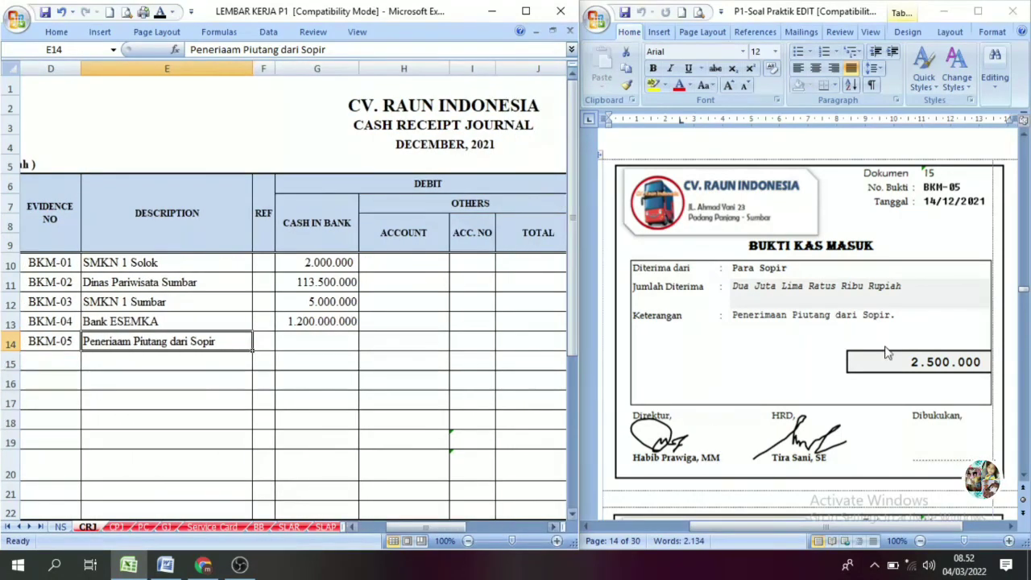
left_click(325, 337)
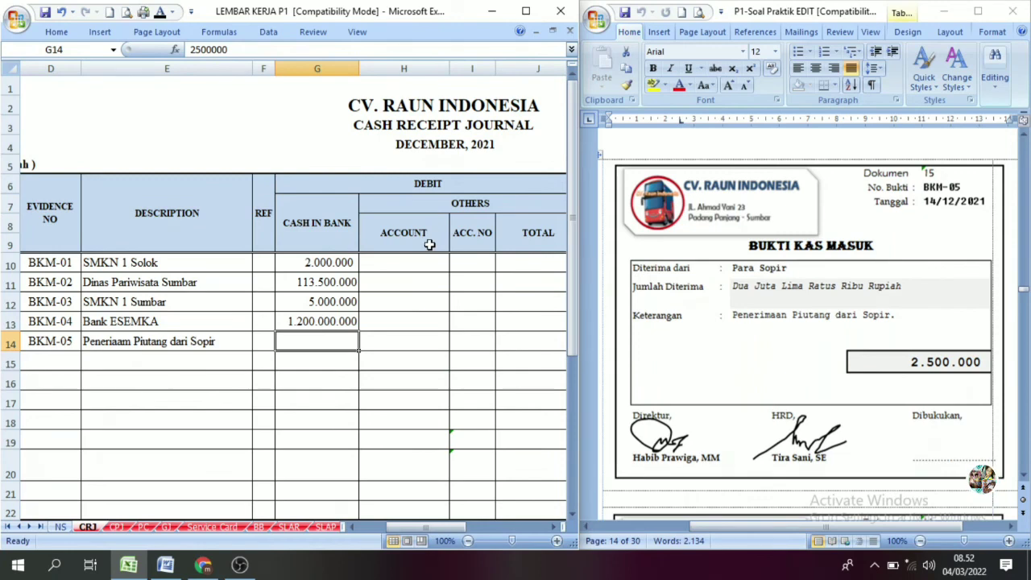
left_click(161, 14)
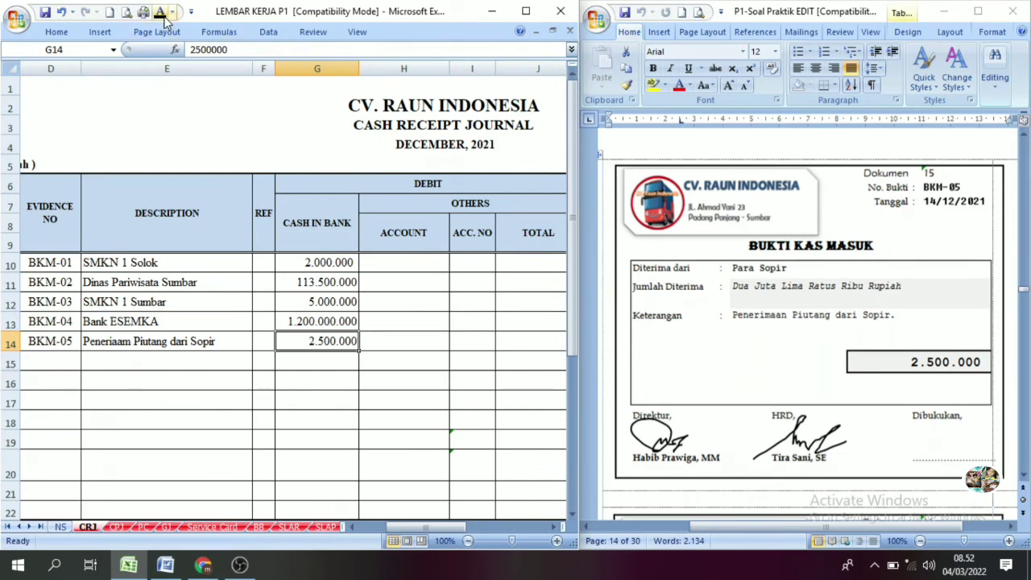
left_click(305, 228)
left_click(311, 342)
left_click(309, 240)
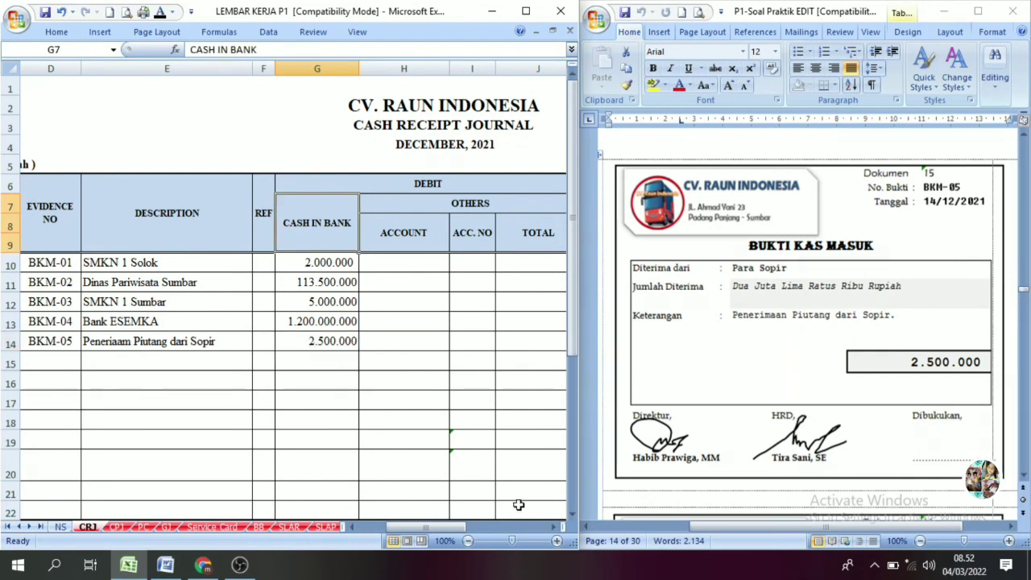
Step: Reveal Other Receivable as BKM-05's account under the Others credit columns in row 14 using black font
left_click(554, 527)
left_click(554, 526)
left_click(554, 526)
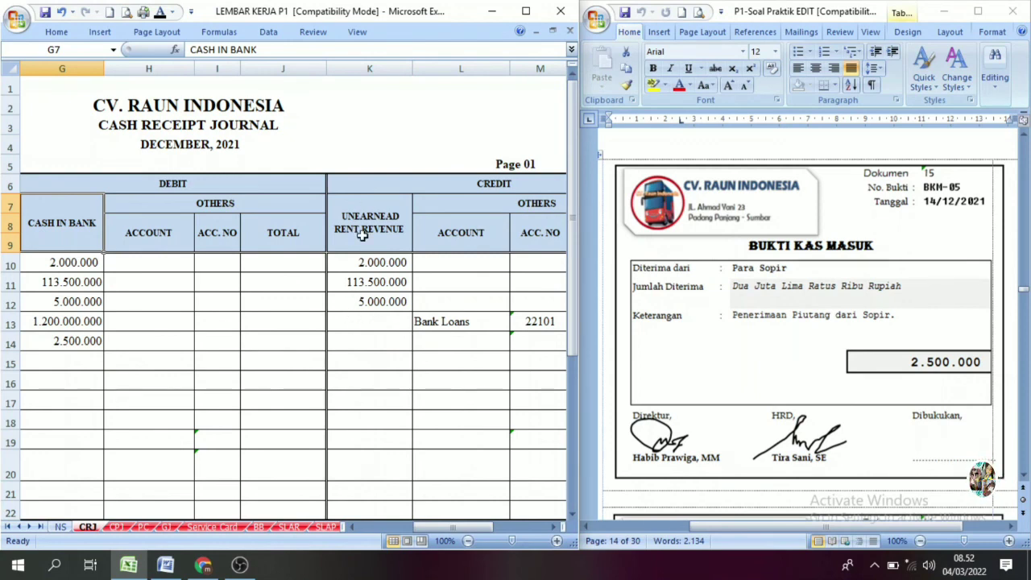
left_click_drag(443, 337, 453, 317)
left_click(470, 207)
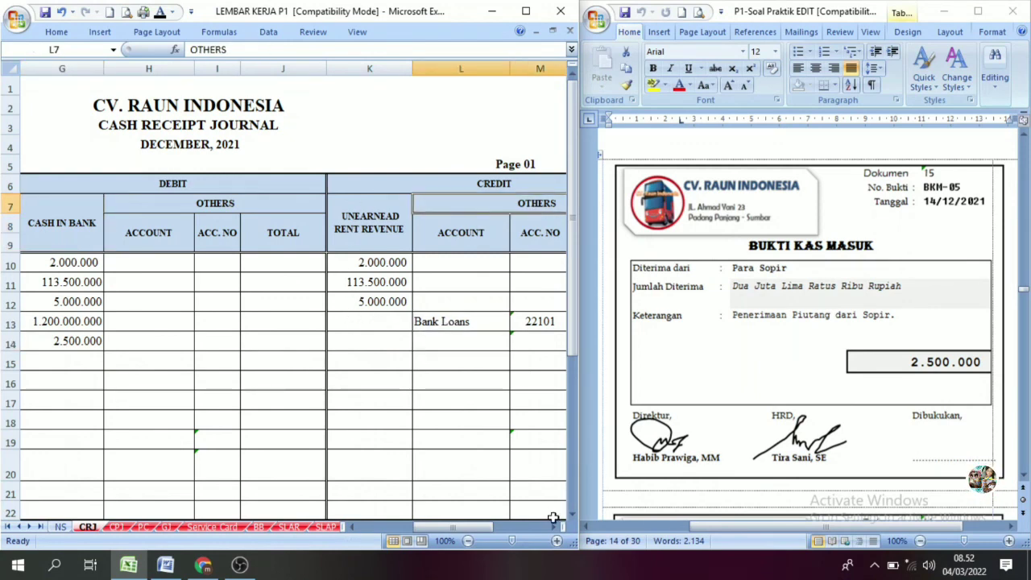
left_click(561, 526)
left_click(306, 344)
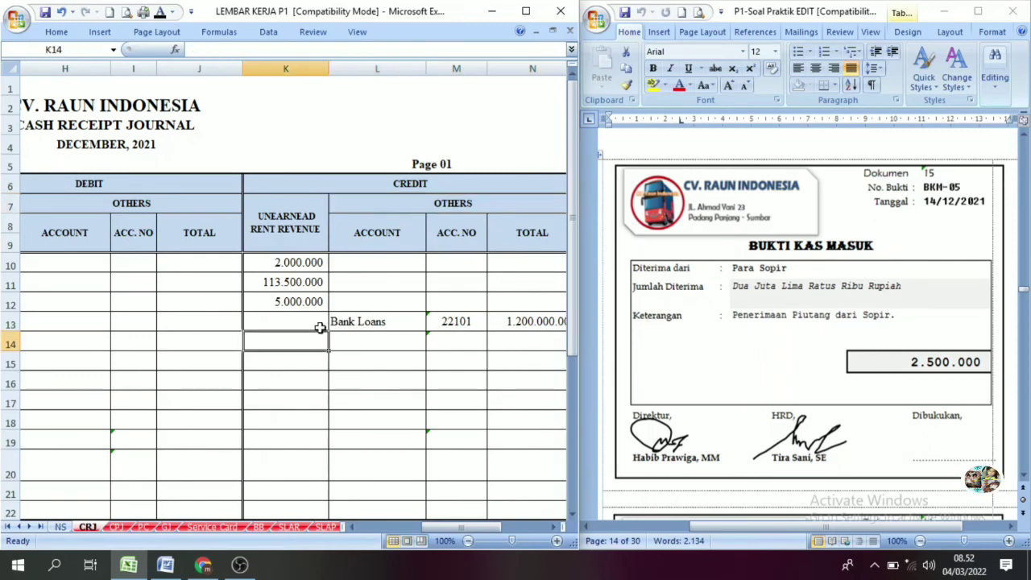
left_click(362, 345)
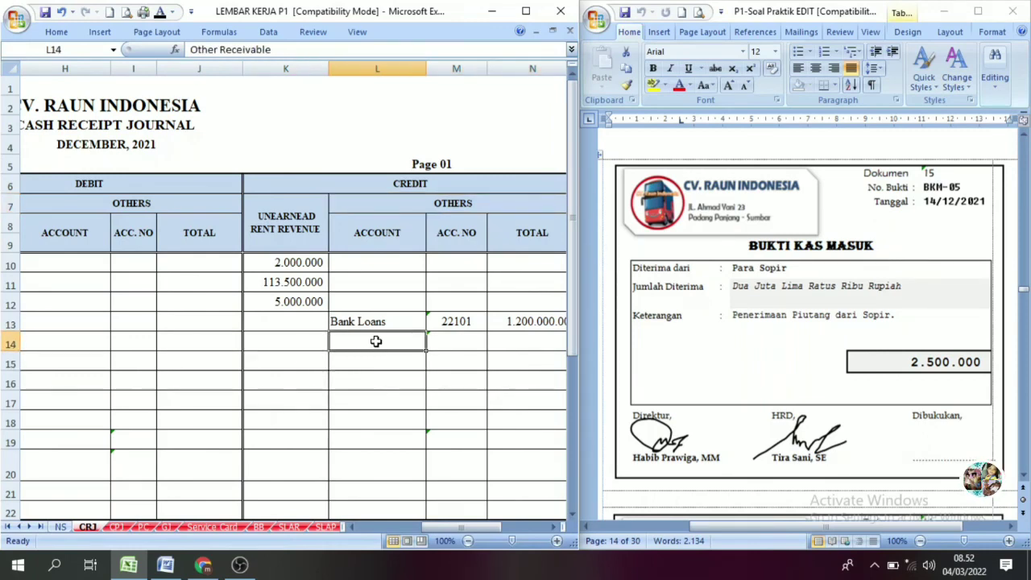
left_click(160, 12)
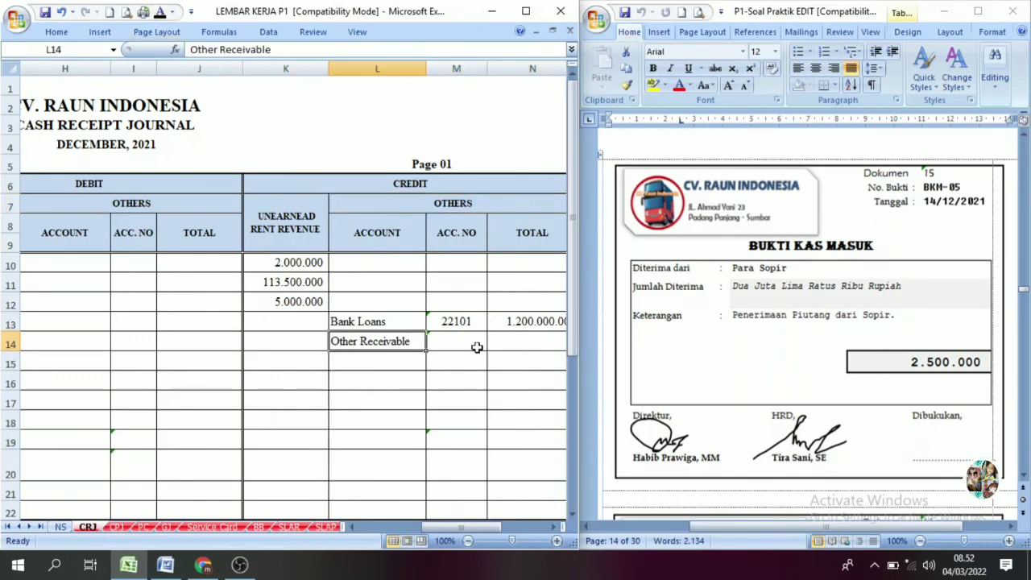
key("Right")
left_click(143, 12)
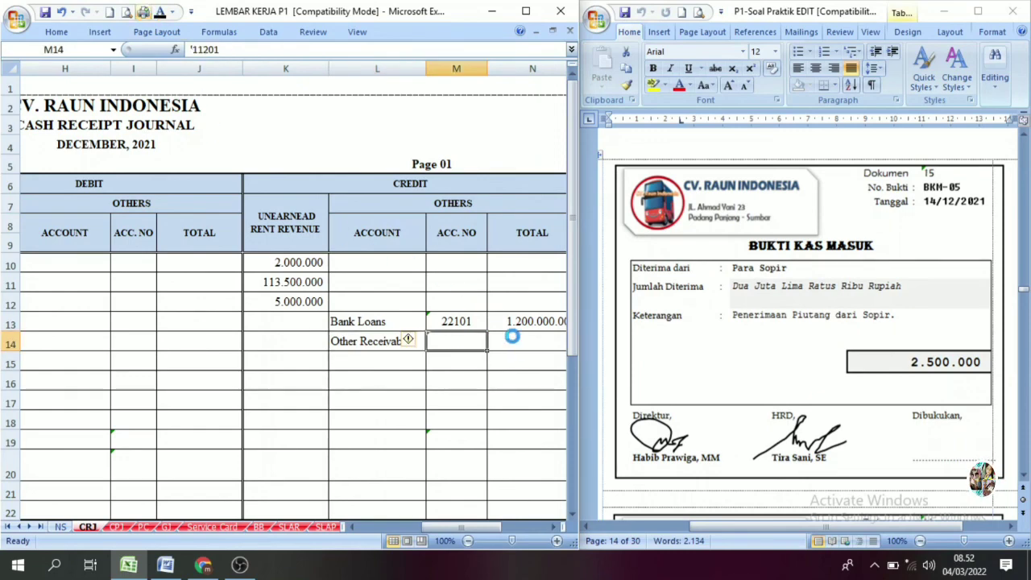
left_click(302, 303)
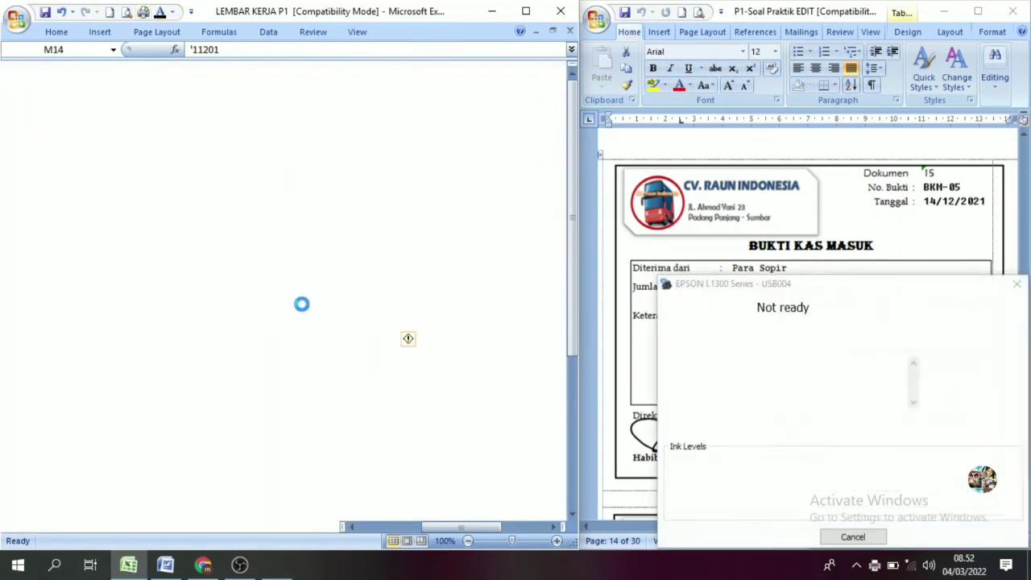
left_click(856, 538)
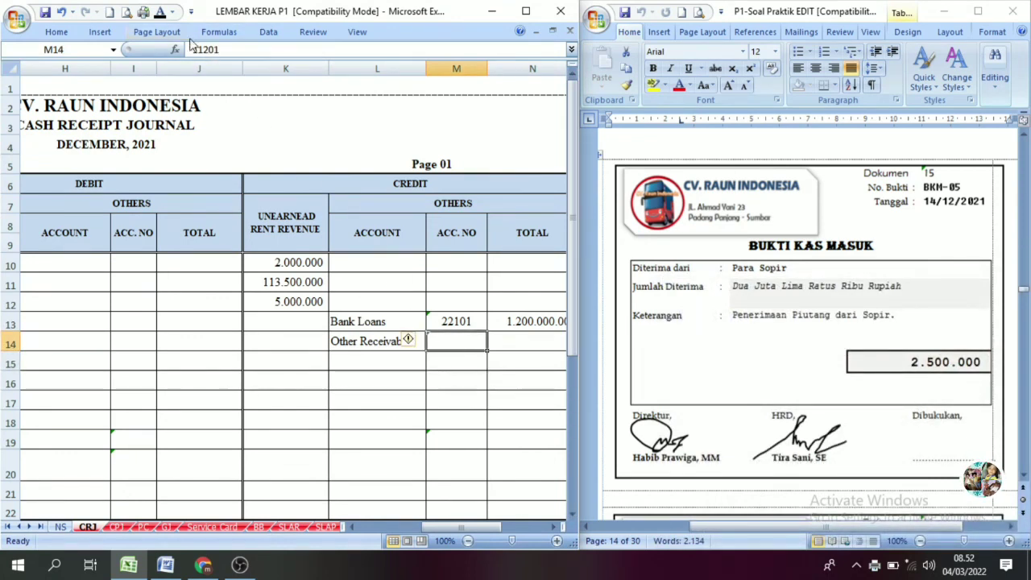
Step: Reveal account number 11201 and the 2.500.000 credit total for Other Receivable in row 14 using black font
left_click(522, 346)
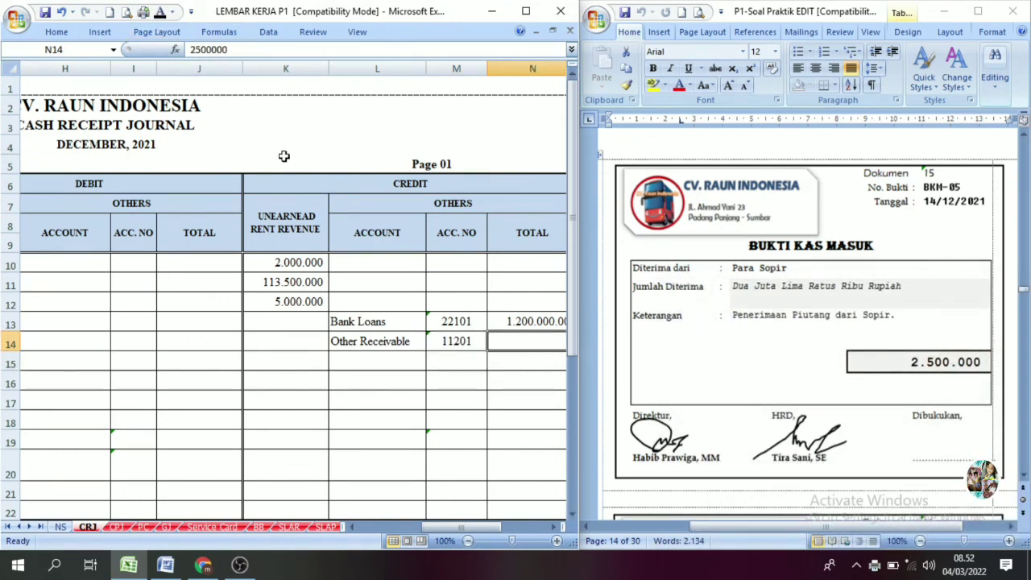
scroll(202, 92, "right", 3)
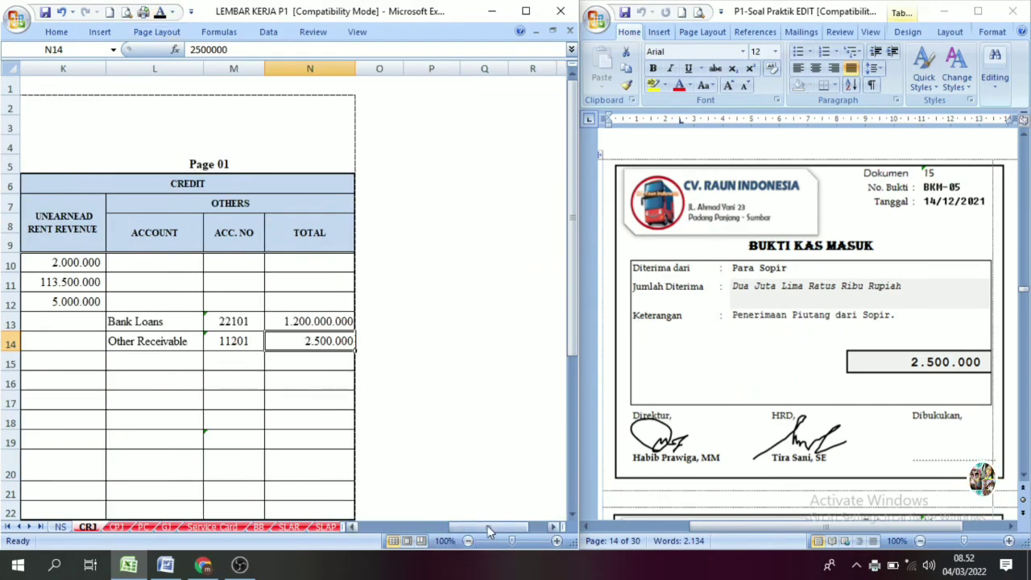
left_click_drag(488, 528, 398, 526)
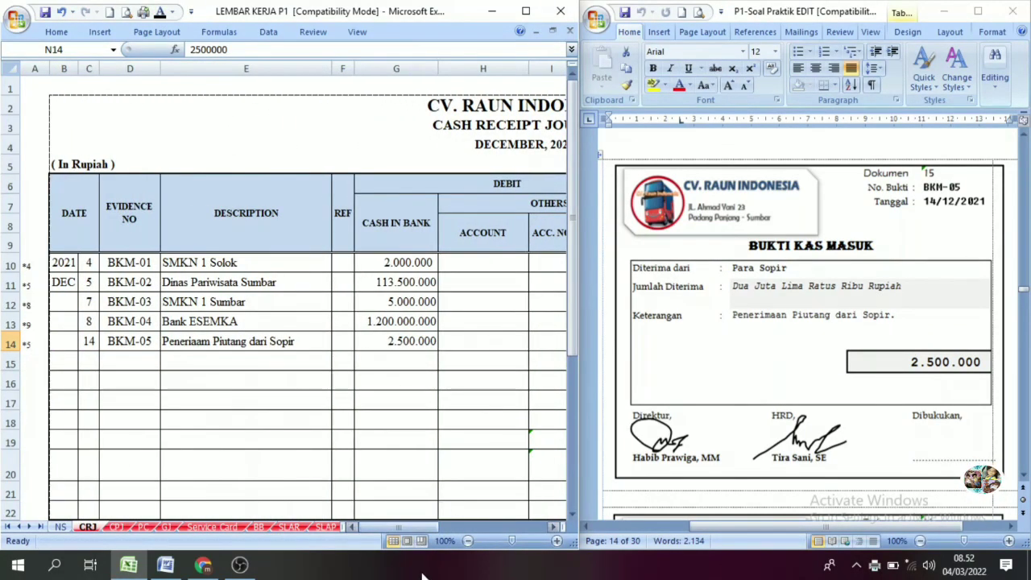